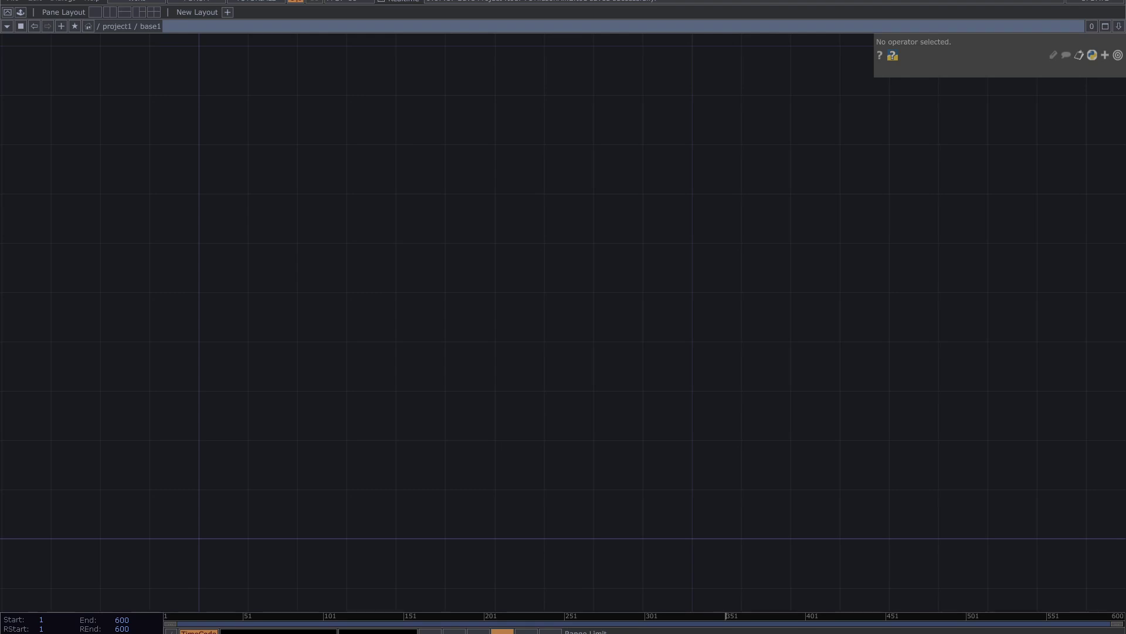
Step: Add a Ramp TOP to the empty network of base1
left_click_drag(650, 170, 624, 187)
key("Tab")
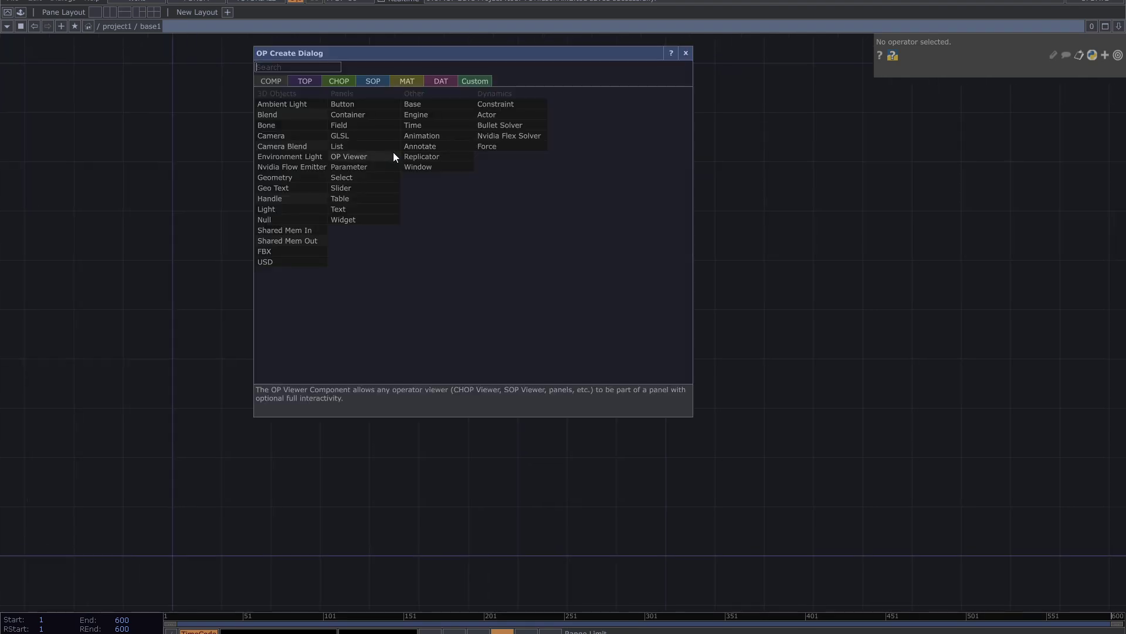
left_click(303, 80)
type("ra")
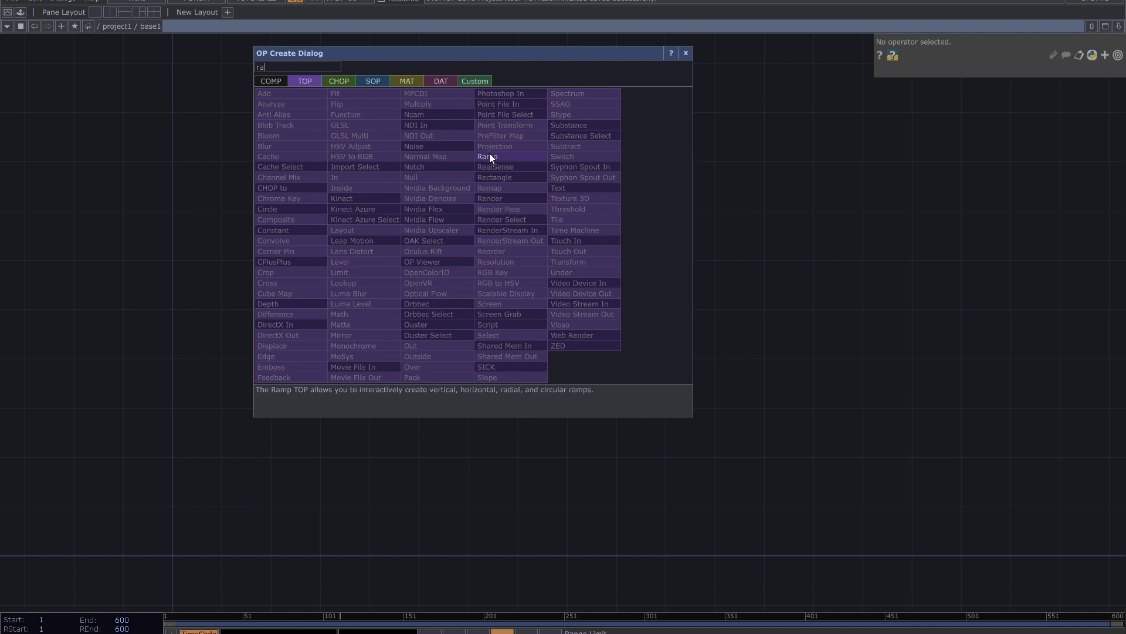
left_click(490, 155)
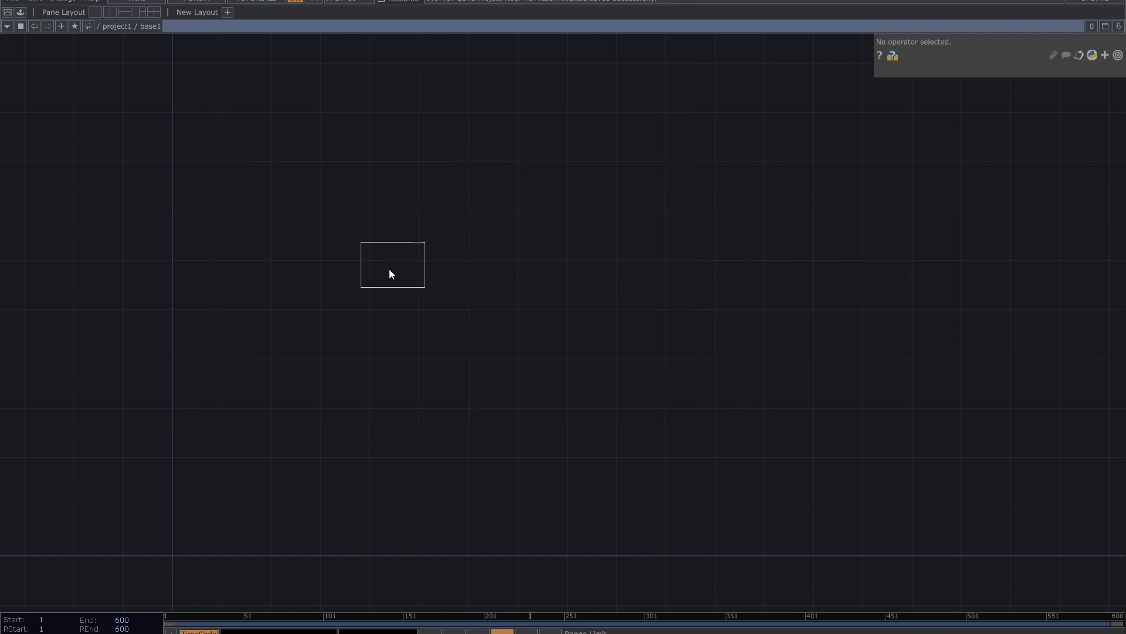
left_click(389, 269)
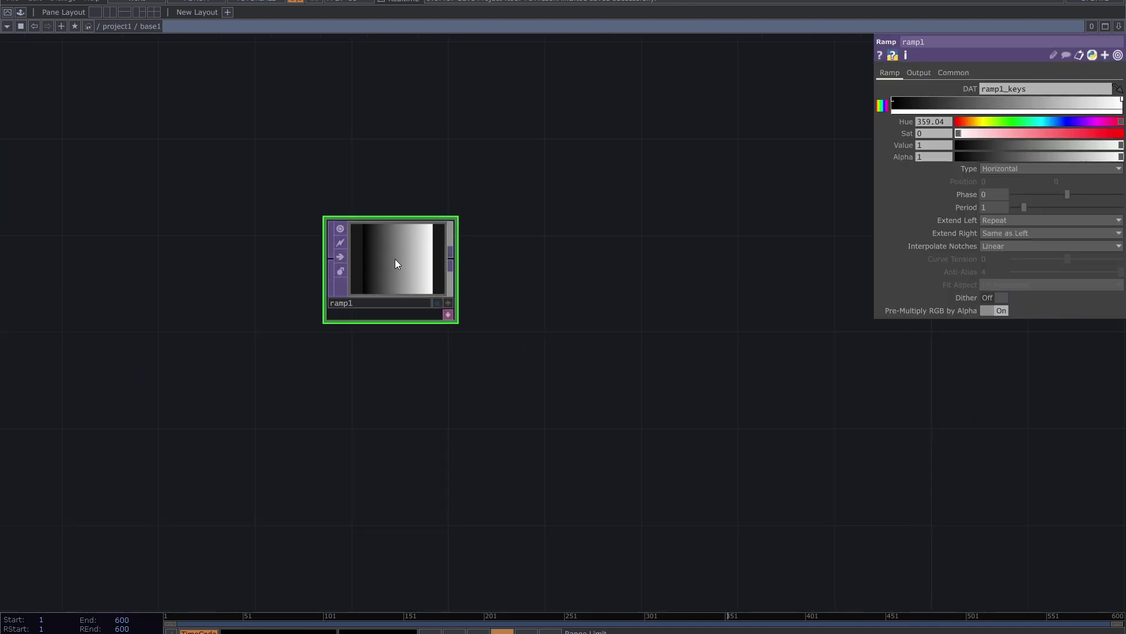
Step: Set the ramp's resolution to the 1920 x 1080 preset
scroll(394, 261, "up", 5)
left_click_drag(557, 258, 591, 278)
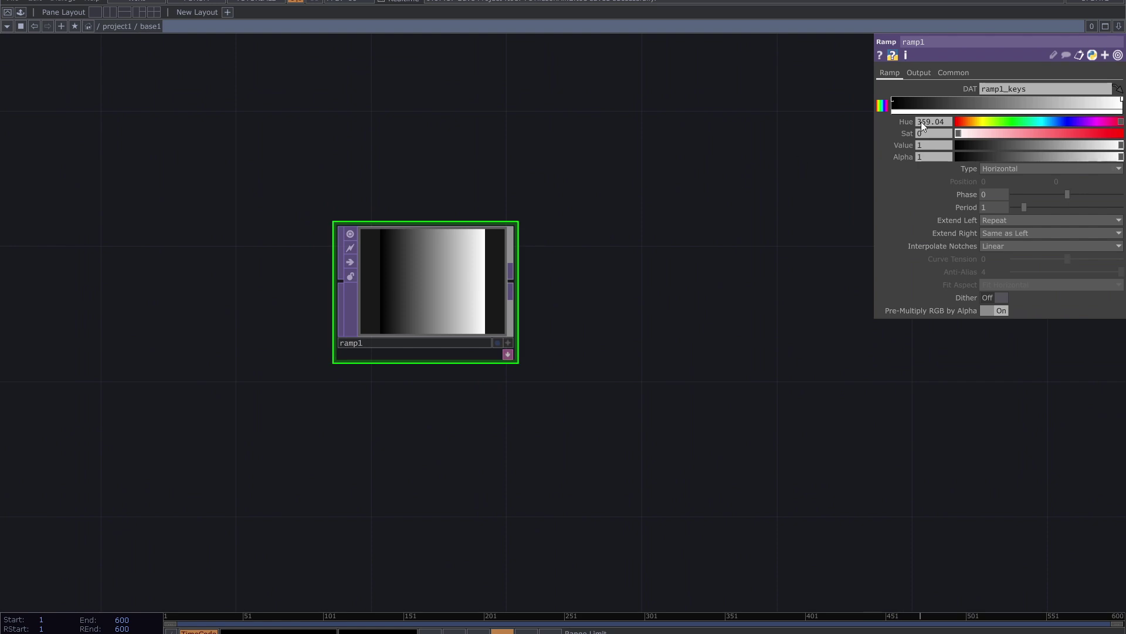
left_click(952, 77)
left_click(1117, 102)
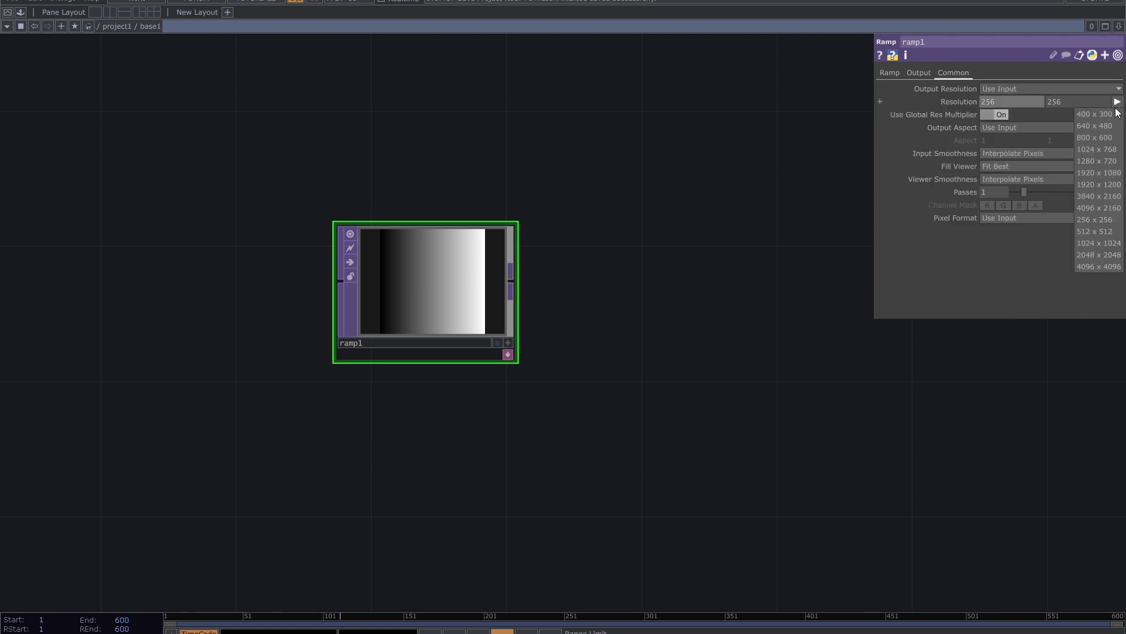
left_click(1089, 173)
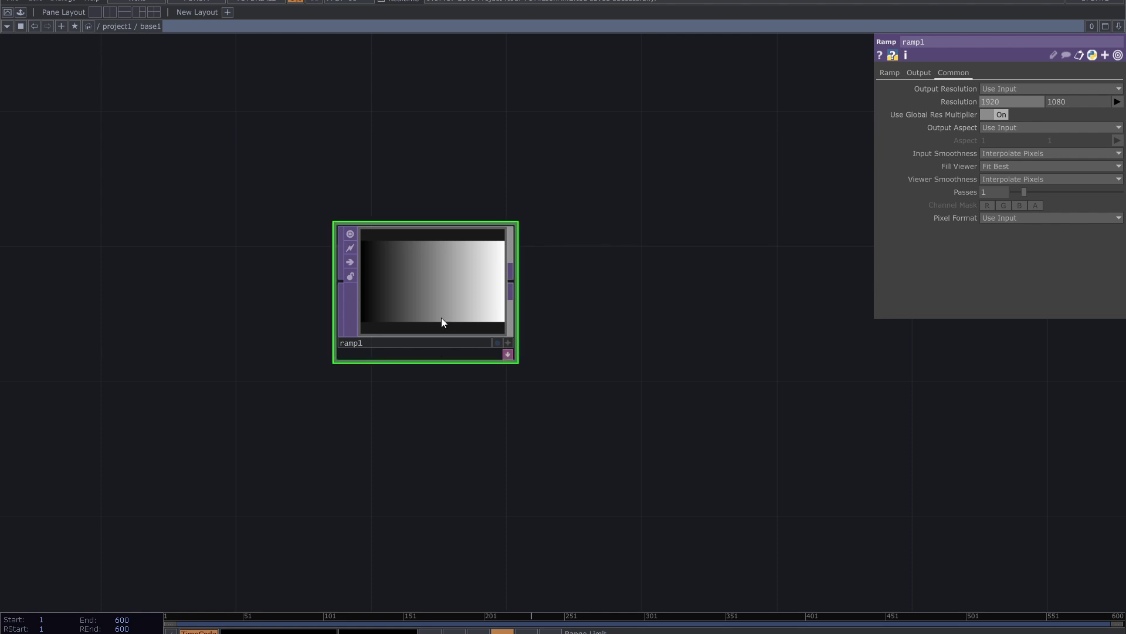
Step: Duplicate the ramp and place the copy directly below the original
left_click_drag(441, 322, 509, 286)
key("ctrl+c")
key("ctrl+v")
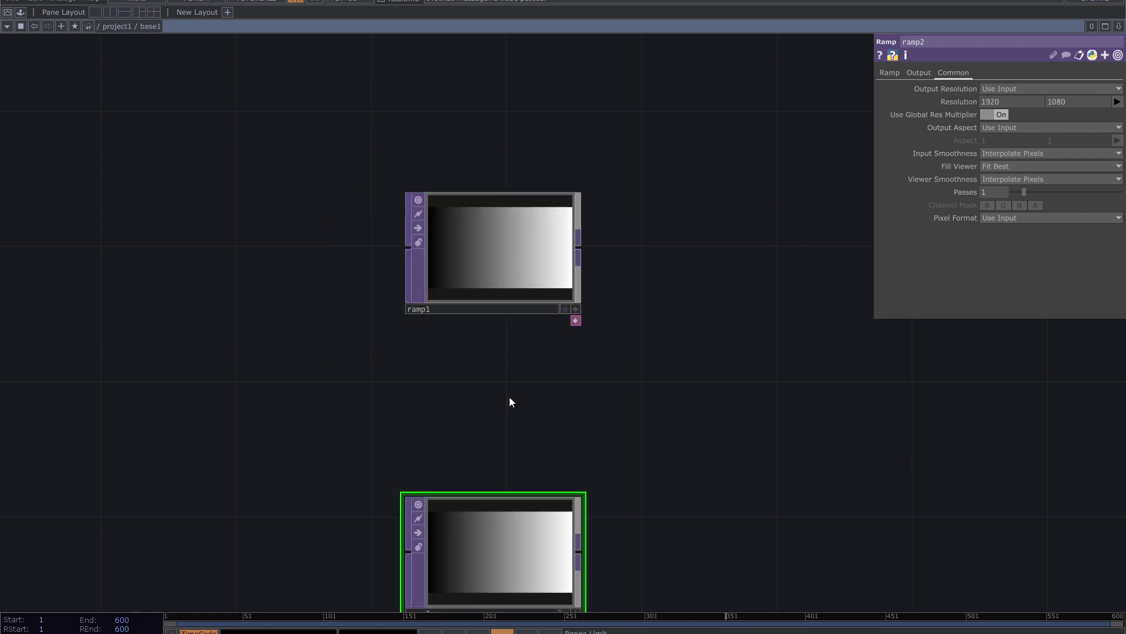
left_click_drag(501, 546, 500, 388)
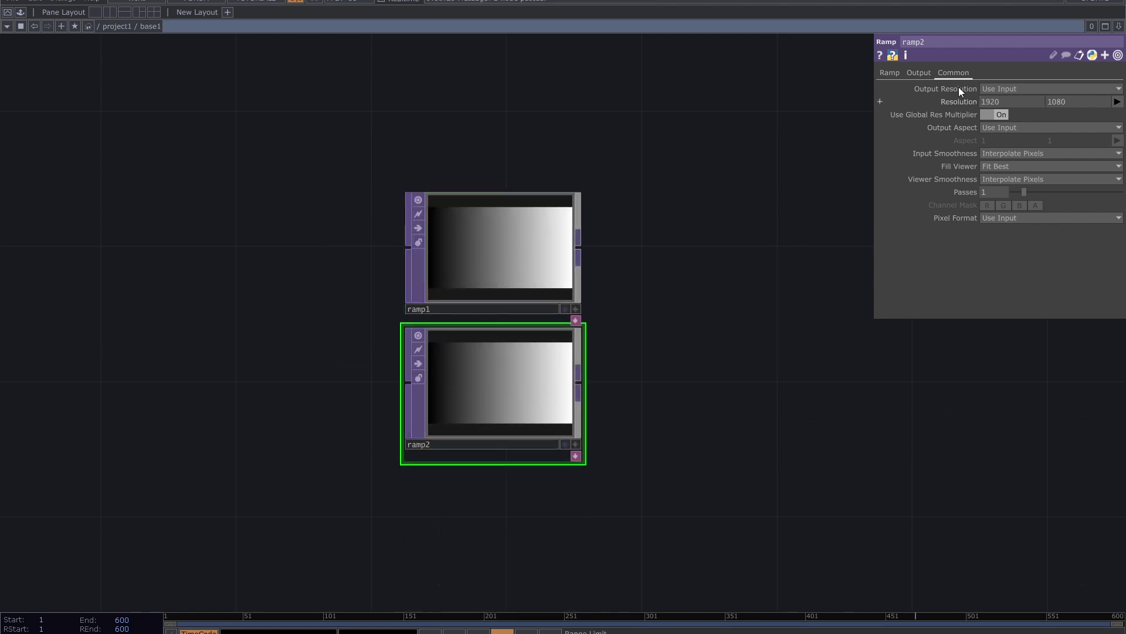
Step: Set the second ramp's type to Vertical
left_click(892, 75)
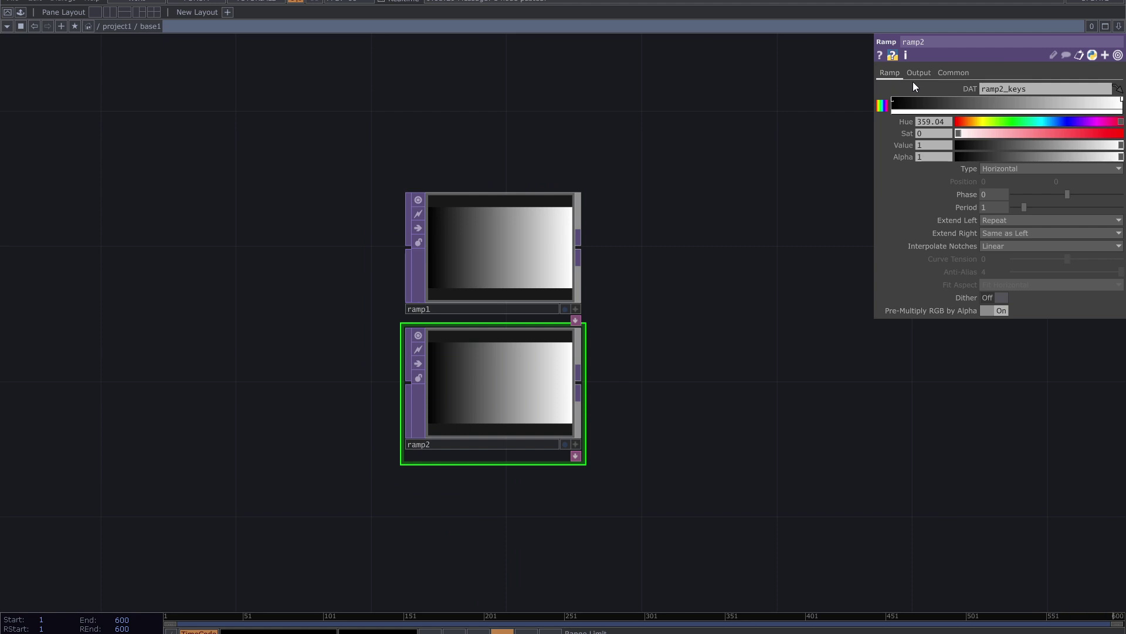
left_click(1004, 168)
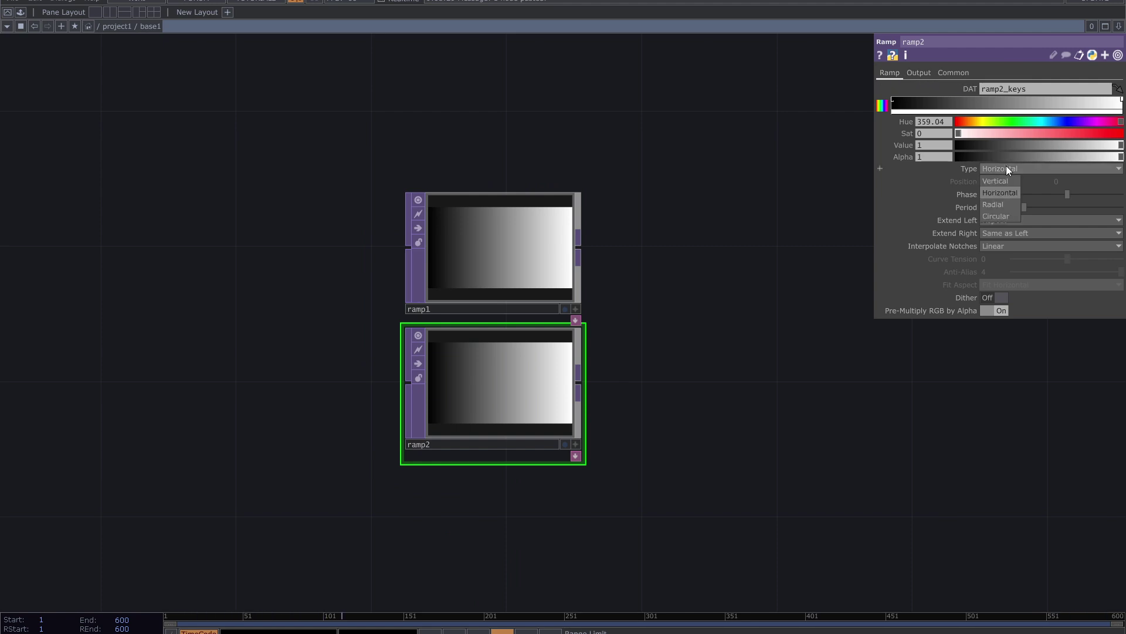
left_click(995, 181)
Step: Add a Reorder TOP beside the two ramps
left_click_drag(670, 322, 558, 323)
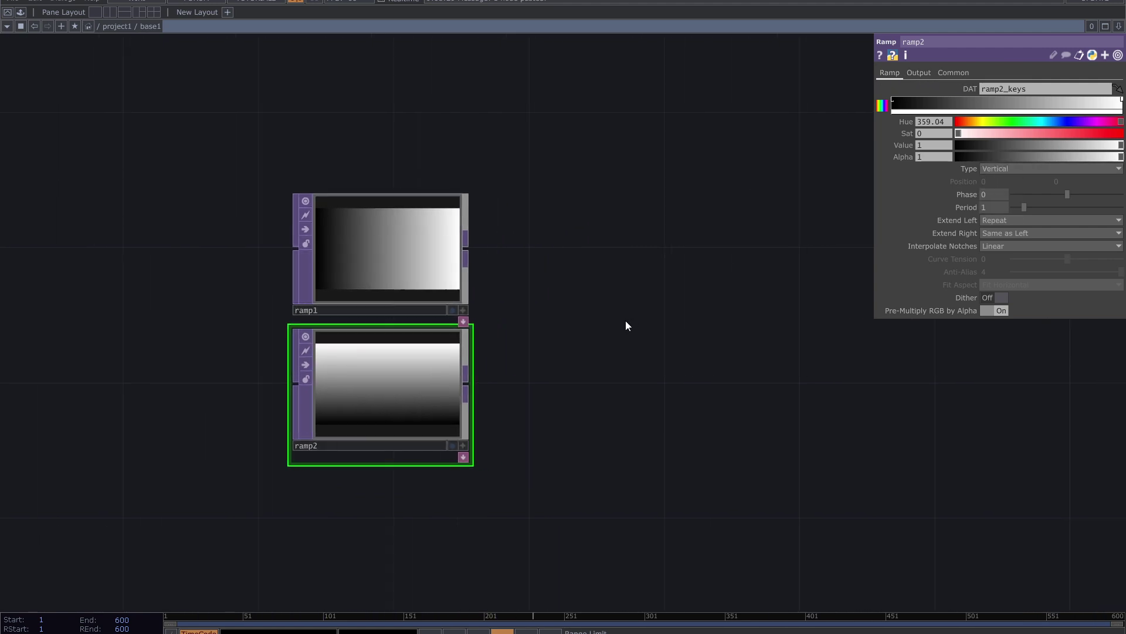
left_click_drag(626, 322, 558, 346)
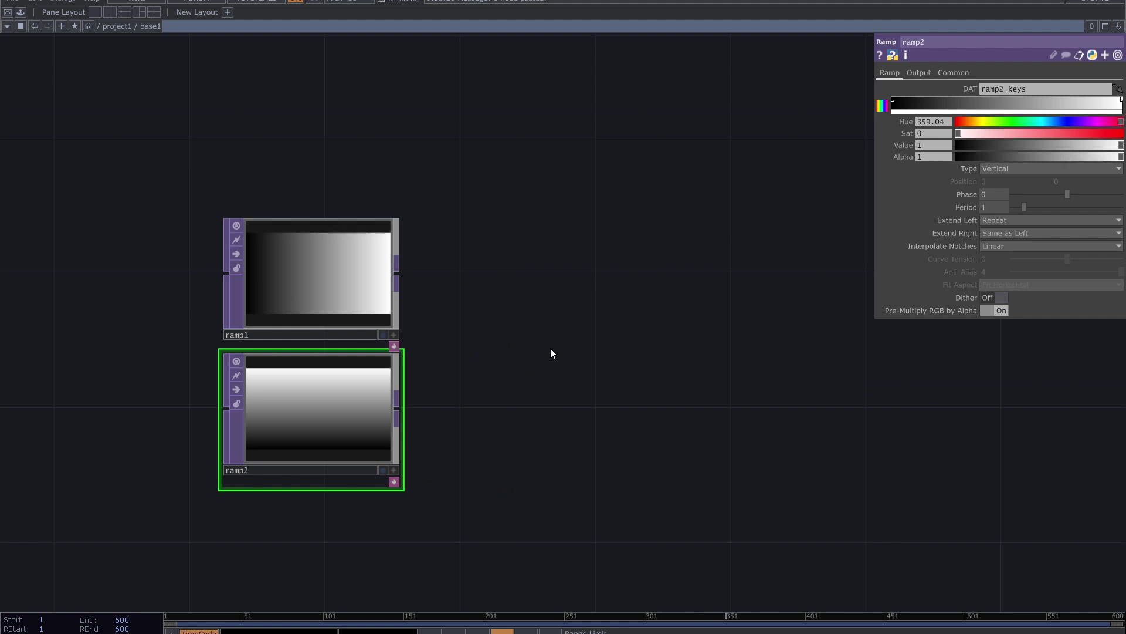
key("Tab")
type("re")
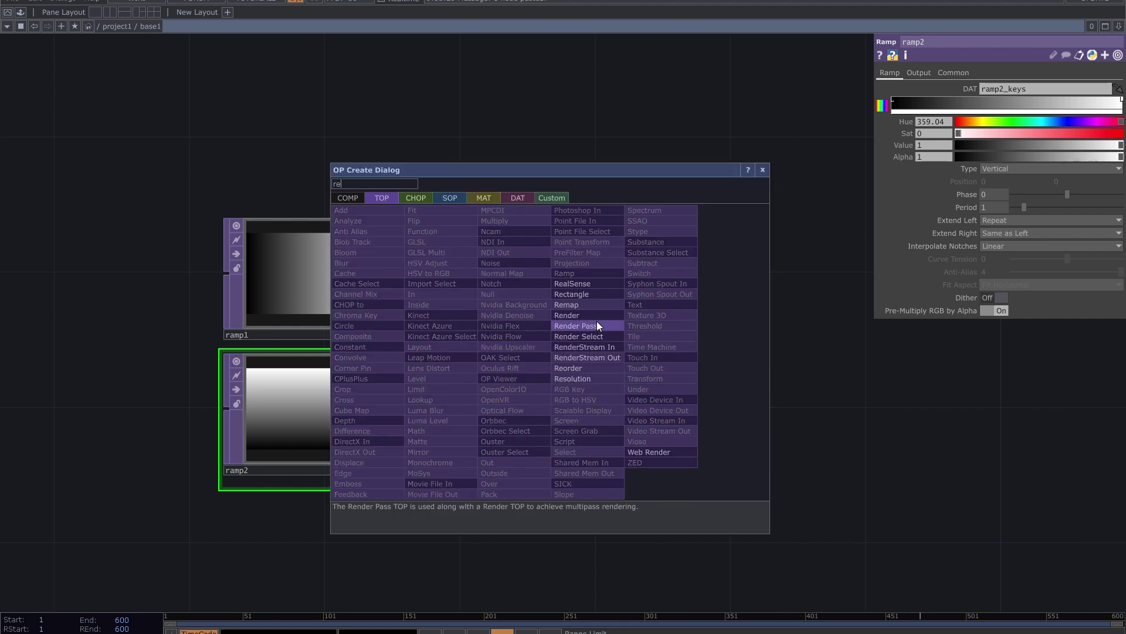
left_click(593, 370)
left_click(603, 339)
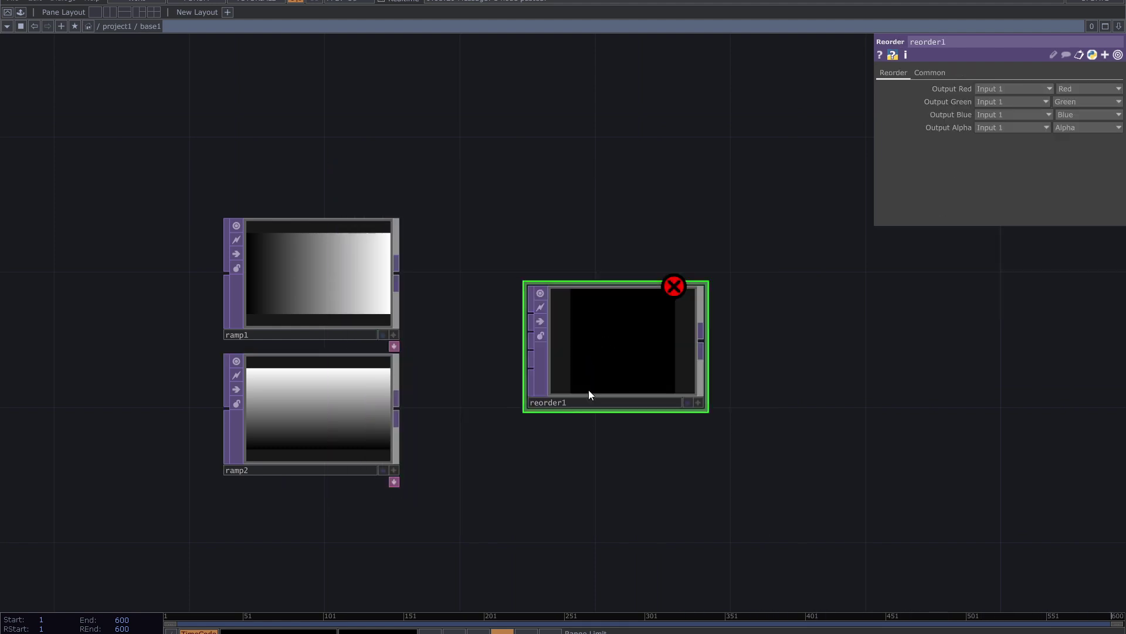
Step: Connect ramp1 and ramp2 to the Reorder's first and second inputs and take Output Green from Input 2
scroll(589, 389, "up", 3)
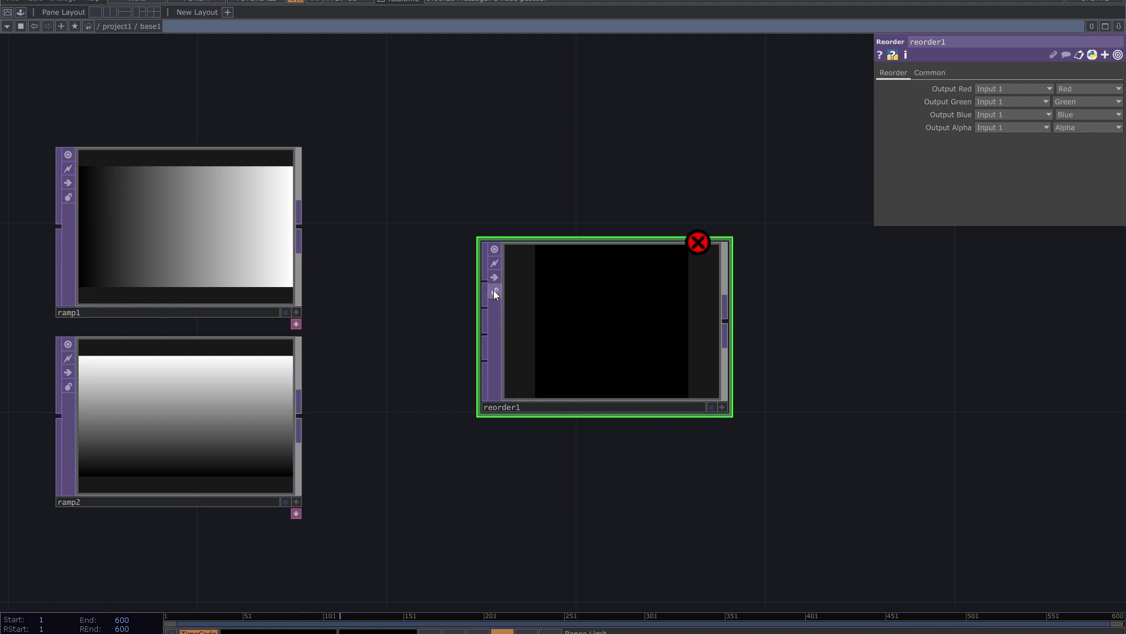
left_click_drag(486, 283, 299, 227)
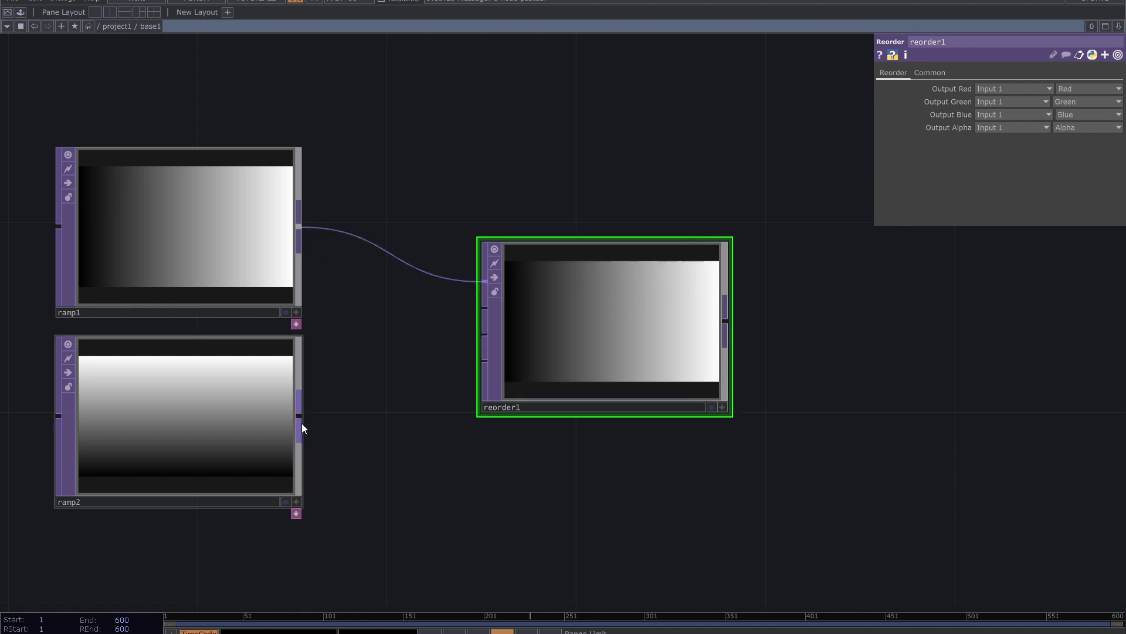
left_click_drag(300, 420, 485, 308)
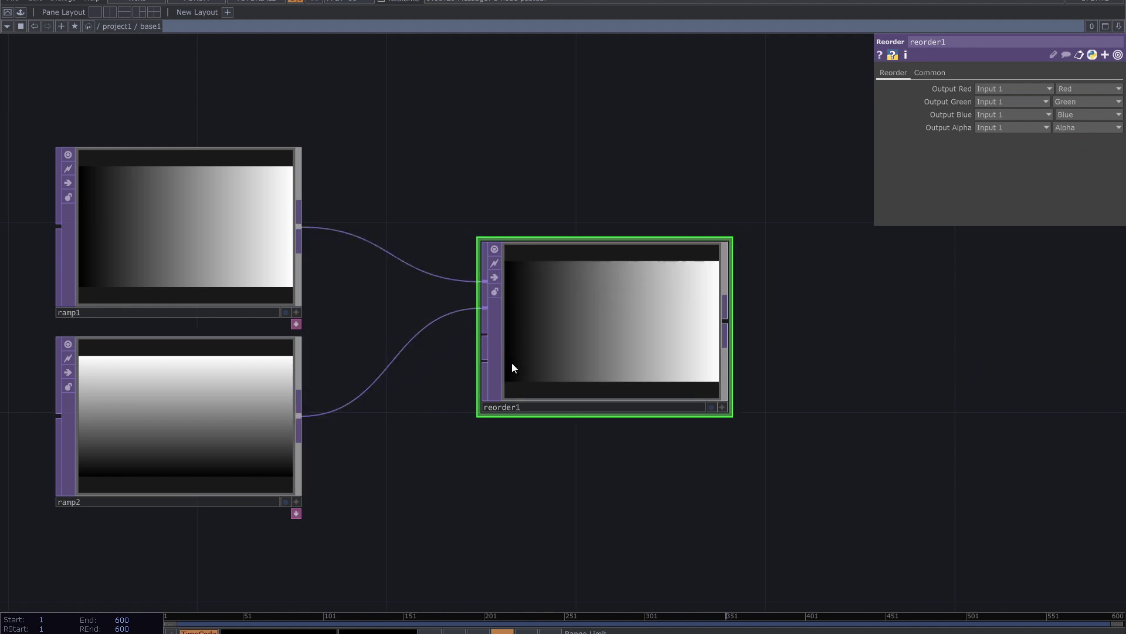
left_click(1032, 109)
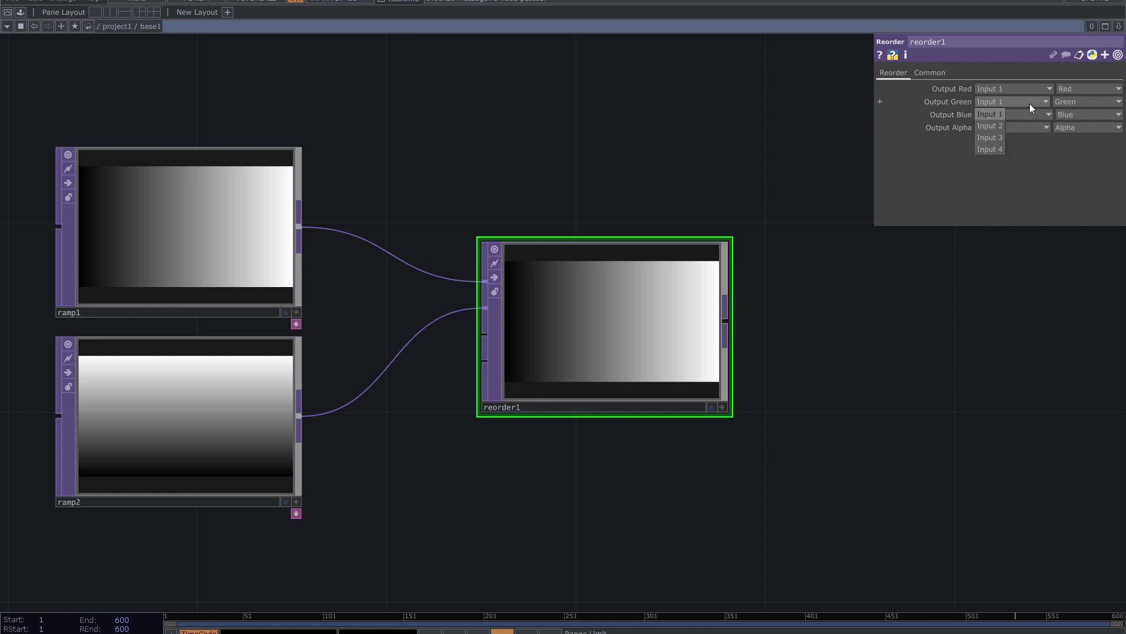
left_click(997, 125)
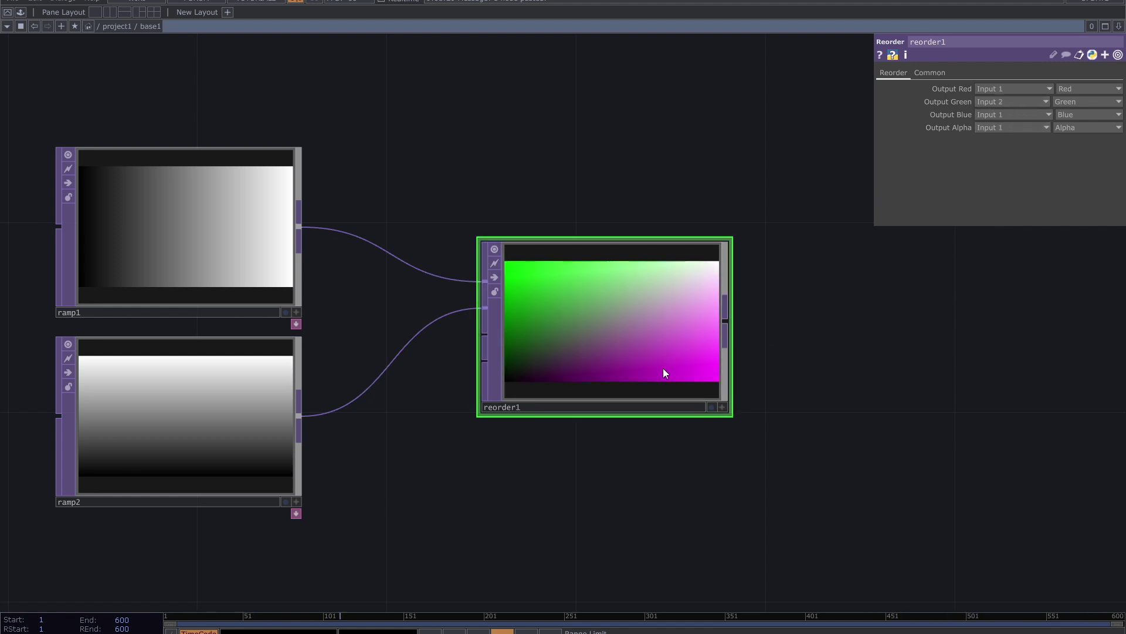
Step: Inspect the Reorder output as 3D points in its active viewer from another angle, and restore the image view
left_click_drag(760, 340, 738, 339)
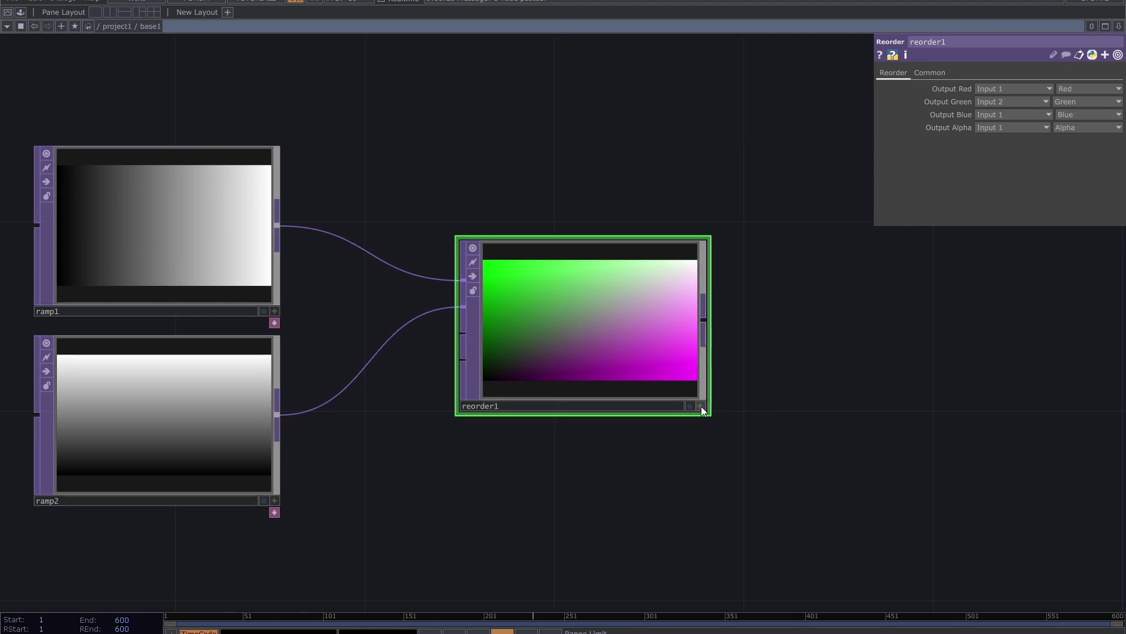
left_click(701, 406)
key("p")
mouse_move(637, 346)
left_mouse_down()
mouse_move(614, 315)
mouse_move(671, 350)
mouse_move(645, 364)
left_mouse_up()
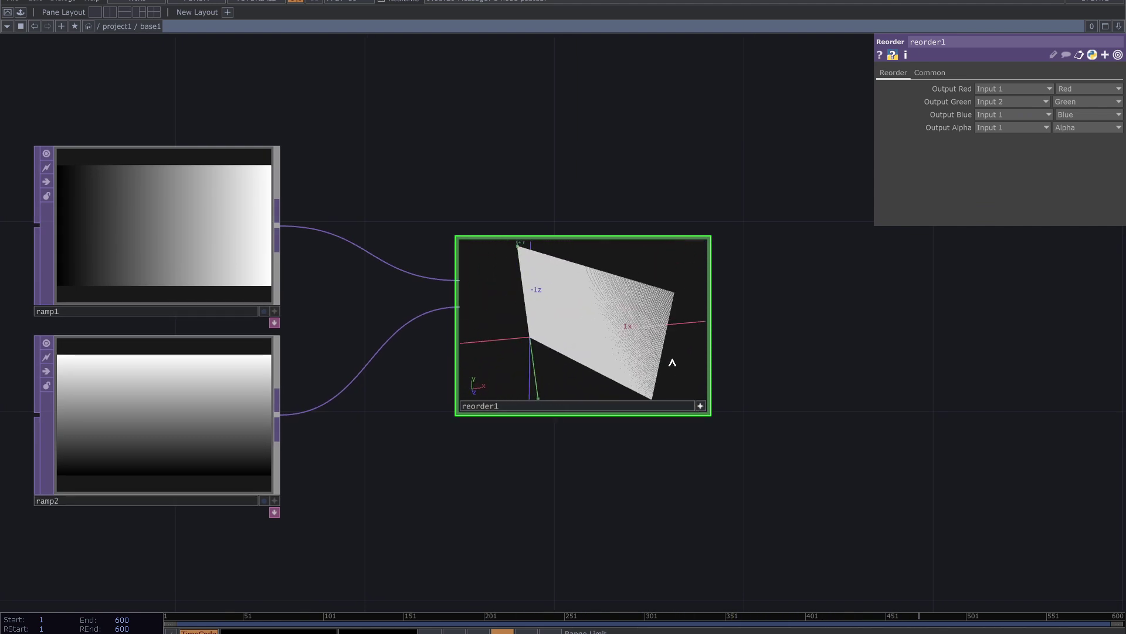
left_click(701, 406)
left_click(702, 406)
Step: Select both ramps together with the Reorder and move the group higher to free space in the network
left_click_drag(749, 430, 755, 358)
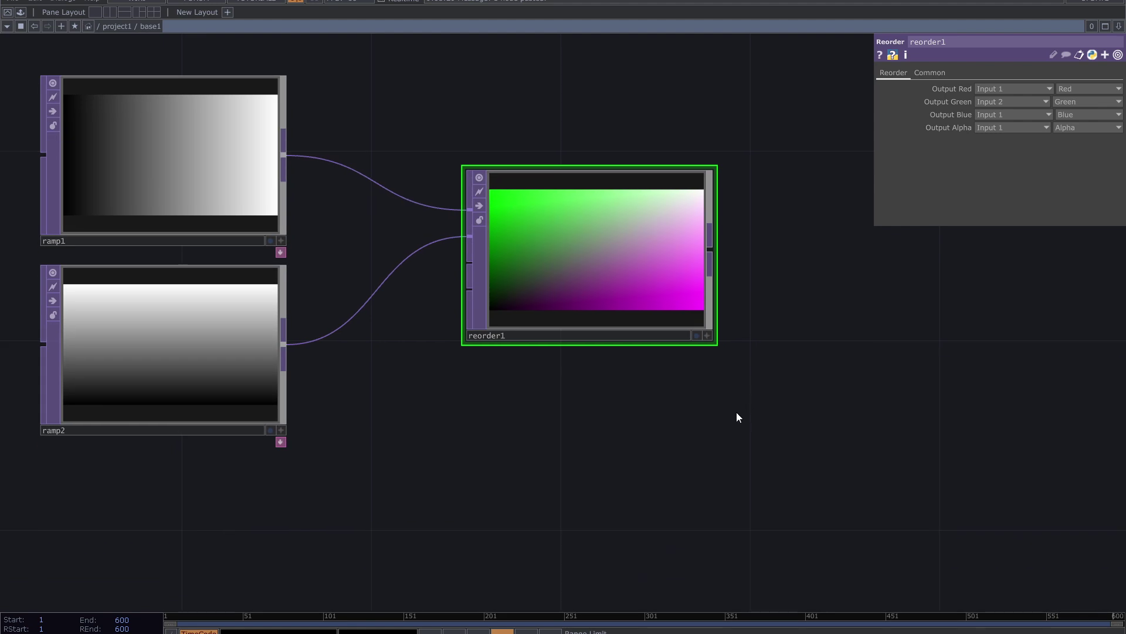
middle_click_drag(738, 412, 715, 420)
left_click_drag(727, 444, 718, 406)
middle_click_drag(753, 441, 738, 449)
right_click_drag(752, 445, 434, 246)
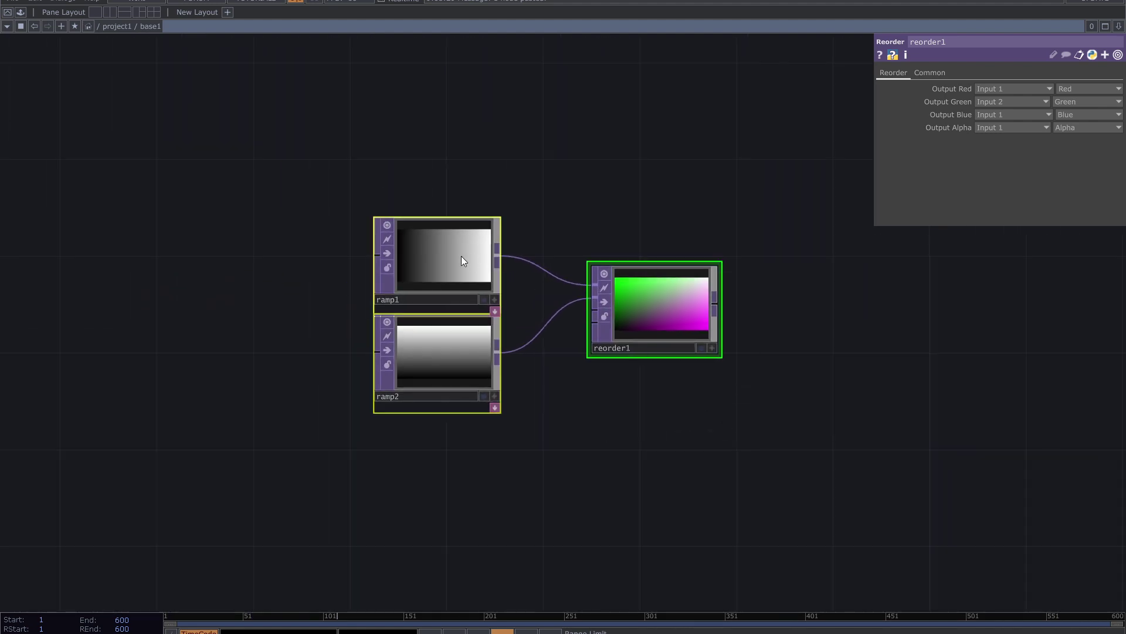
left_click_drag(461, 255, 605, 209)
Step: Add a Constant TOP in the free space below the ramps
left_click(585, 467)
key("Tab")
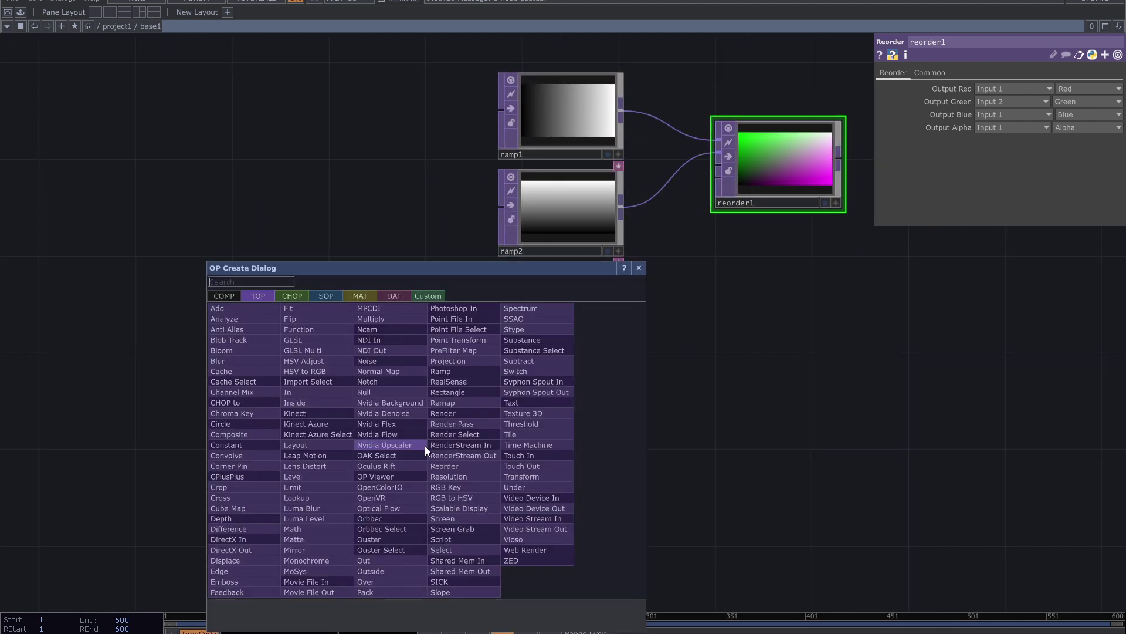
type("c")
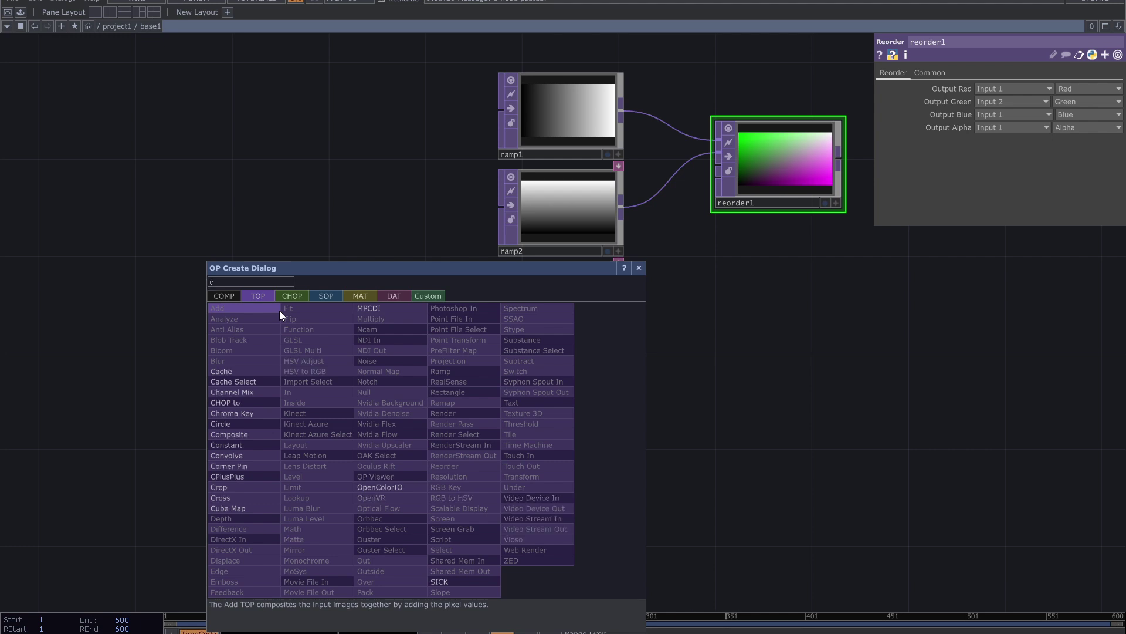
left_click(244, 443)
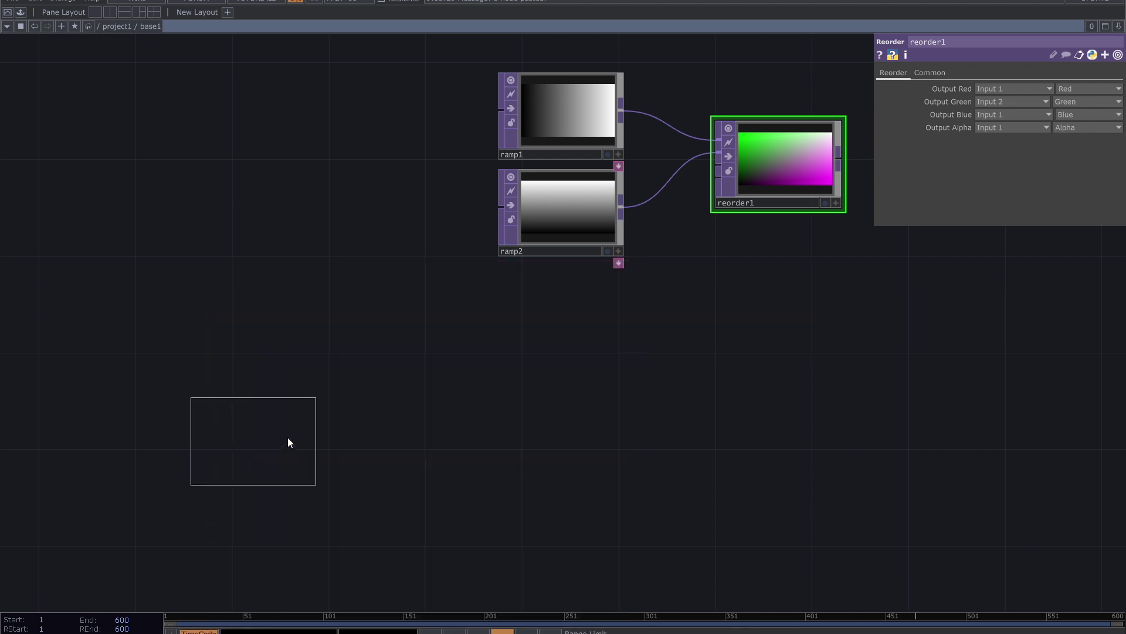
left_click(427, 386)
Step: Add a Null TOP fed by the Constant's output
right_click(477, 378)
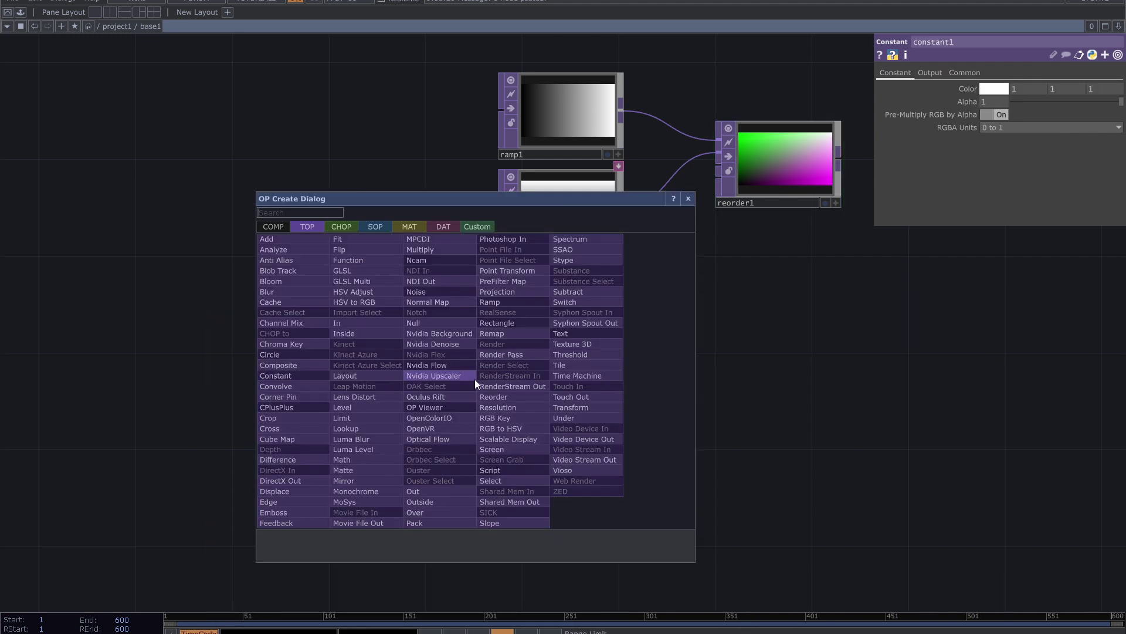
left_click(424, 325)
left_click(624, 359)
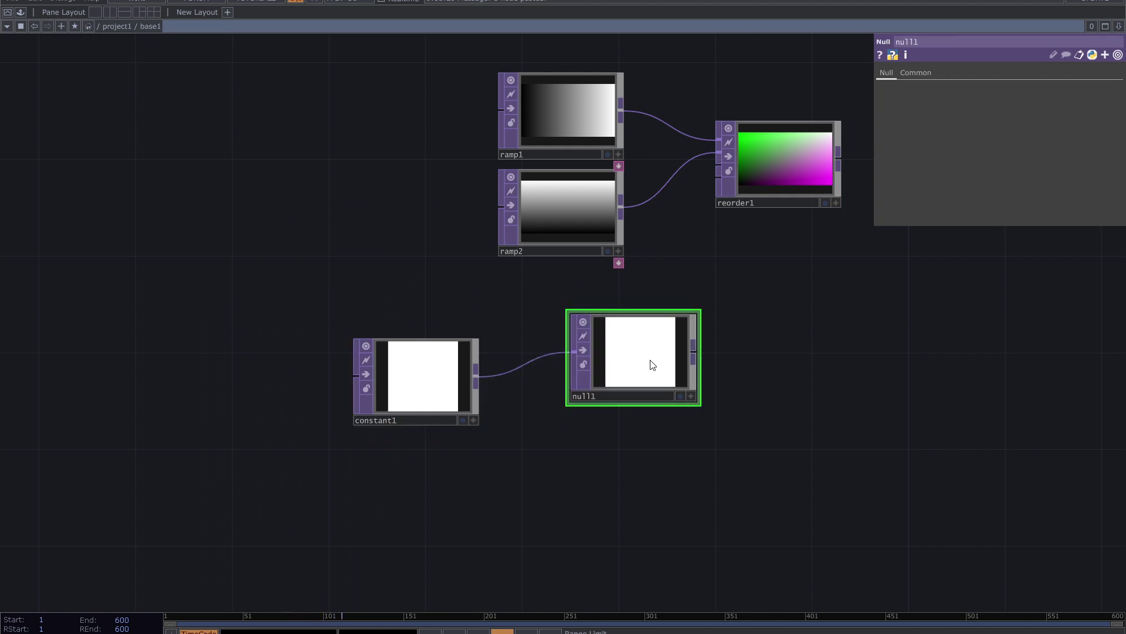
Step: Connect the Null to the Reorder's third input and take Output Blue from Input 3
left_click_drag(693, 352, 696, 167)
left_click(745, 164)
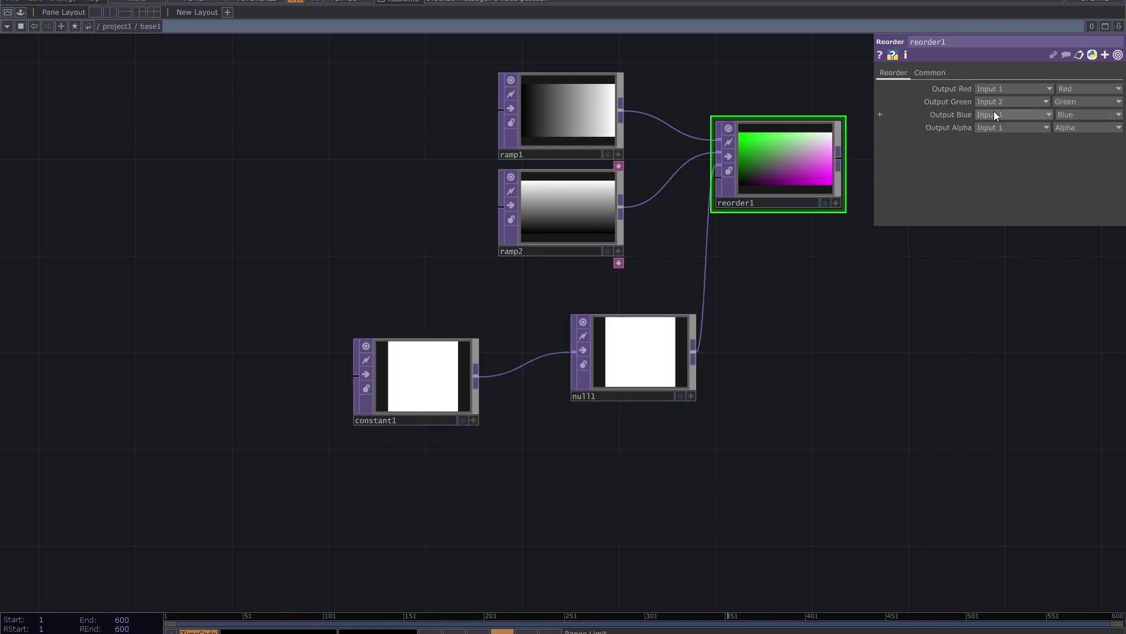
left_click(994, 111)
left_click(1000, 149)
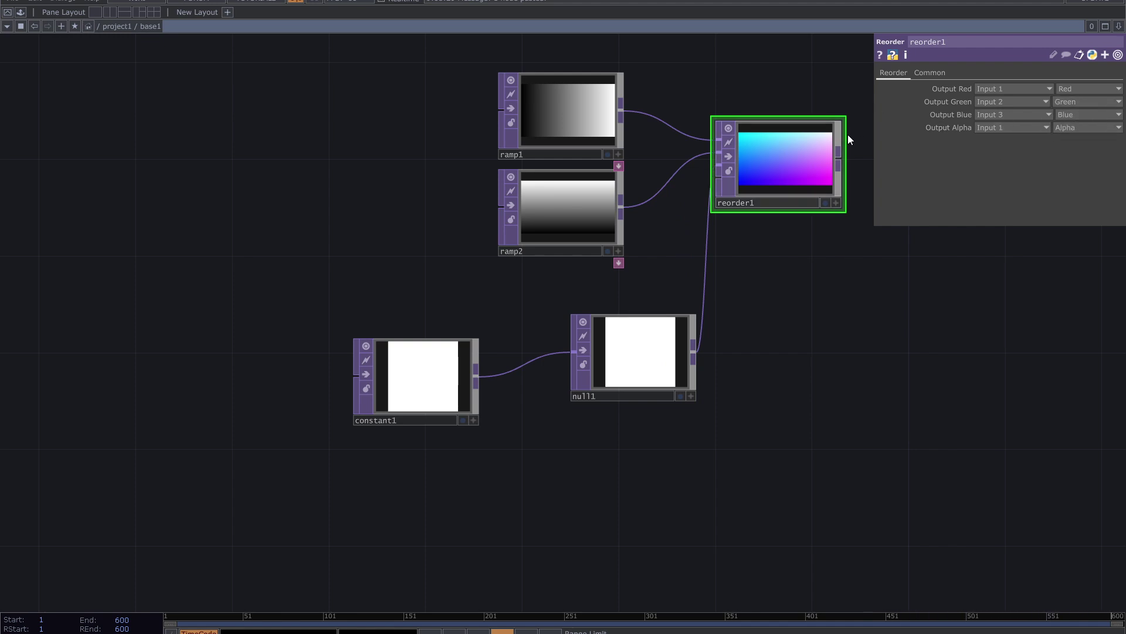
Step: Show the Reorder output as 3D points in its active viewer and inspect the plane from an oblique angle
scroll(852, 135, "up", 3)
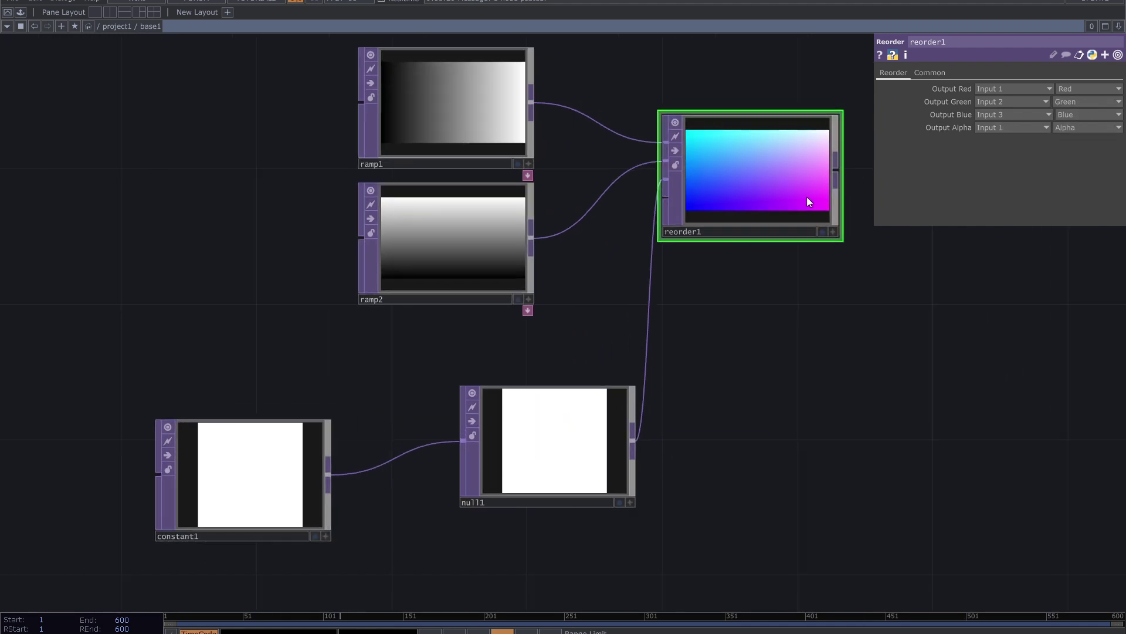
left_click(830, 234)
key("p")
left_click_drag(795, 198, 754, 256)
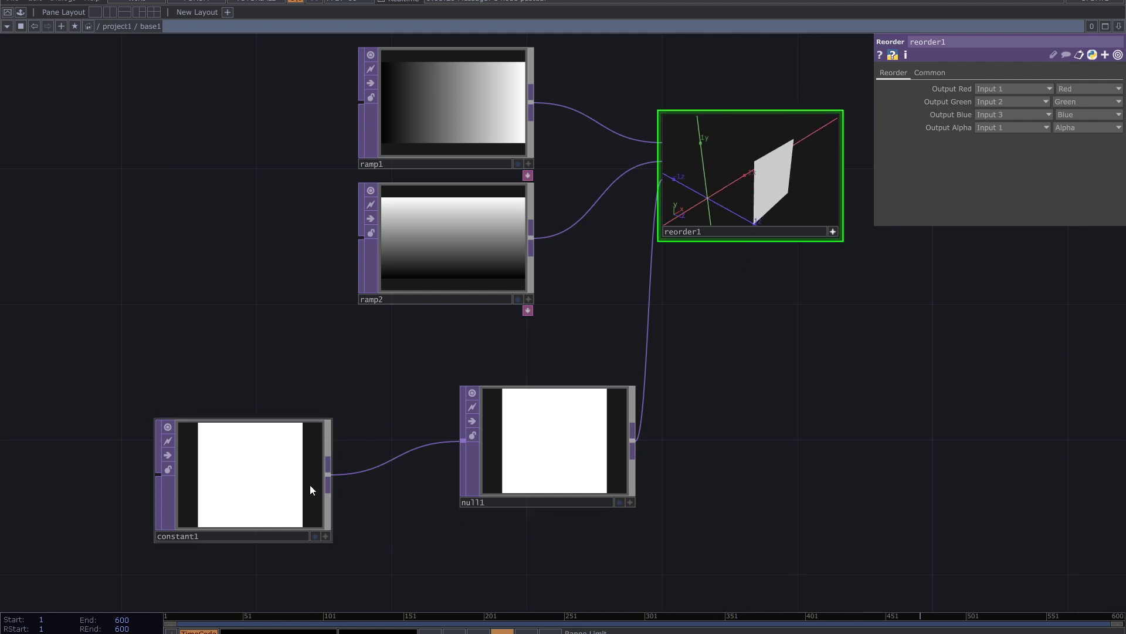
Step: Lower the Constant's color value slightly to 0.989 on all RGB channels and line the Constant up beside the Null
left_click(299, 497)
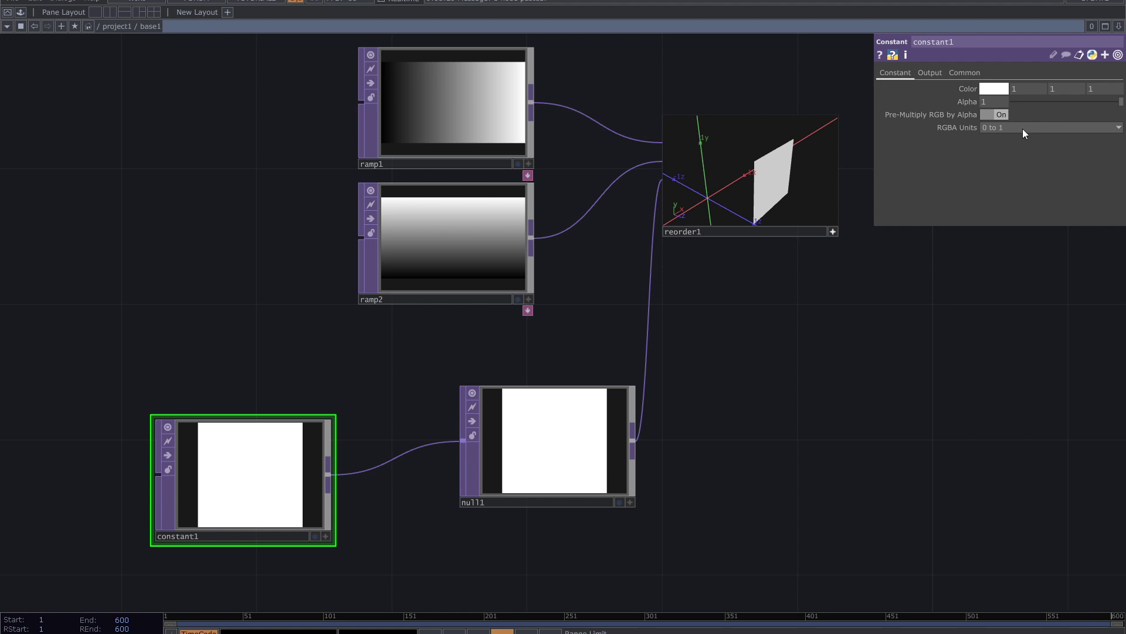
left_click(1003, 89)
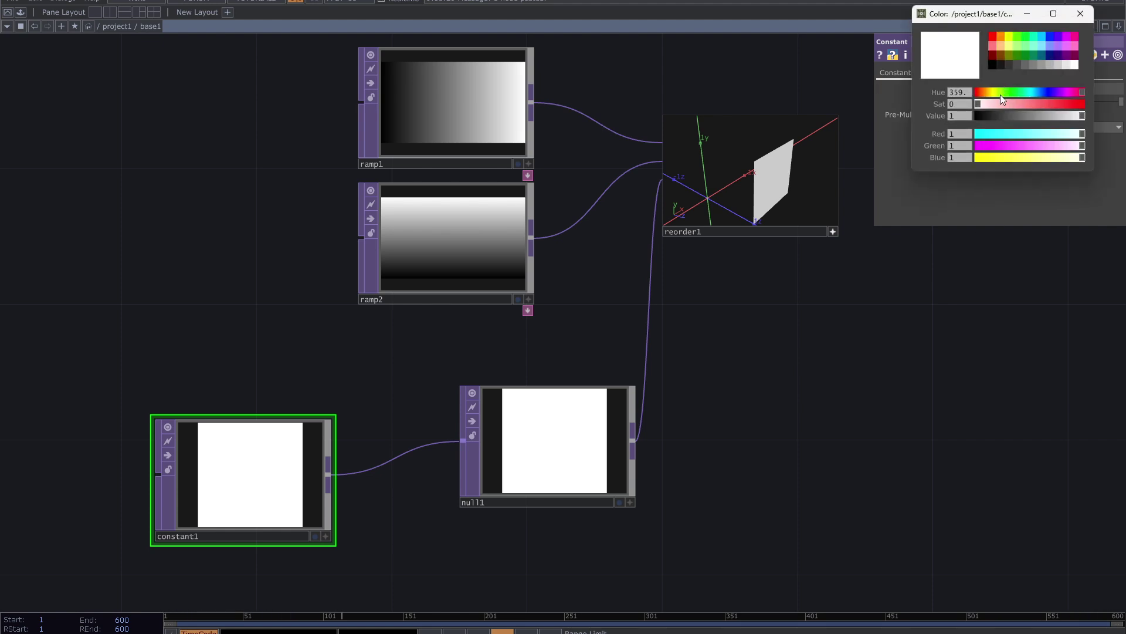
mouse_move(1083, 117)
left_mouse_down()
mouse_move(974, 126)
mouse_move(1080, 136)
left_mouse_up()
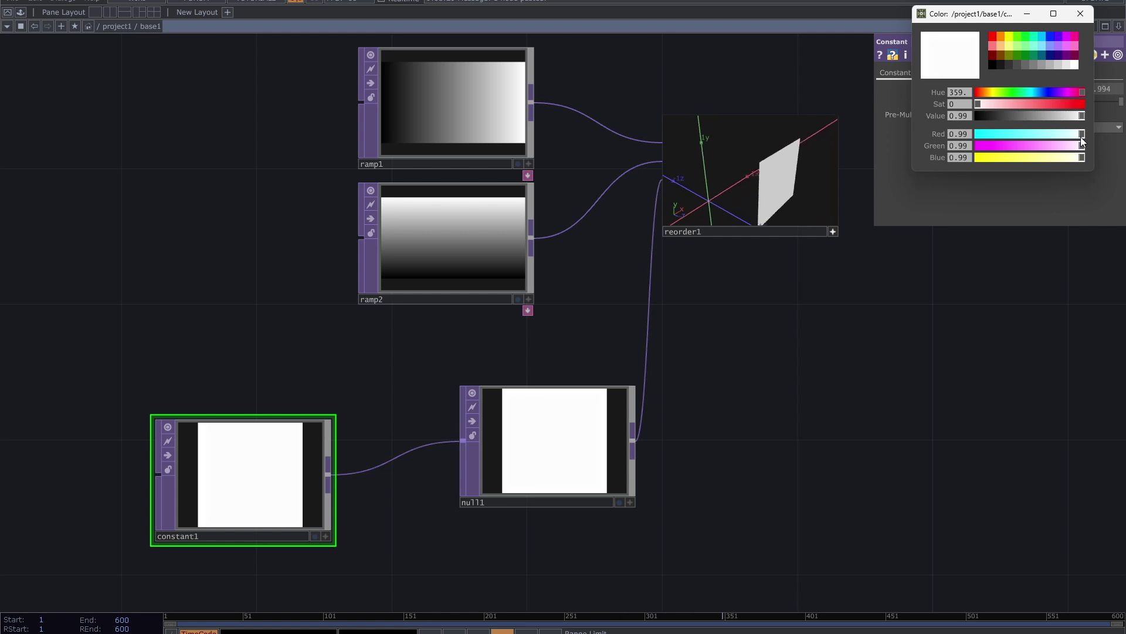
left_click(1081, 21)
left_click_drag(784, 376, 706, 373)
mouse_move(730, 303)
middle_mouse_down()
mouse_move(737, 287)
mouse_move(733, 306)
middle_mouse_up()
scroll(730, 326, "down", 4)
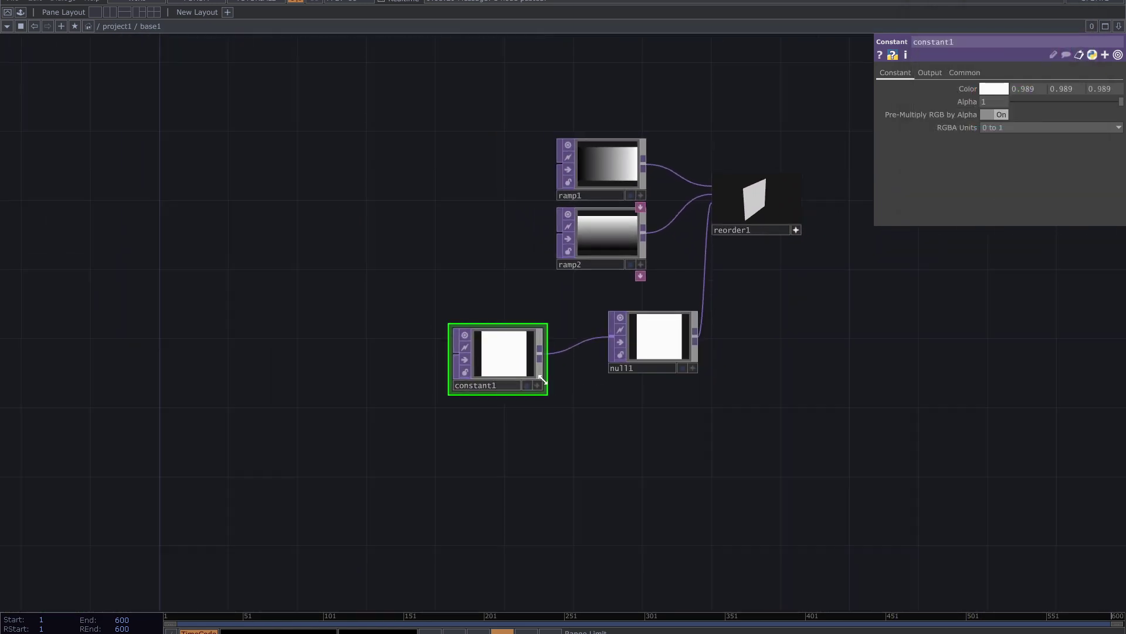
left_click_drag(535, 426, 564, 406)
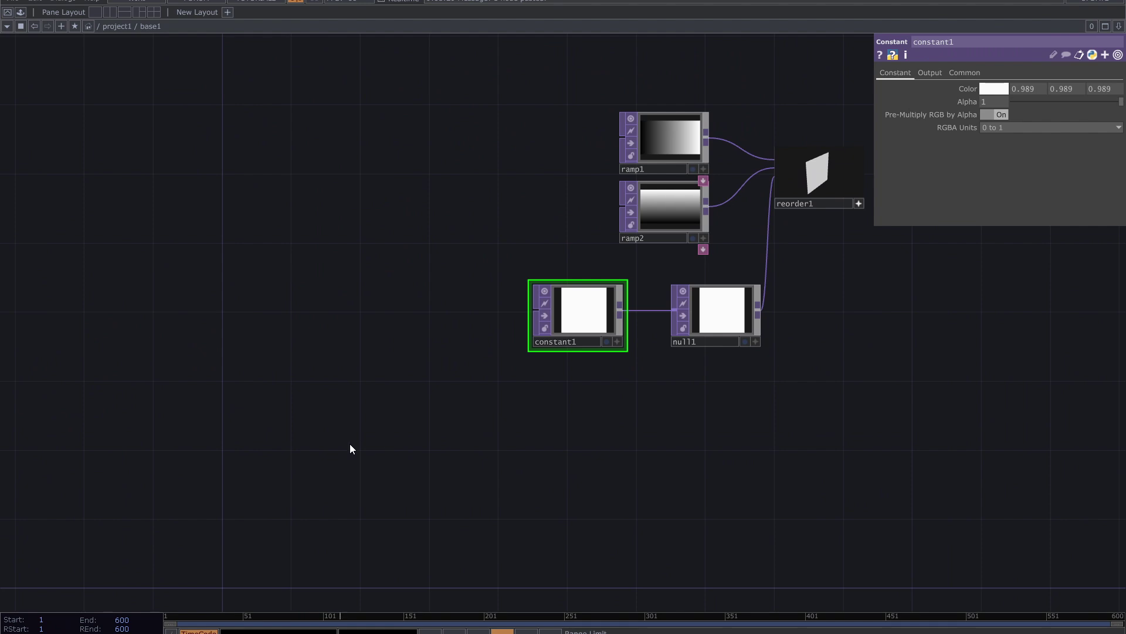
Step: Add a Noise TOP in the free space below the Constant
key("Tab")
type("n")
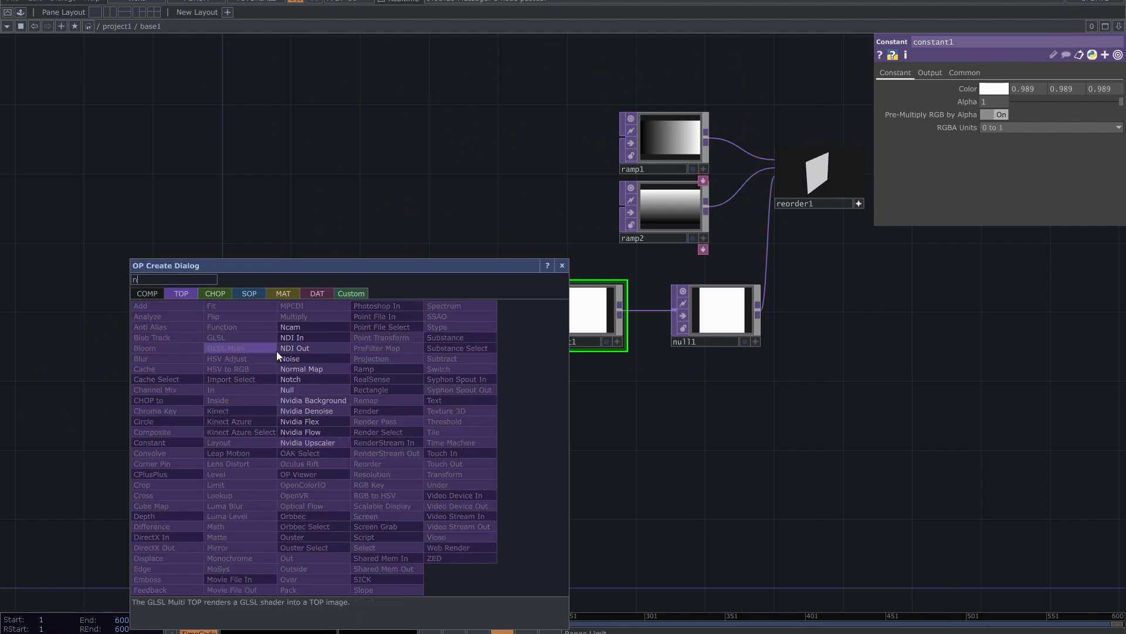
left_click(319, 359)
left_click(361, 434)
scroll(432, 445, "up", 5)
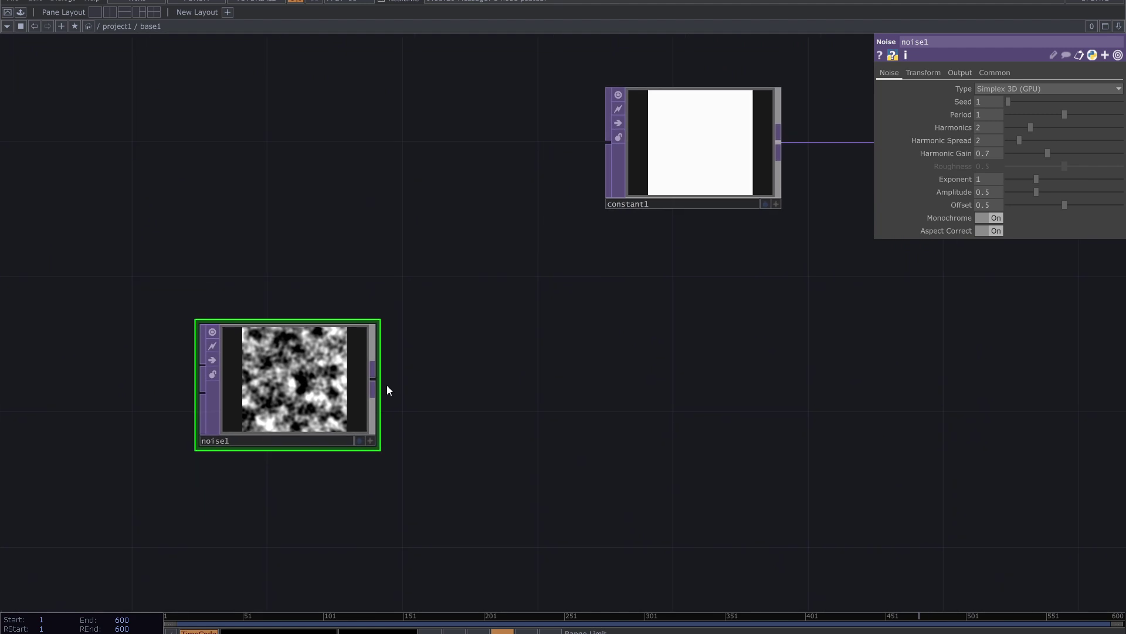
Step: Add a Limit TOP fed by the Noise's output
key("Tab")
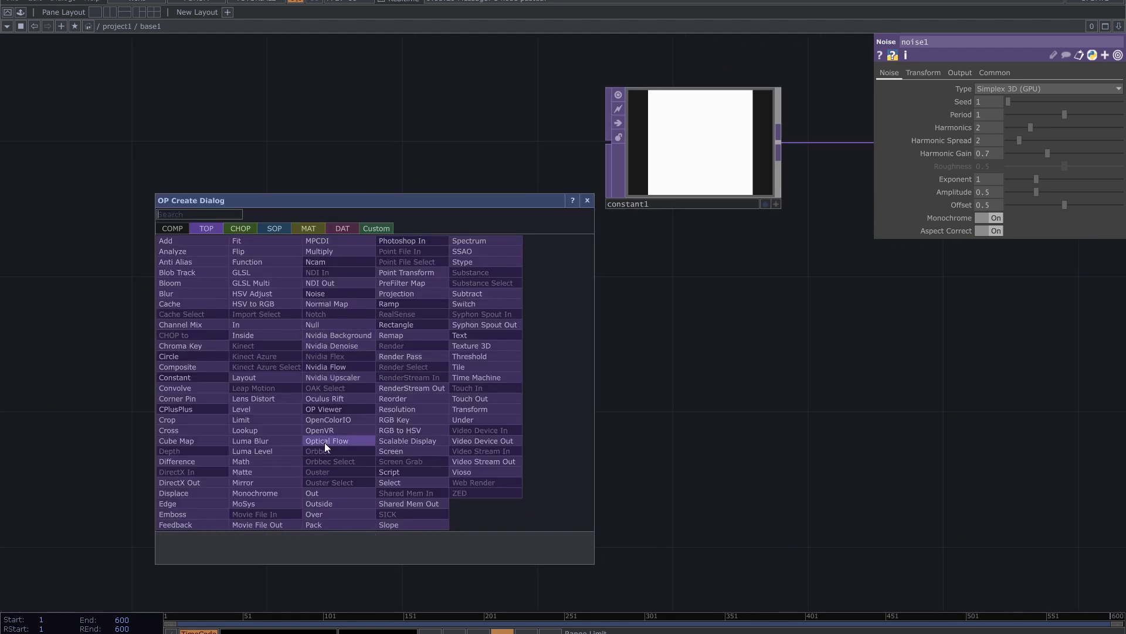
left_click(258, 419)
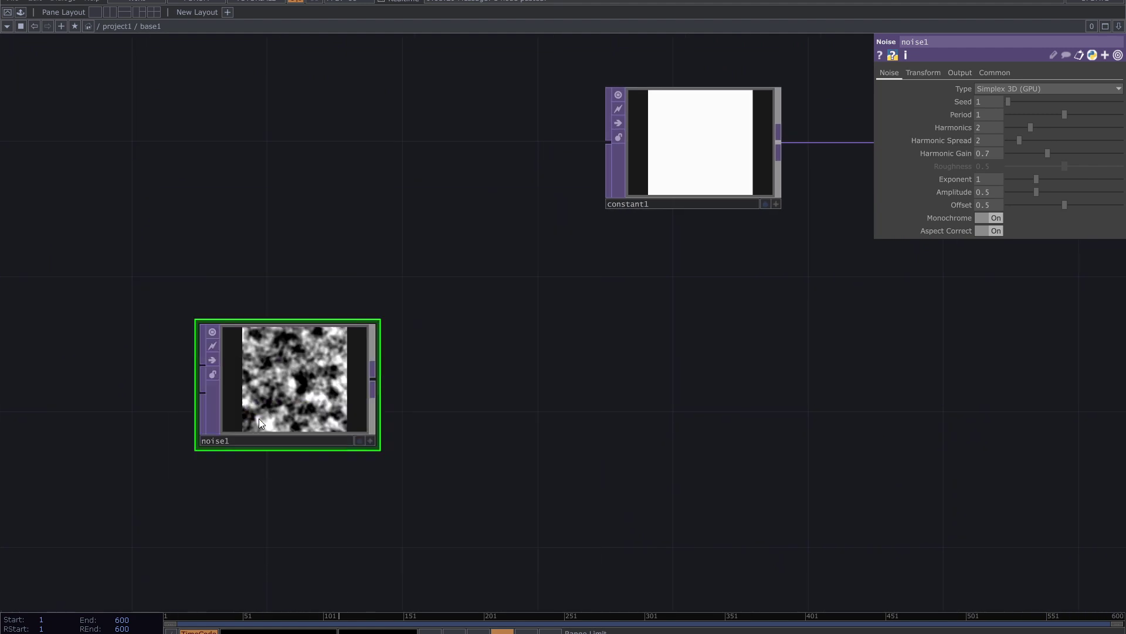
left_click(519, 381)
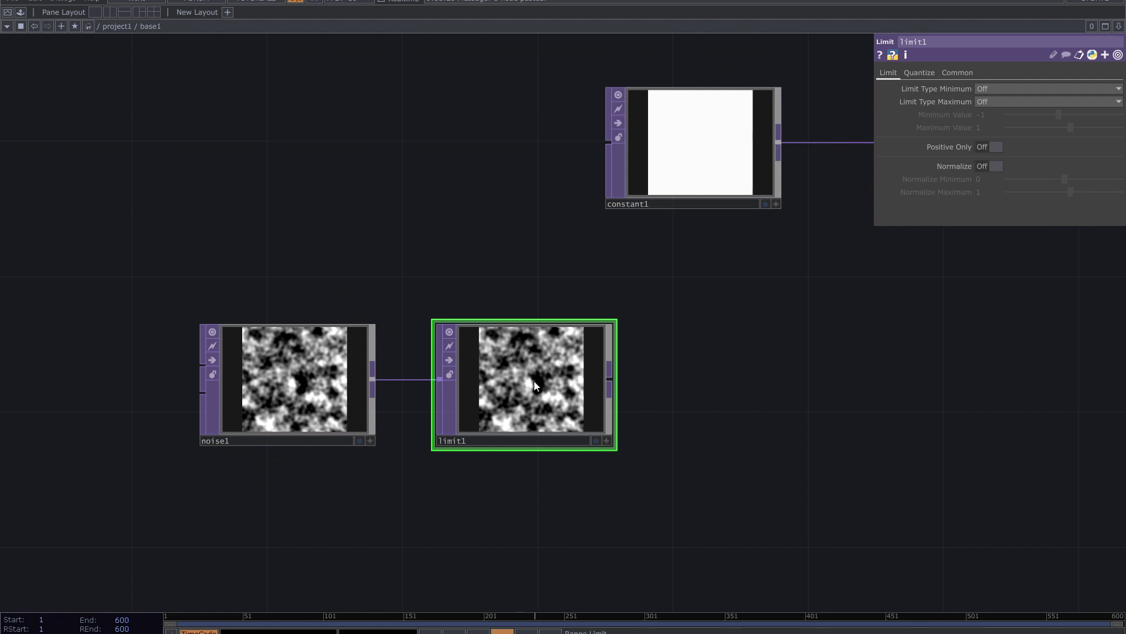
Step: Set the Limit's Quantize Position to Floor with a Position Step of 0.145
left_click(930, 71)
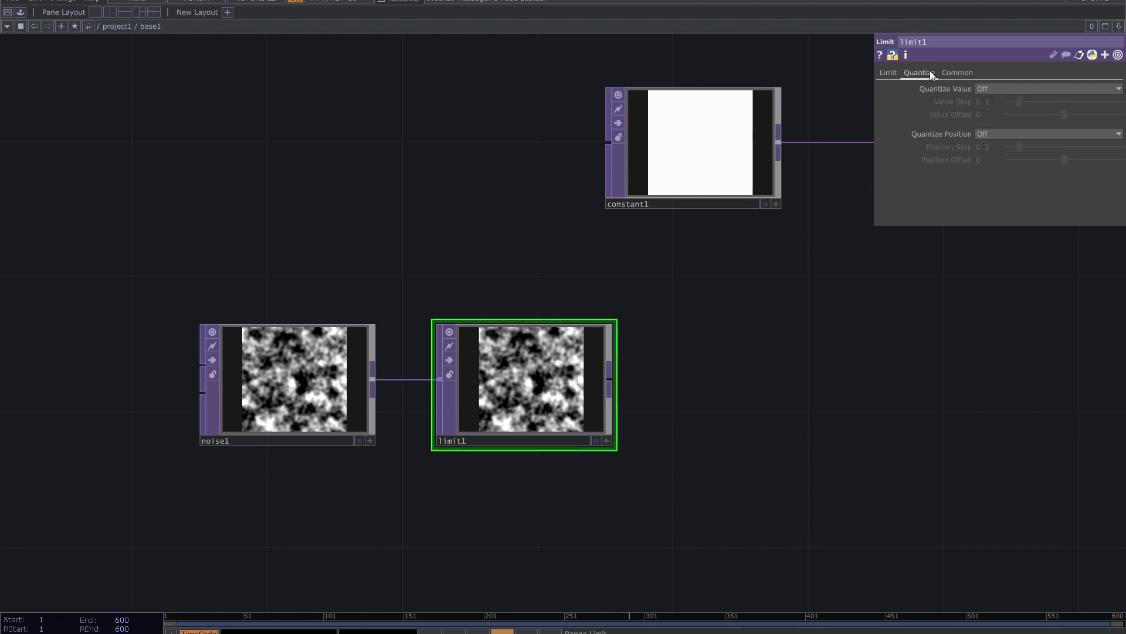
left_click(993, 133)
left_click(990, 169)
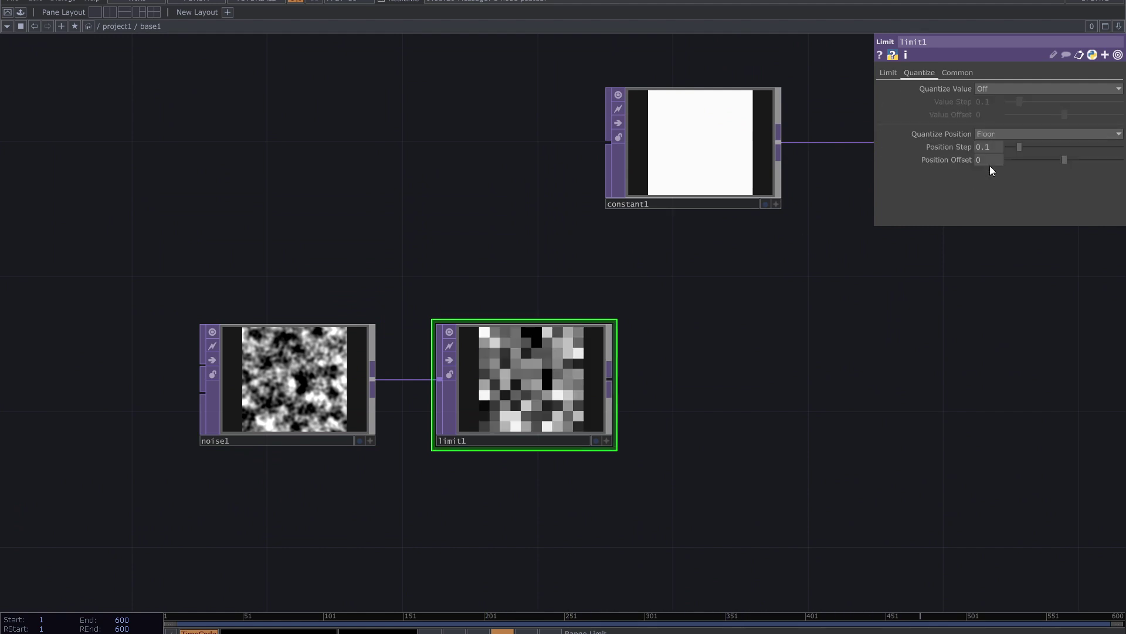
left_click_drag(1019, 150, 1030, 148)
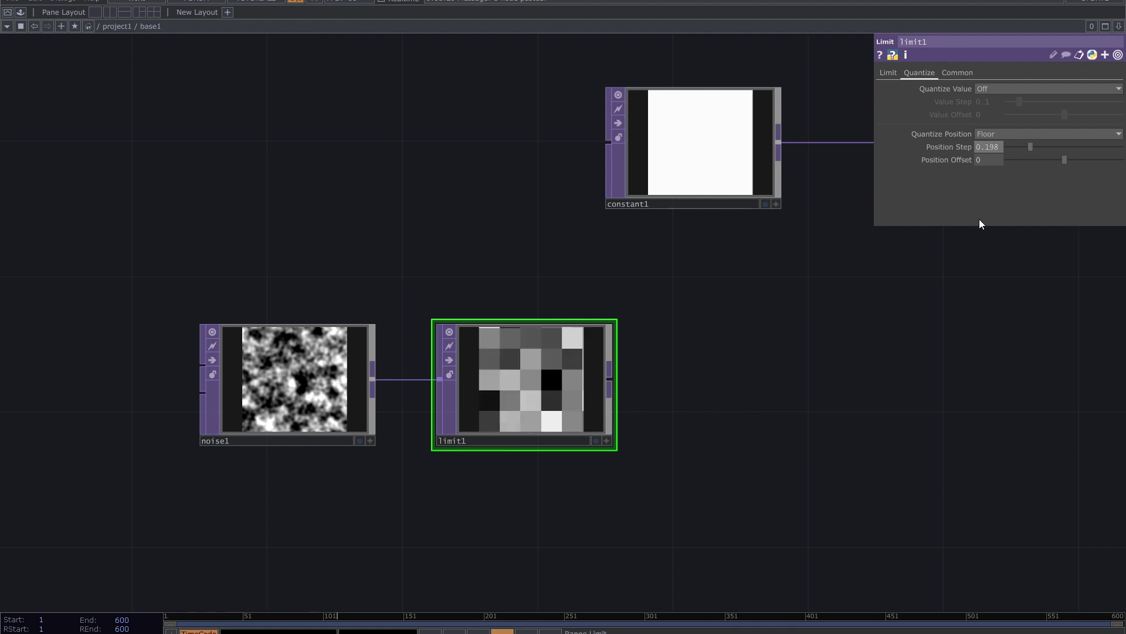
left_click_drag(722, 412, 550, 406)
scroll(602, 407, "down", 4)
left_click_drag(1031, 146, 1026, 174)
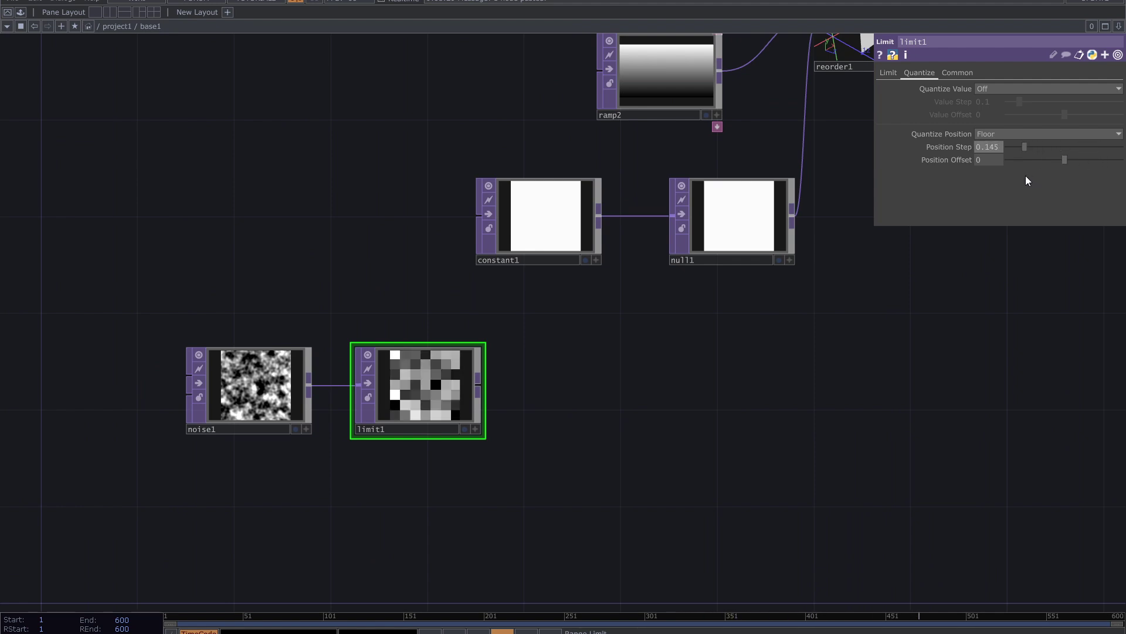
Step: Add a Fit TOP fed by the Limit's output
left_click_drag(664, 442, 636, 440)
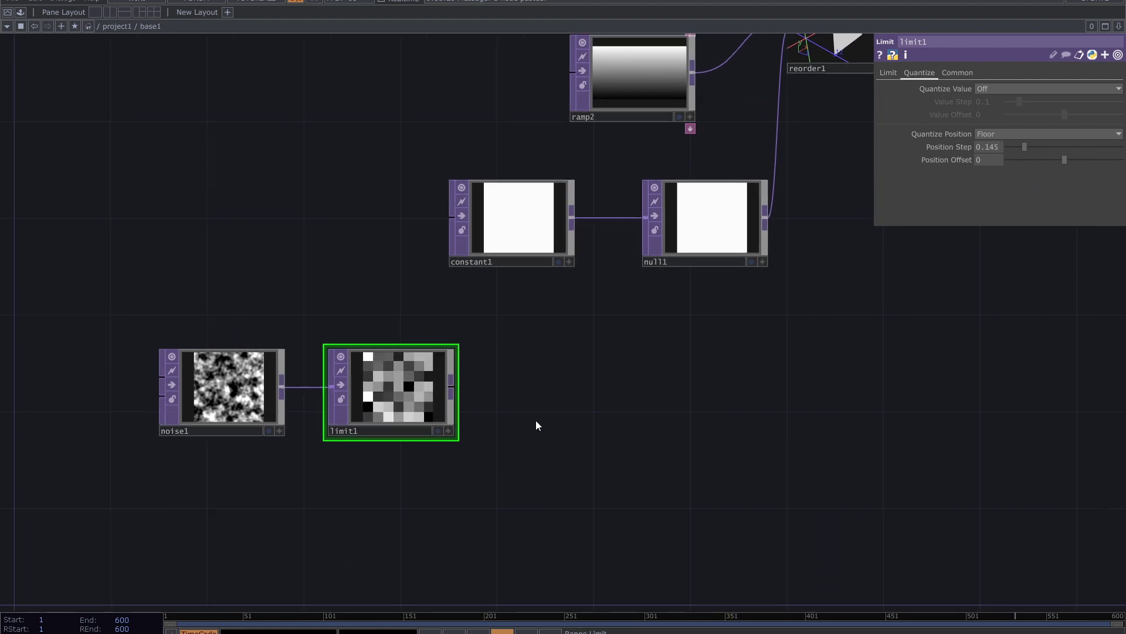
right_click(455, 385)
type("f")
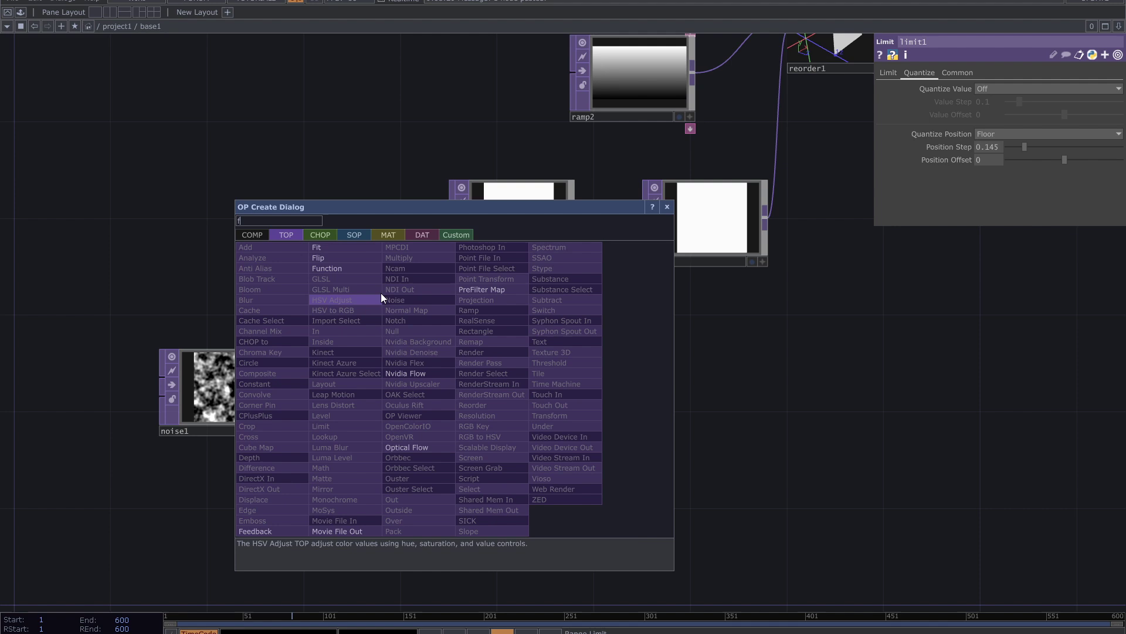
left_click(349, 250)
left_click(589, 387)
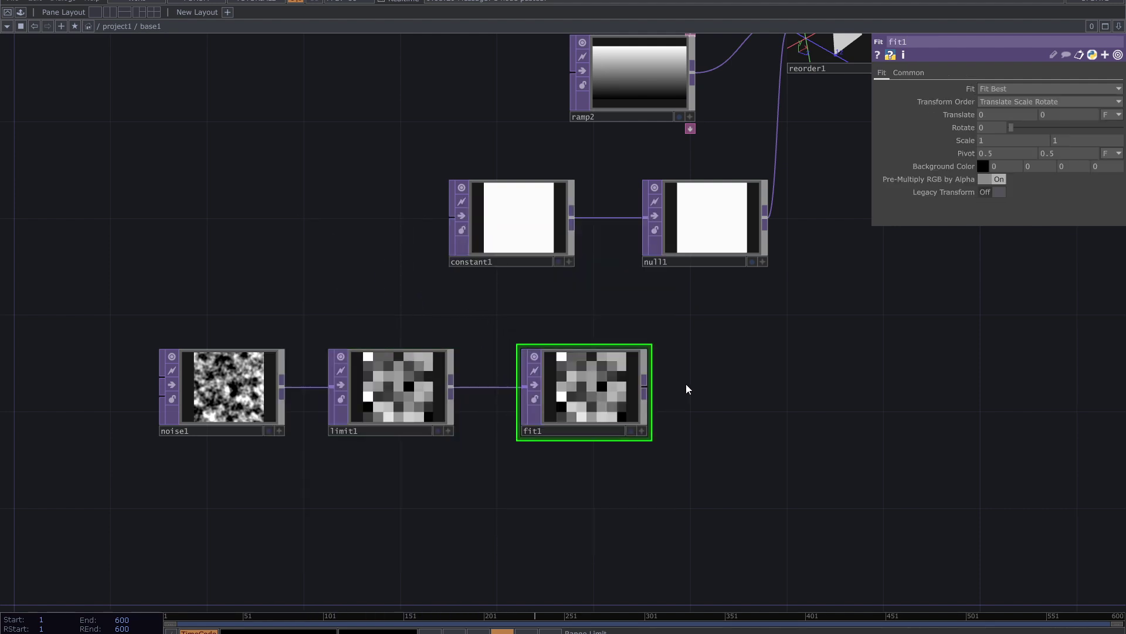
Step: Set the Fit's resolution to 1920 x 1080 and its fit mode to Fit Horizontal
left_click(918, 77)
left_click(1117, 102)
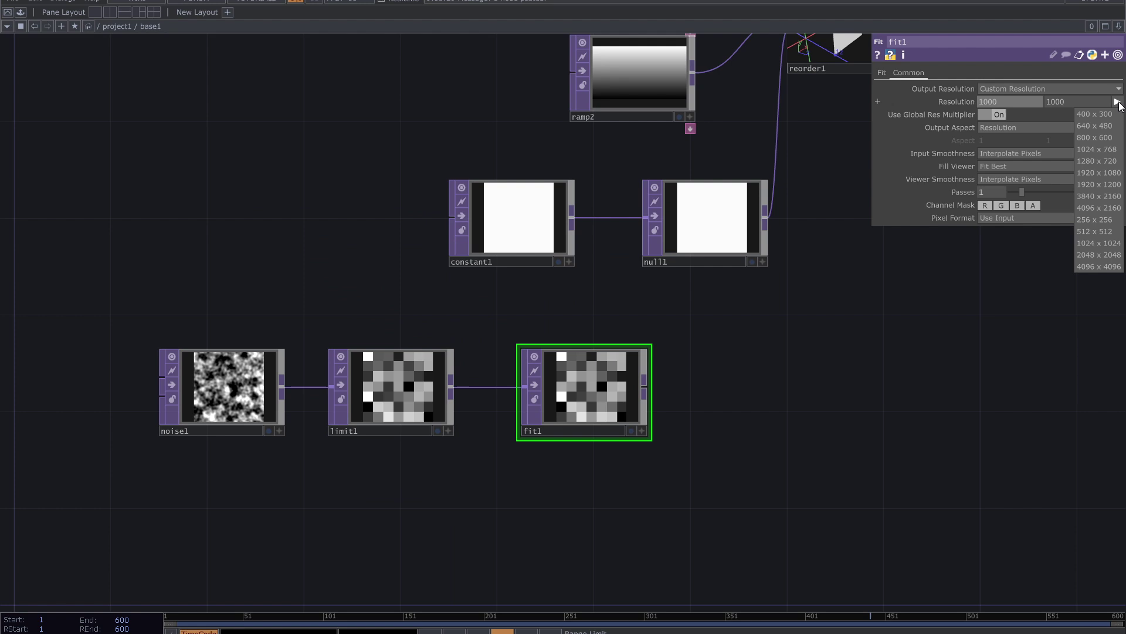
left_click(1098, 172)
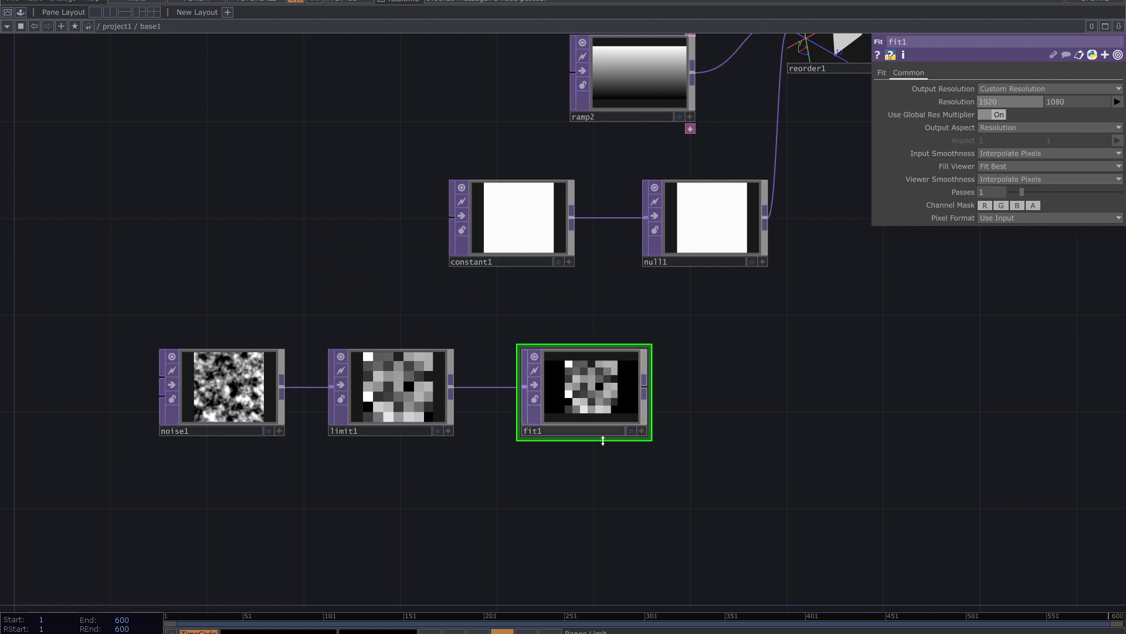
scroll(604, 439, "up", 3)
left_click(881, 73)
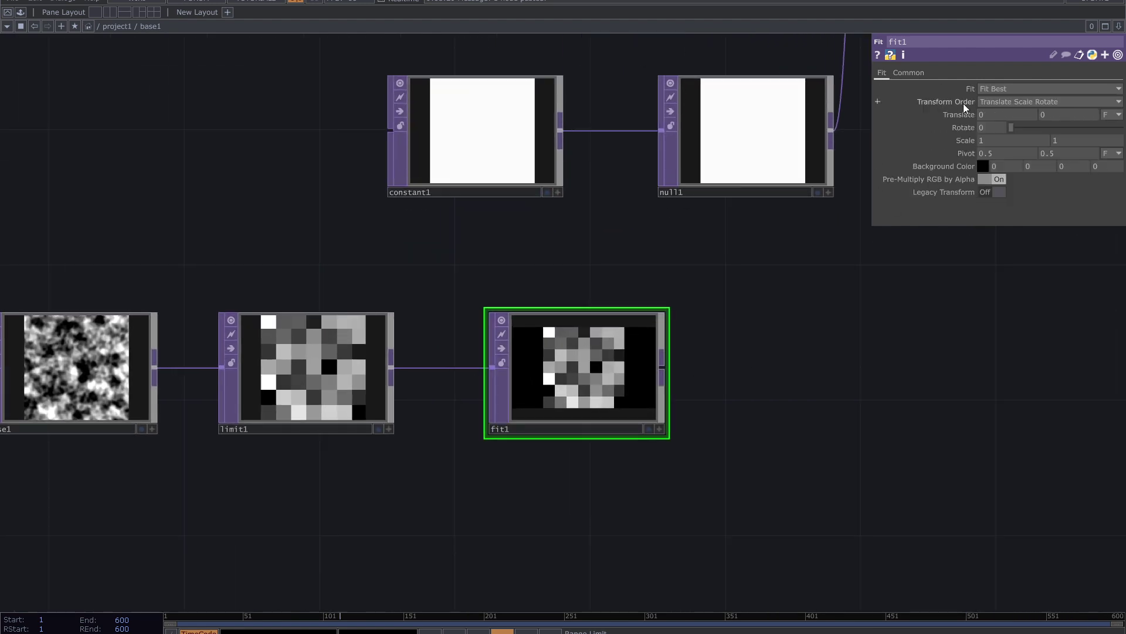
left_click(1011, 92)
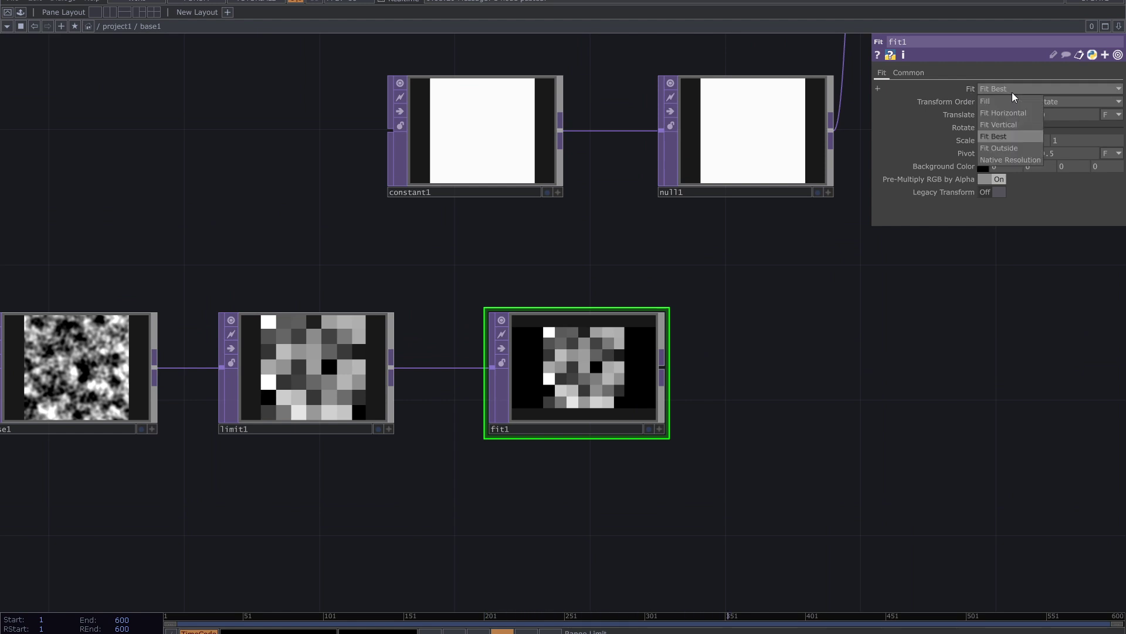
left_click(1019, 114)
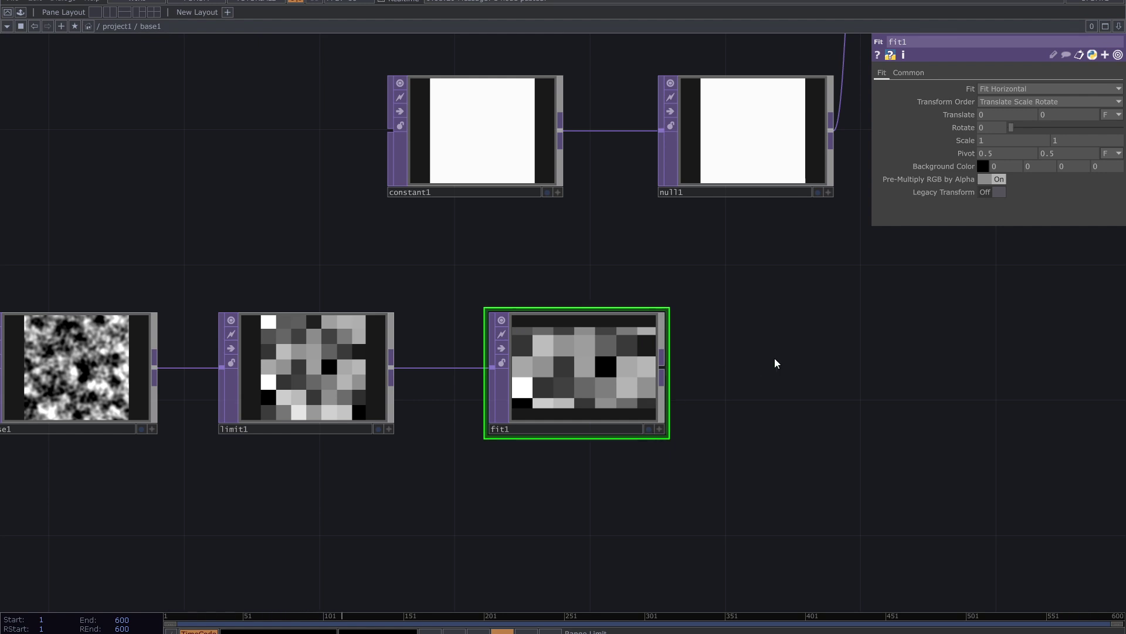
Step: Delete the Constant and feed the Null from the Fit's output instead
left_click_drag(769, 358, 554, 467)
scroll(738, 368, "down", 3)
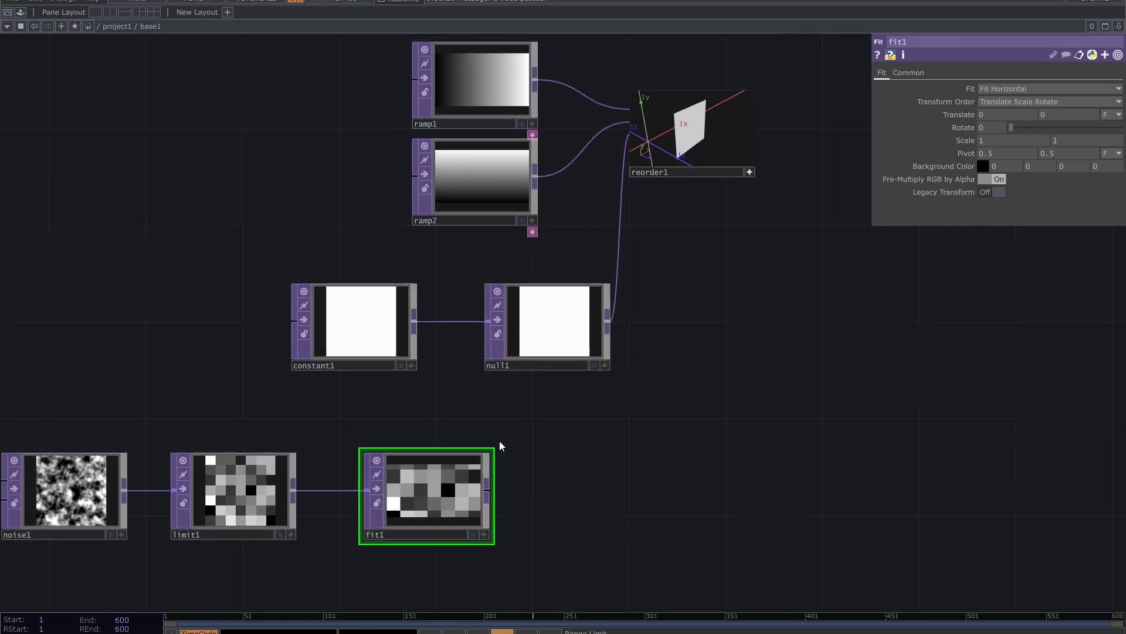
left_click(377, 334)
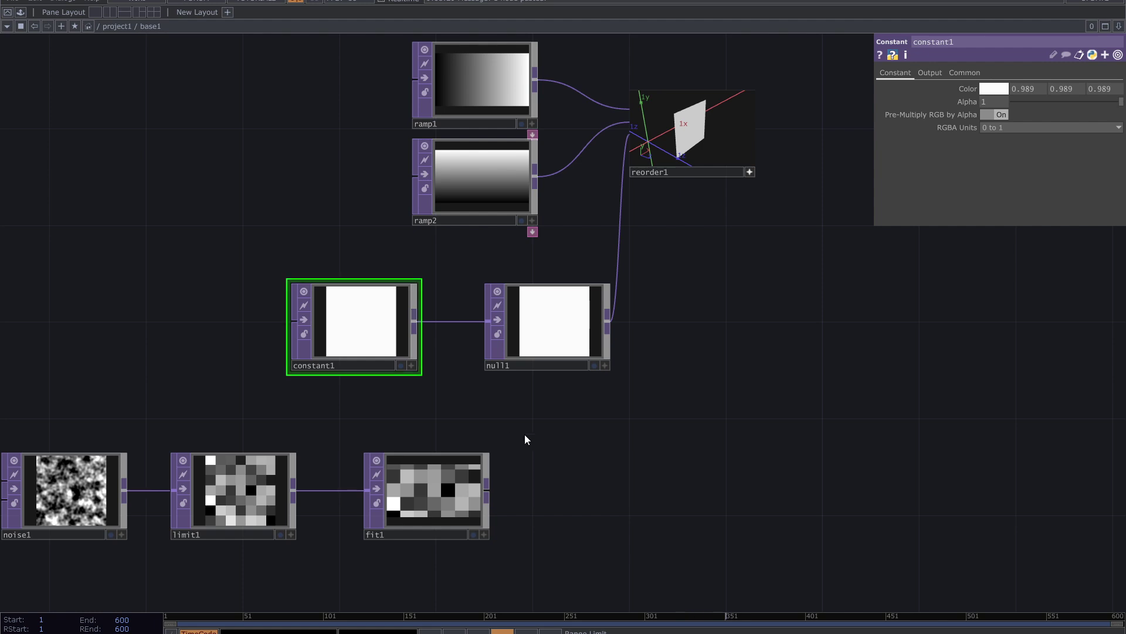
key("Delete")
left_click_drag(486, 490, 487, 333)
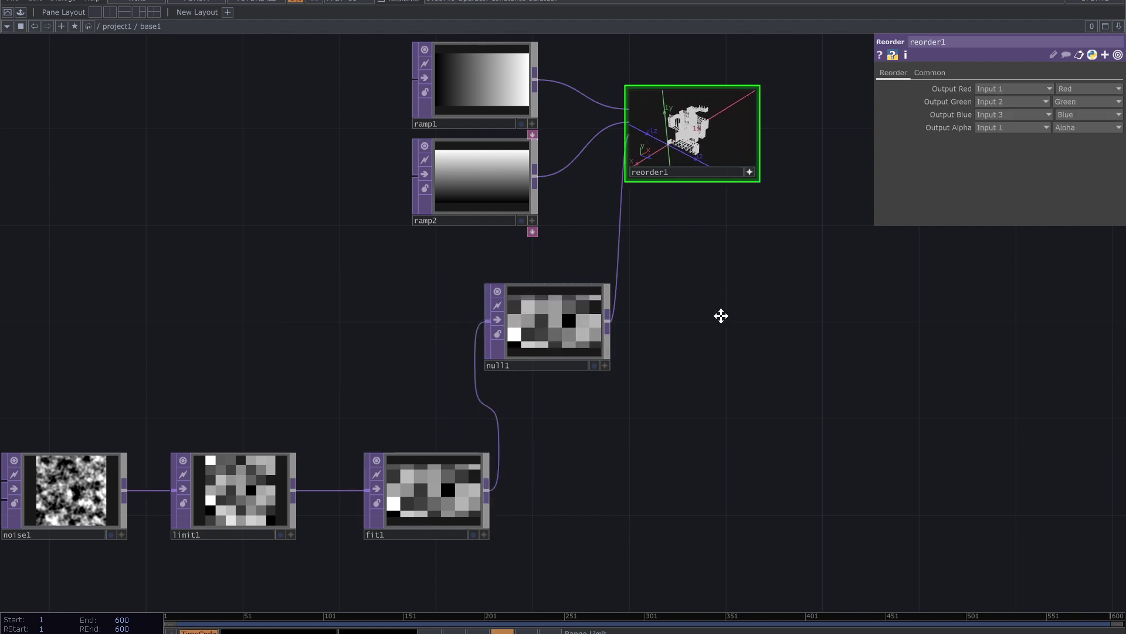
Step: Examine the Reorder's output in its active viewer from several angles, both as 3D points and as a flat image
left_click_drag(722, 314, 654, 433)
scroll(653, 429, "up", 6)
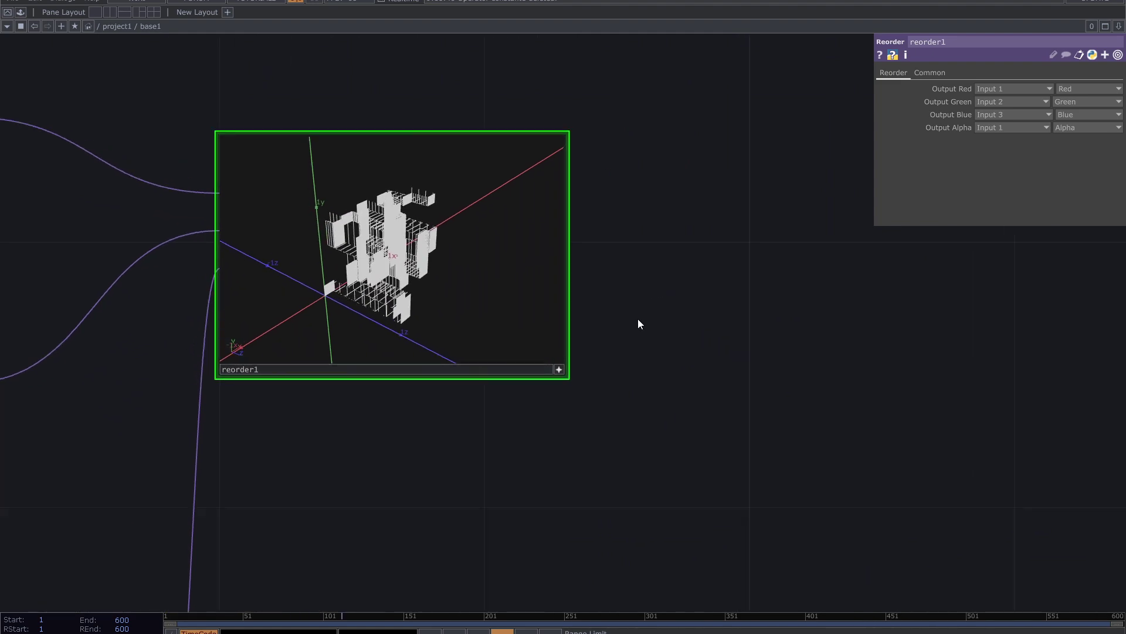
left_click_drag(620, 316, 779, 401)
left_click_drag(527, 371, 428, 387)
left_click(689, 476)
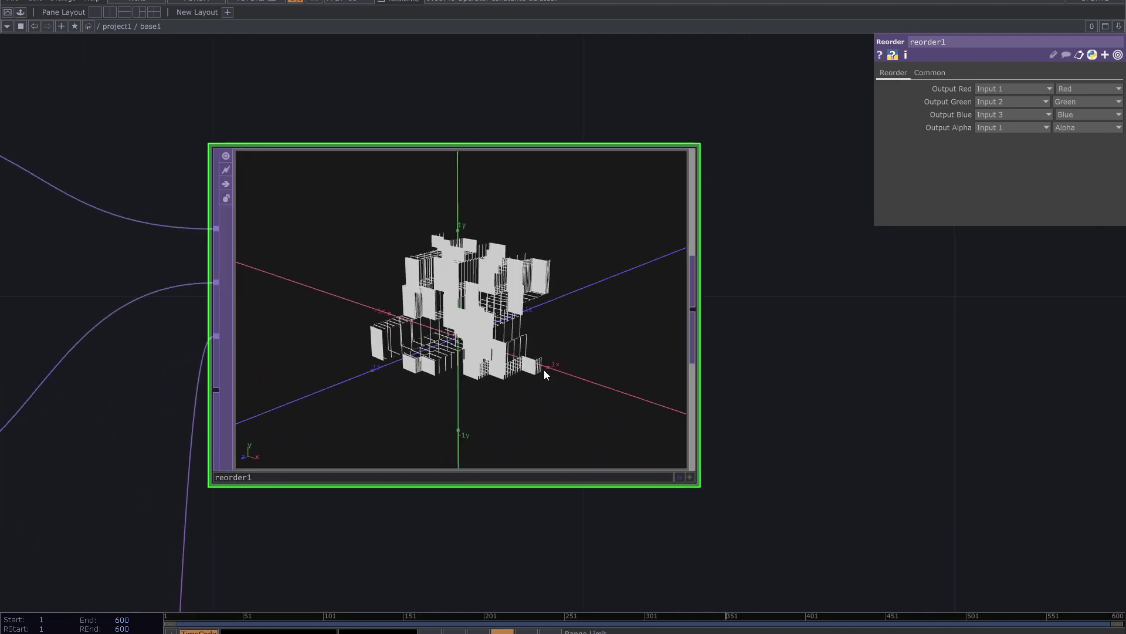
left_click(689, 477)
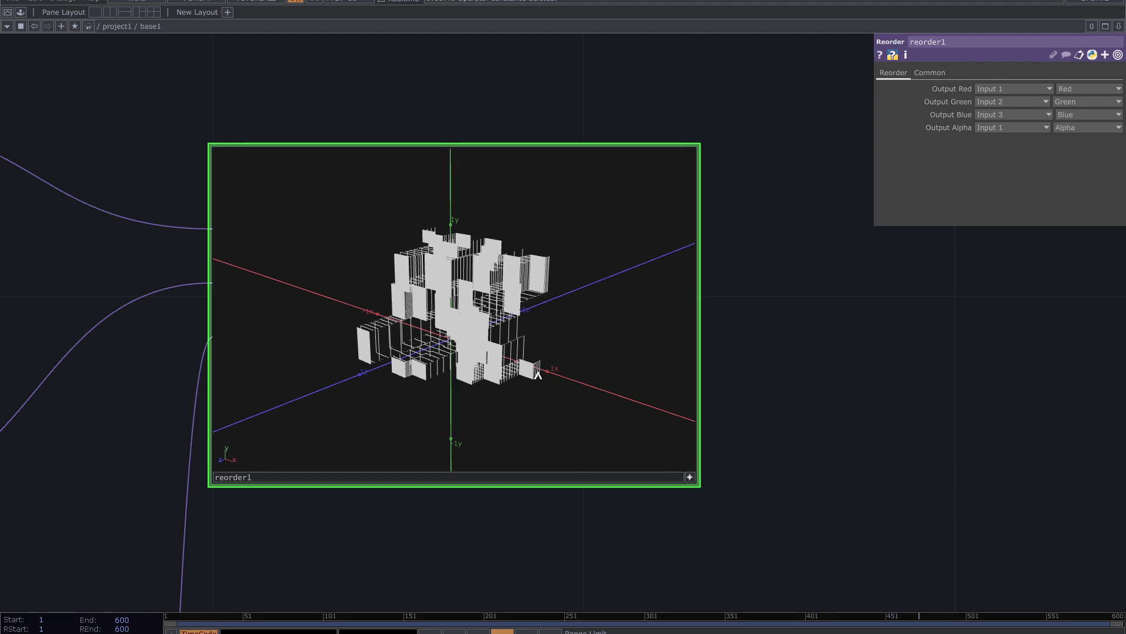
scroll(739, 327, "down", 3)
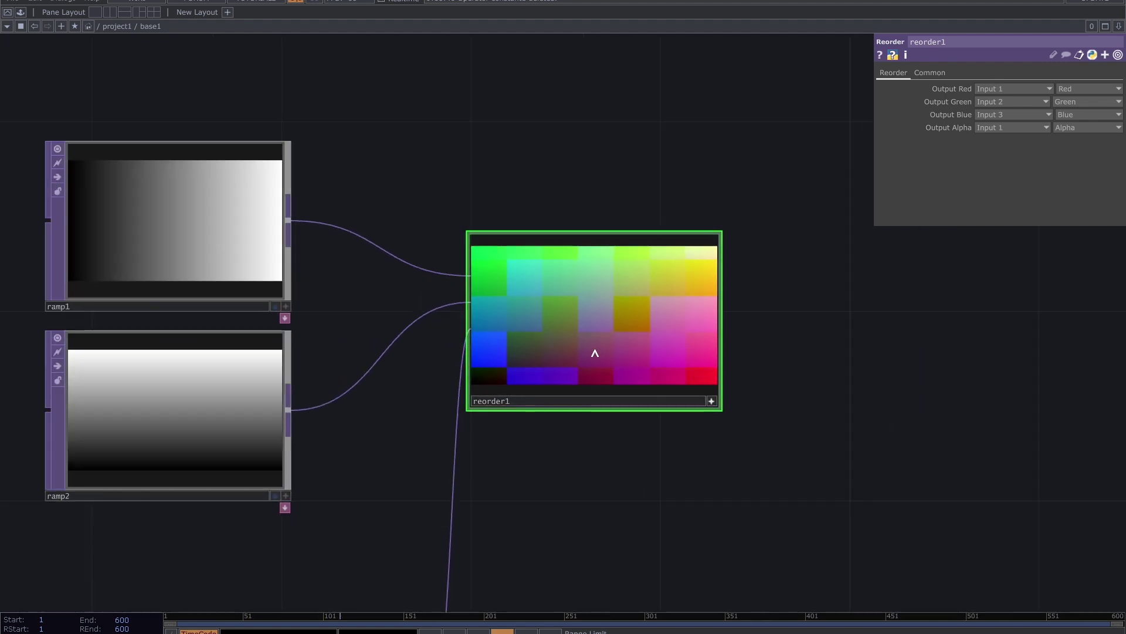
key("p")
left_click_drag(613, 331, 689, 352)
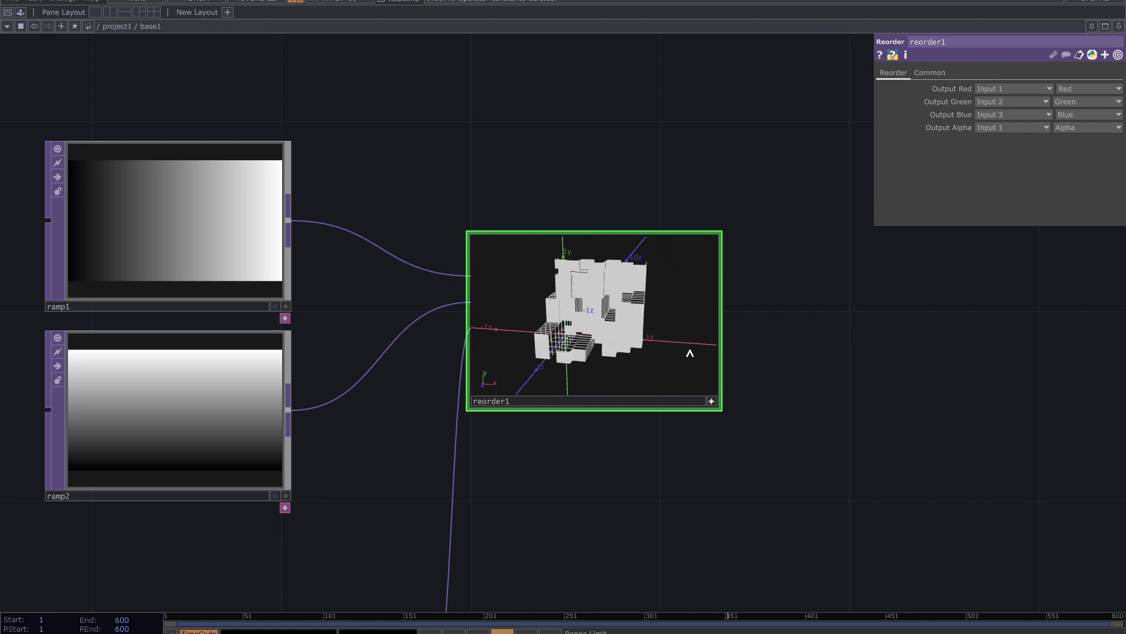
left_click(711, 401)
Step: Move the Noise, Limit and Fit nodes into one row with the Null below the ramps
scroll(802, 361, "down", 10)
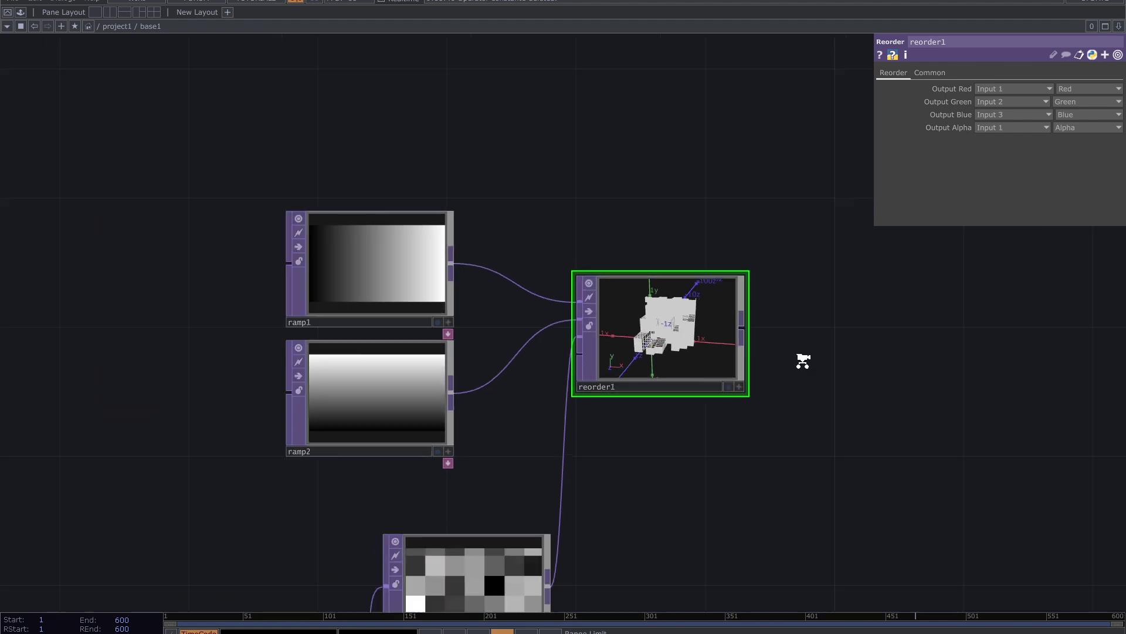
left_click_drag(555, 559, 267, 361)
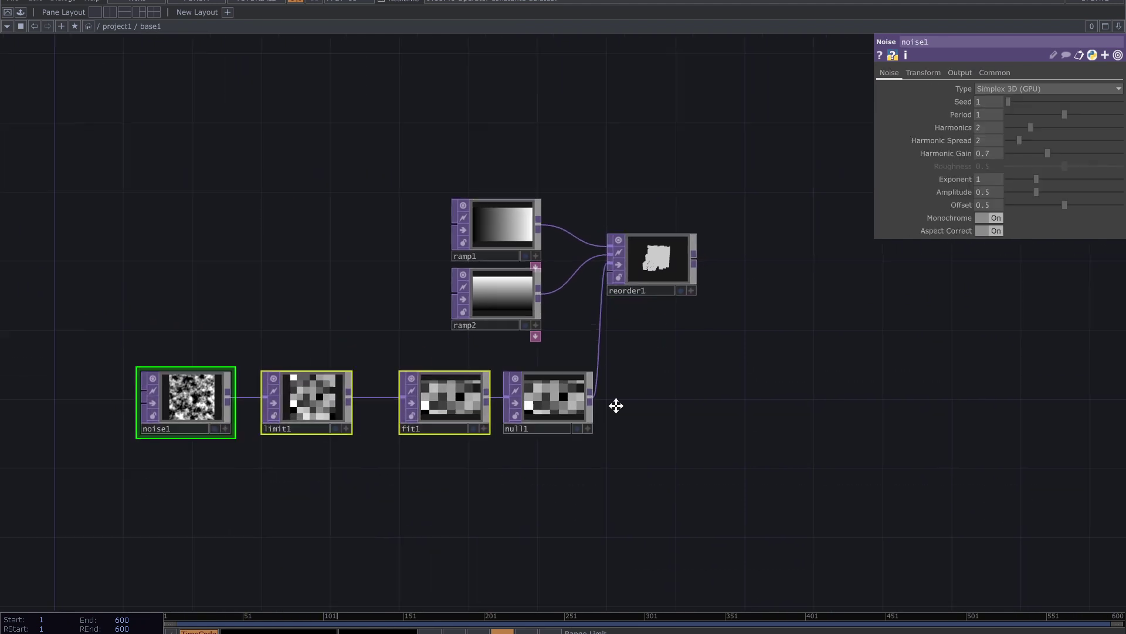
Step: Add a Math TOP fed by the Reorder's output and place it beside the Reorder
scroll(582, 307, "up", 5)
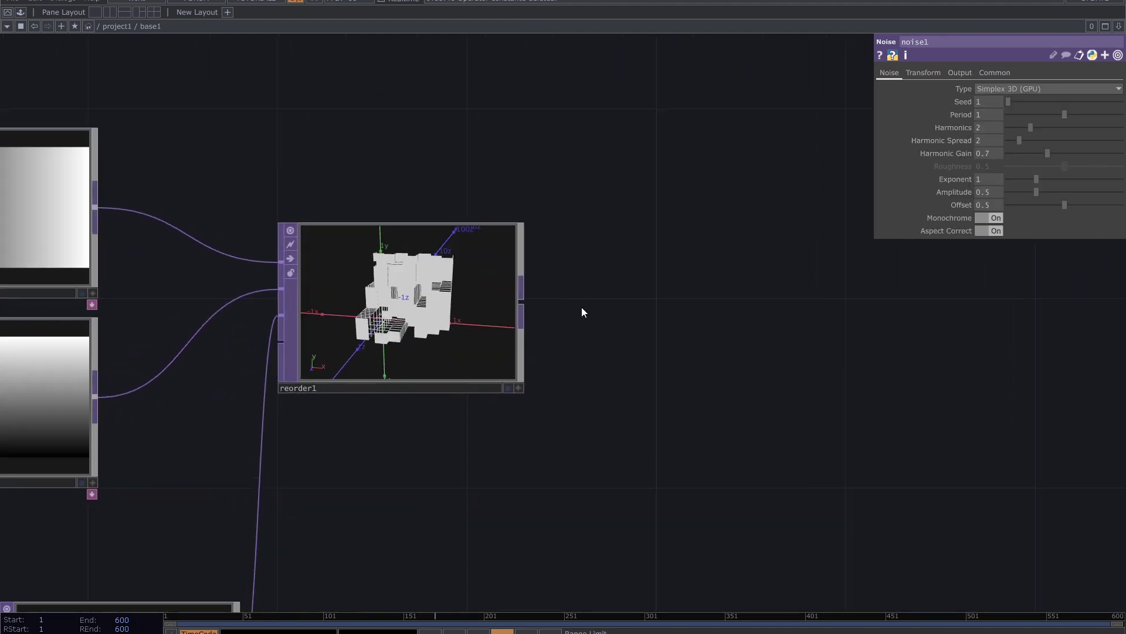
right_click(515, 305)
type("m")
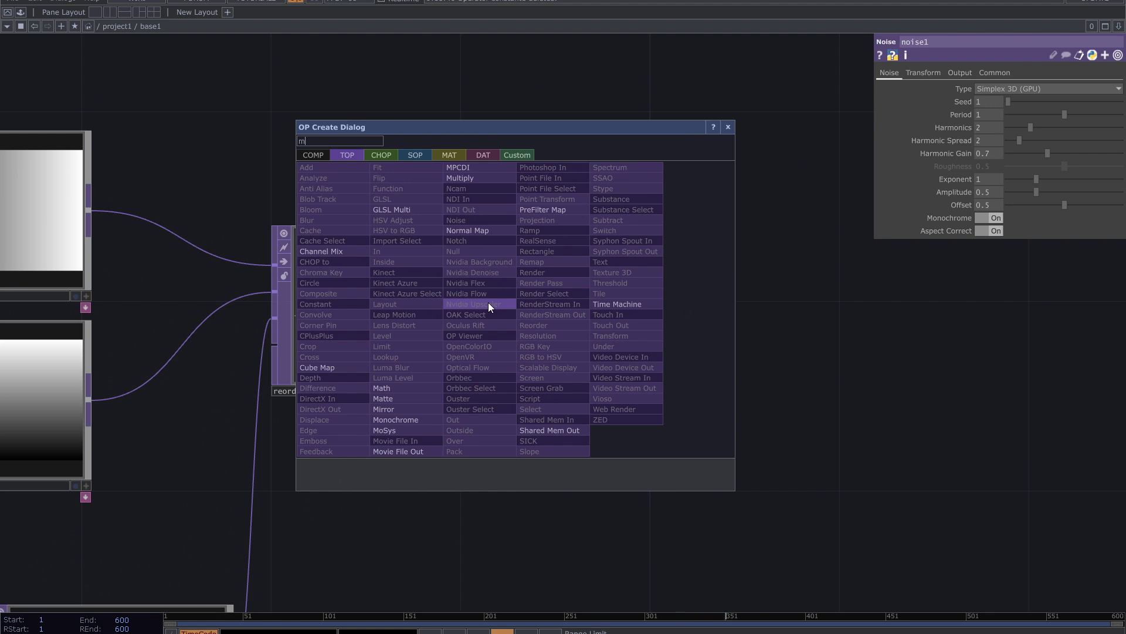
type("a")
left_click(398, 389)
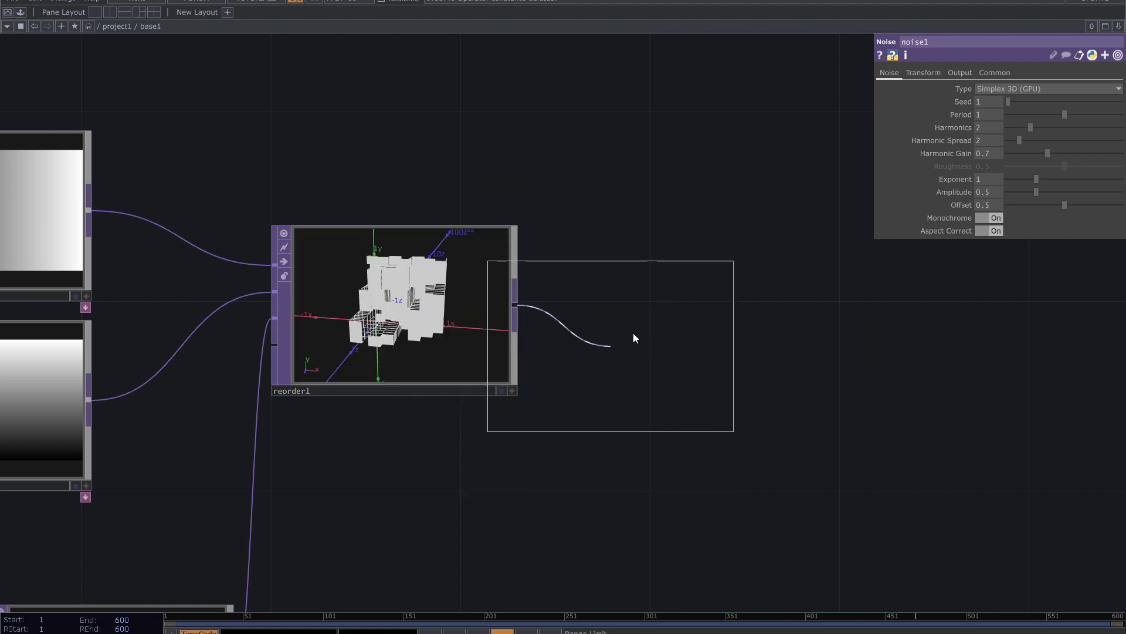
left_click(672, 303)
left_click_drag(729, 433, 670, 465)
Step: Show the Math's output as 3D points in its viewer, turn off the Reorder's viewer, and orbit the points
left_click(663, 434)
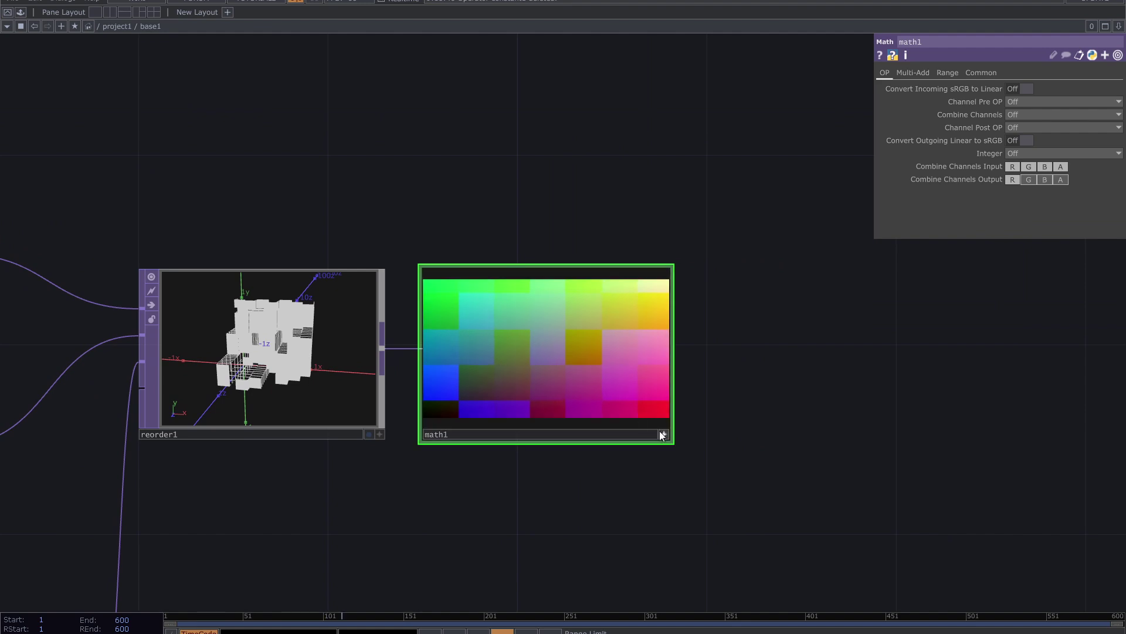
key("p")
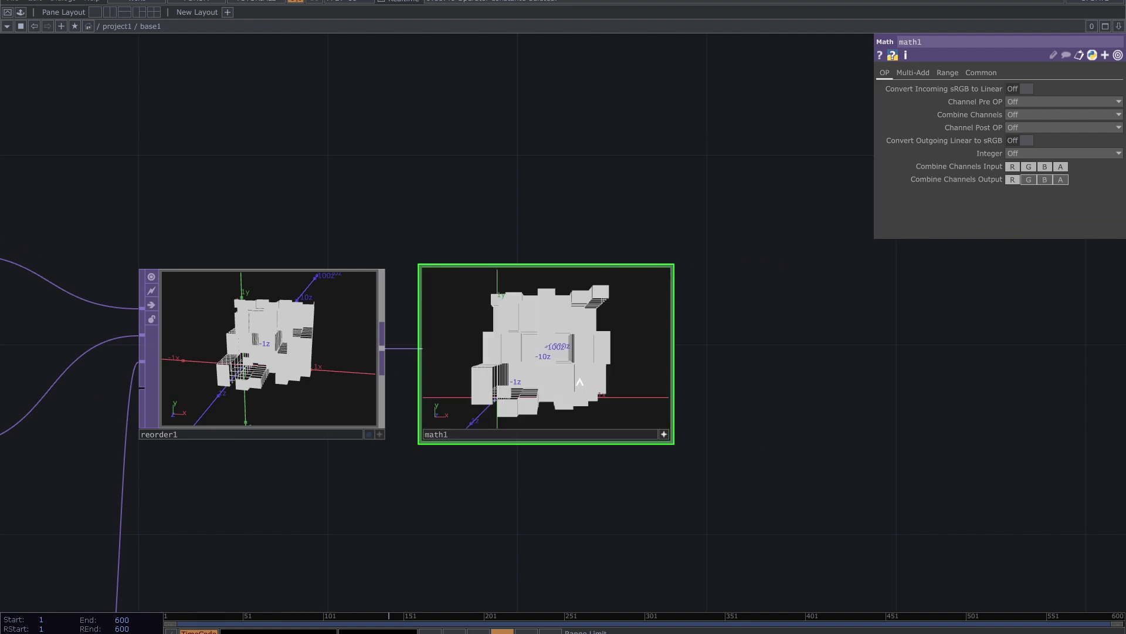
left_click(156, 276)
left_click_drag(688, 330, 653, 325)
scroll(663, 363, "up", 3)
left_click_drag(495, 358, 474, 359)
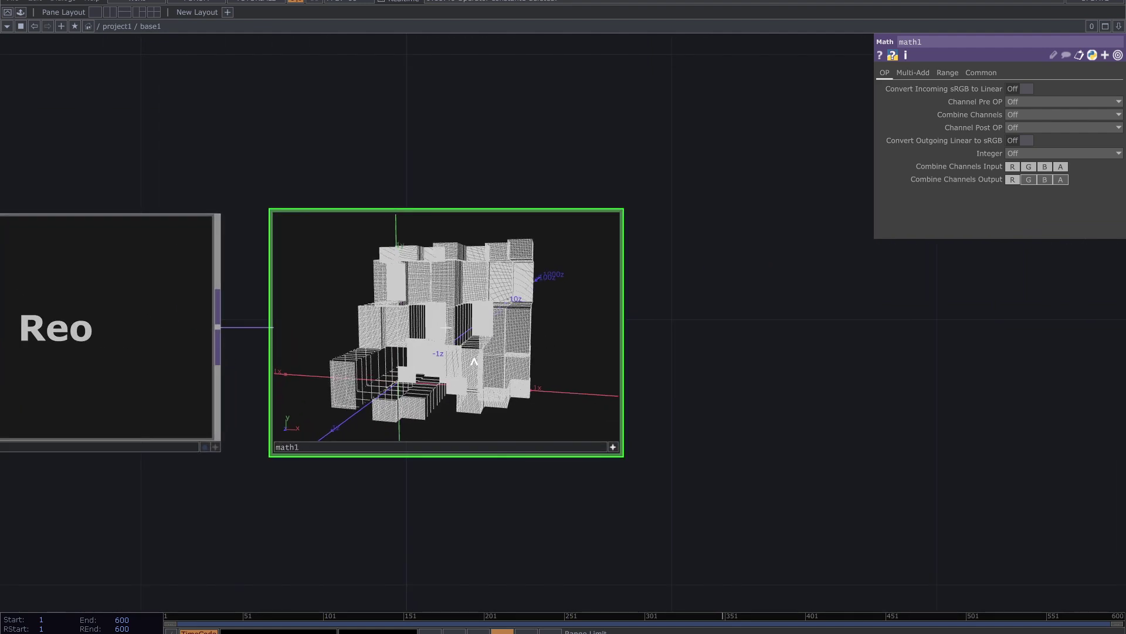
left_click(613, 447)
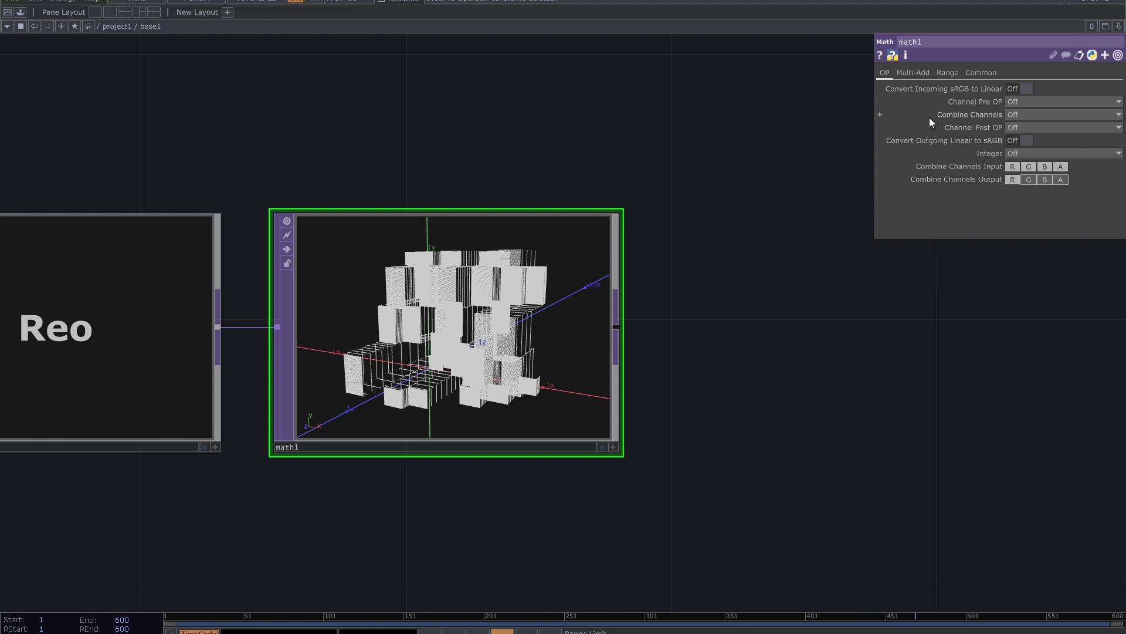
Step: Try different upper To Range B values on the Math, raising it to 1.7 and lowering it to 0.9
left_click(949, 73)
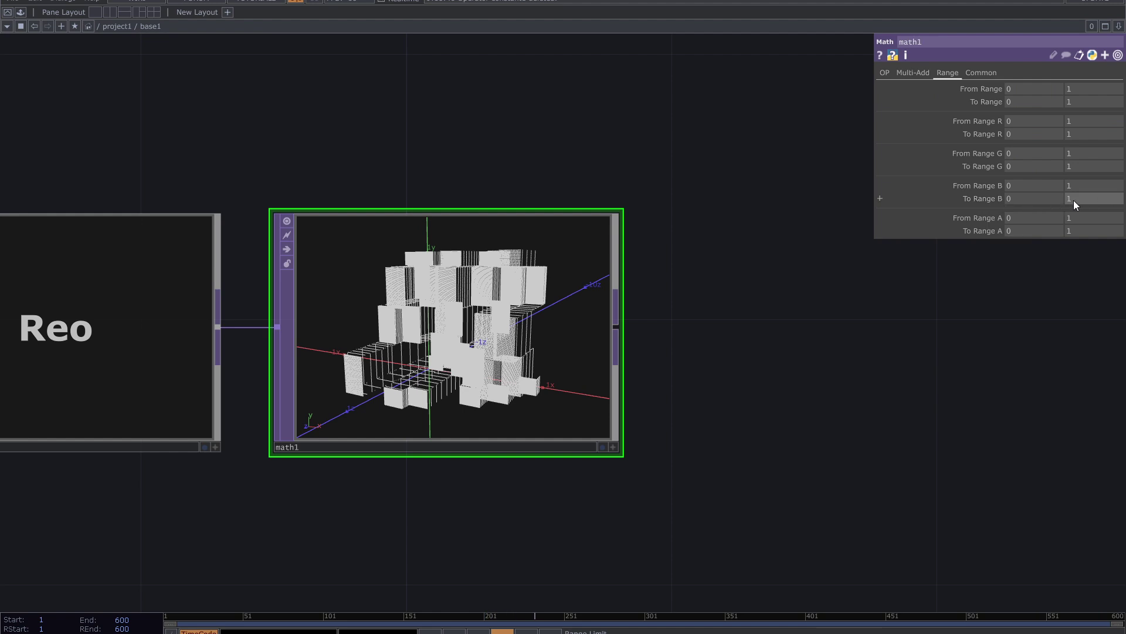
middle_click_drag(1073, 199, 1050, 186)
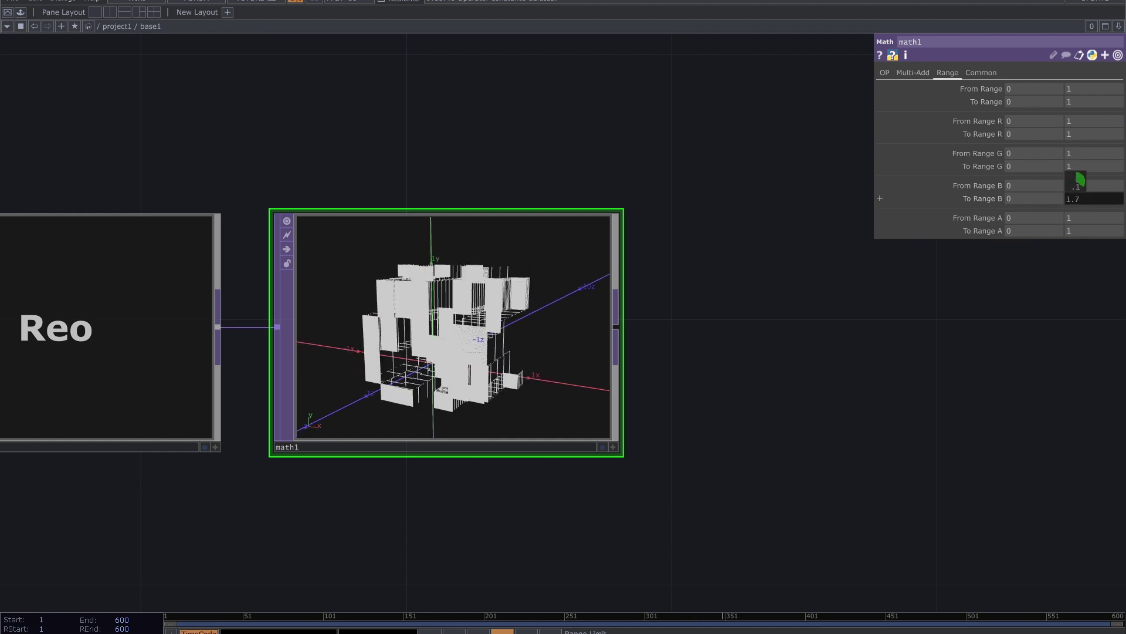
left_click_drag(1076, 186, 1085, 186)
Step: Orbit the Math's points, then set the upper To Range B to 0.4 and the upper To Range R to 0.9
left_click(614, 447)
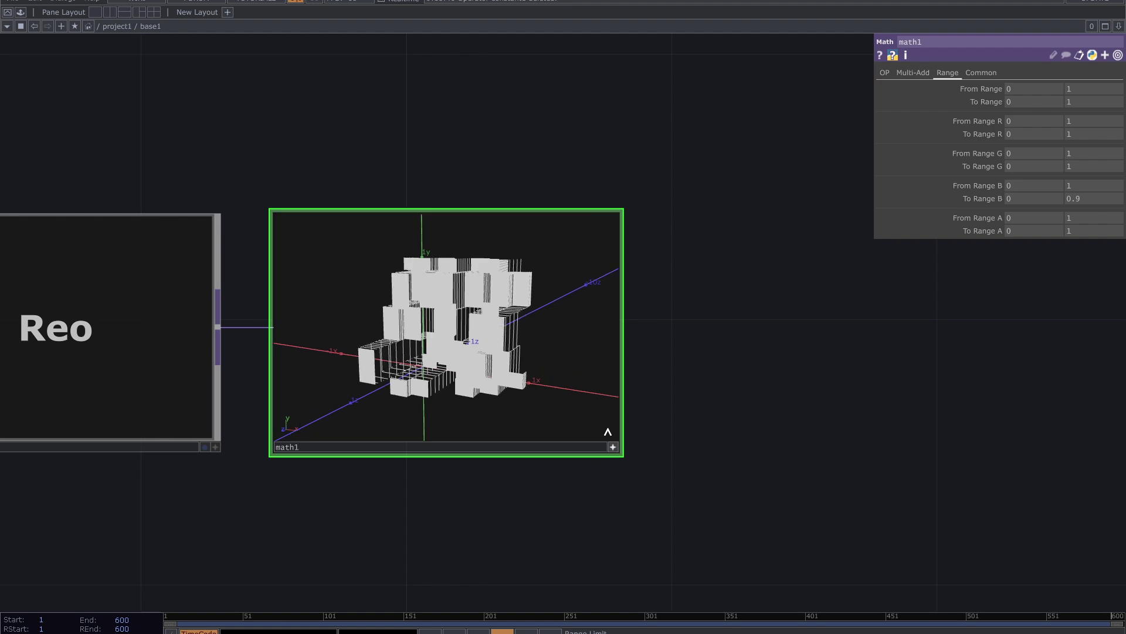
left_click_drag(586, 334, 494, 358)
middle_click_drag(1080, 199, 1074, 130)
scroll(739, 375, "down", 6)
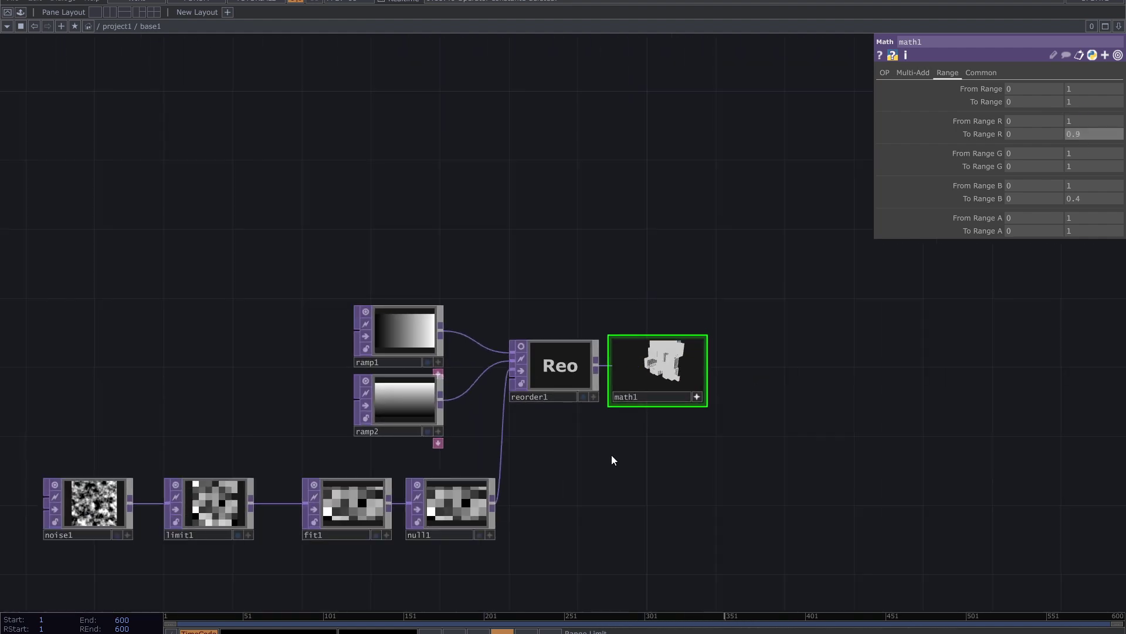
scroll(669, 411, "down", 2)
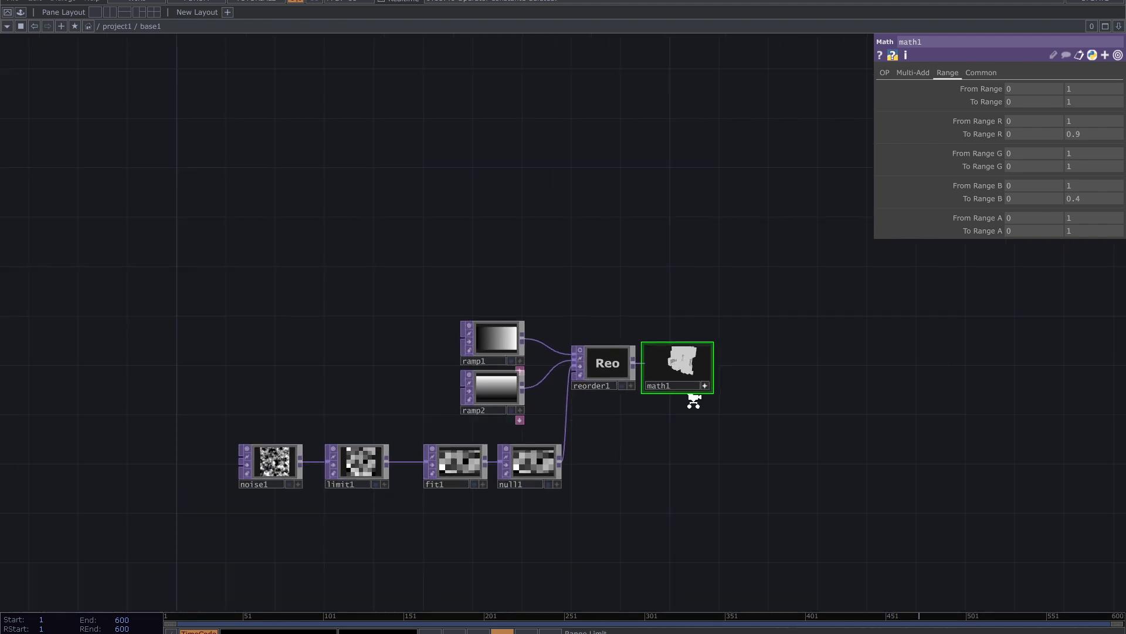
Step: Raise the Math's upper To Range R to 1.2 while watching the points stretch along X
scroll(698, 400, "up", 8)
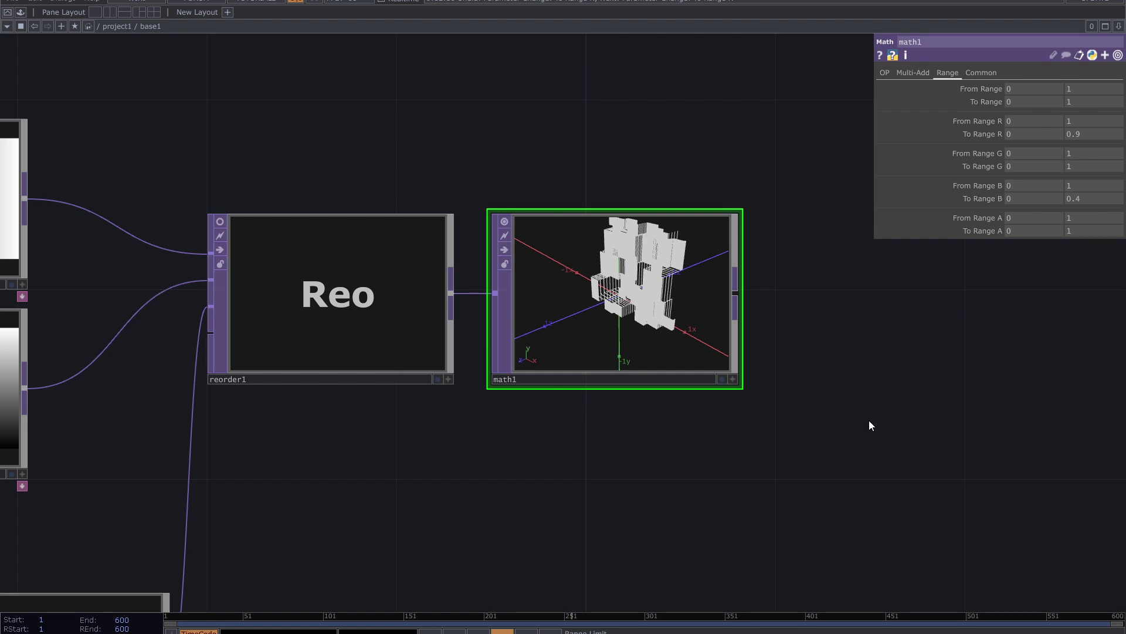
scroll(704, 311, "up", 5)
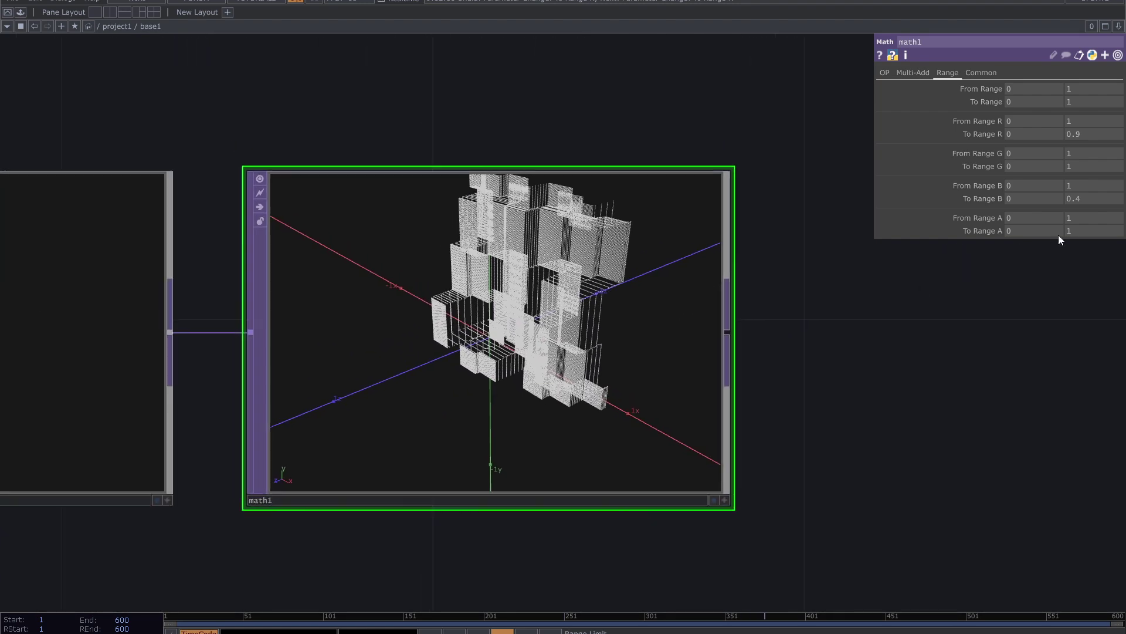
middle_click_drag(1078, 136, 1080, 111)
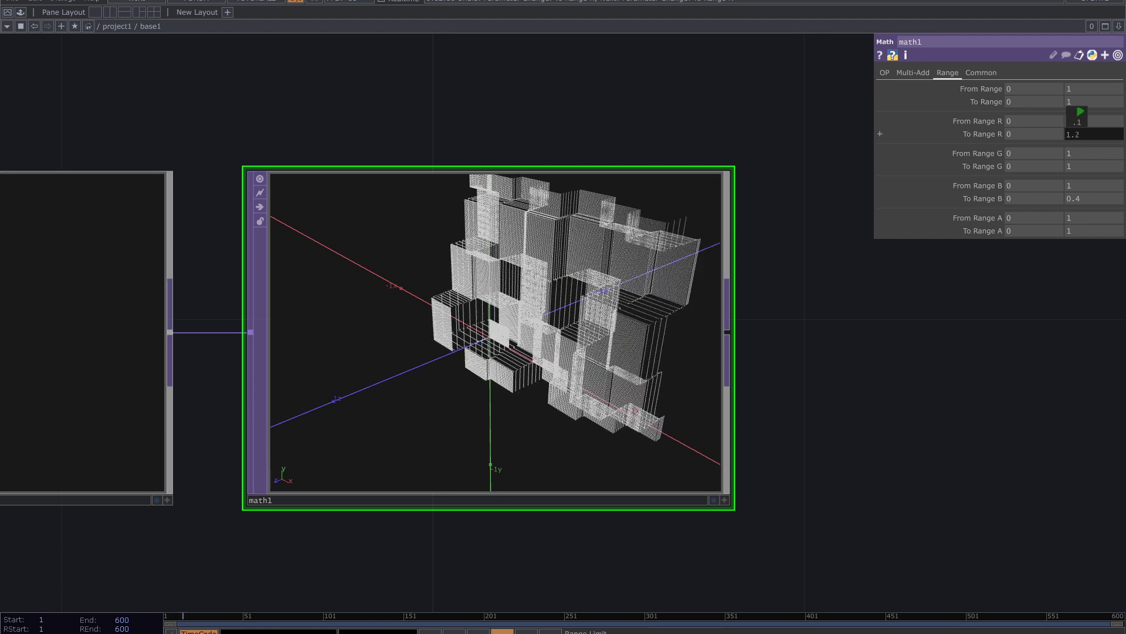
Step: Set the Math's pixel format to Use Input
left_click(976, 73)
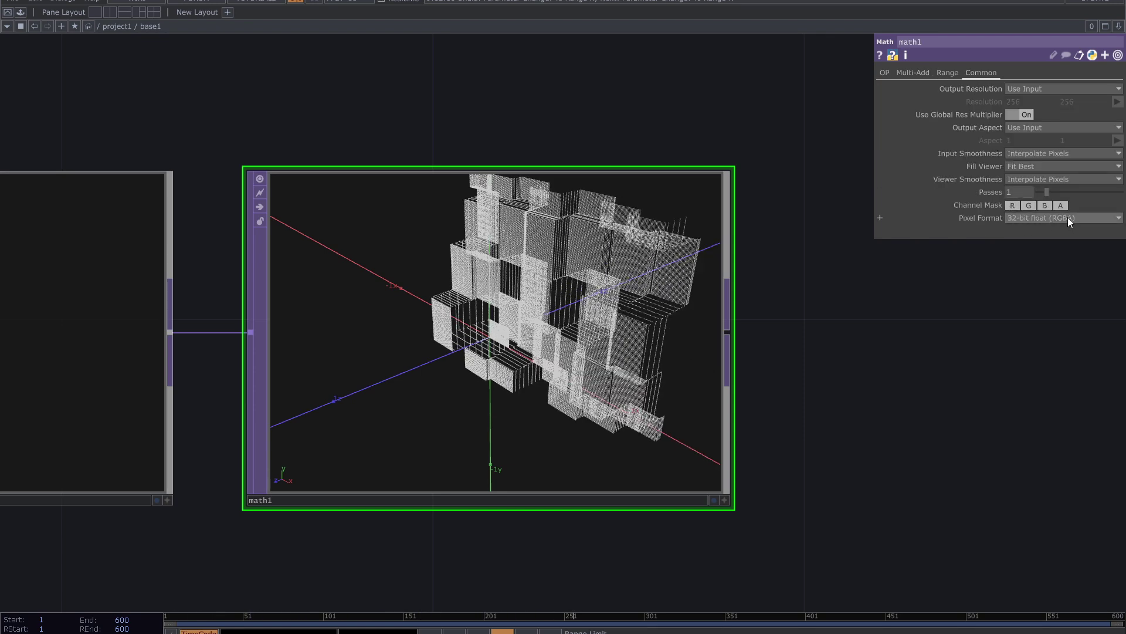
scroll(704, 346, "down", 5)
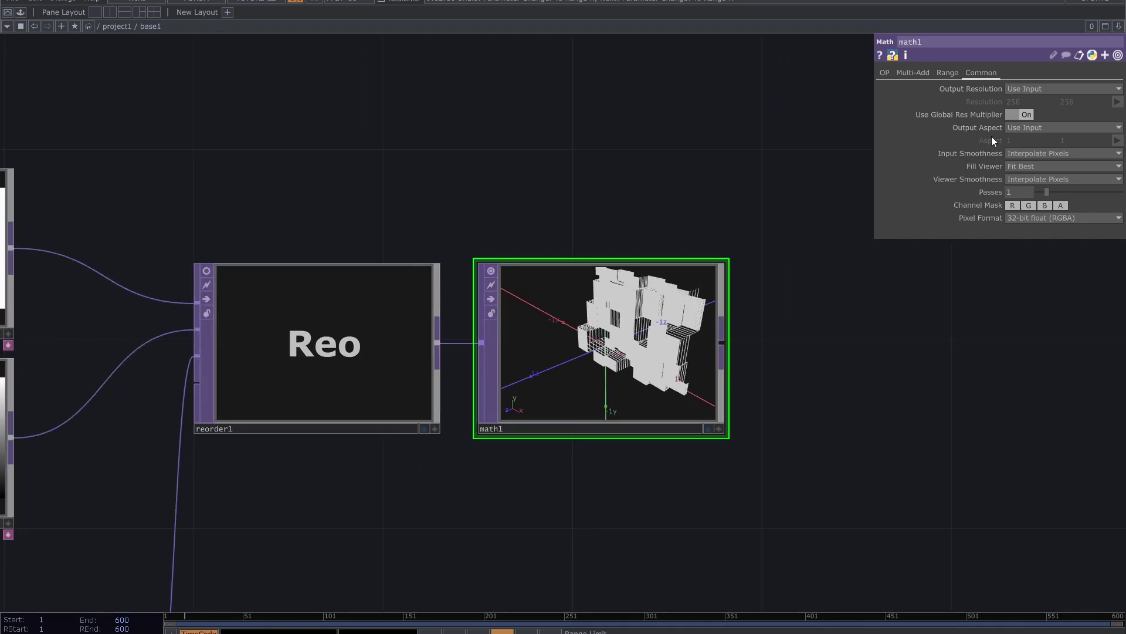
left_click(1021, 222)
left_click(1022, 230)
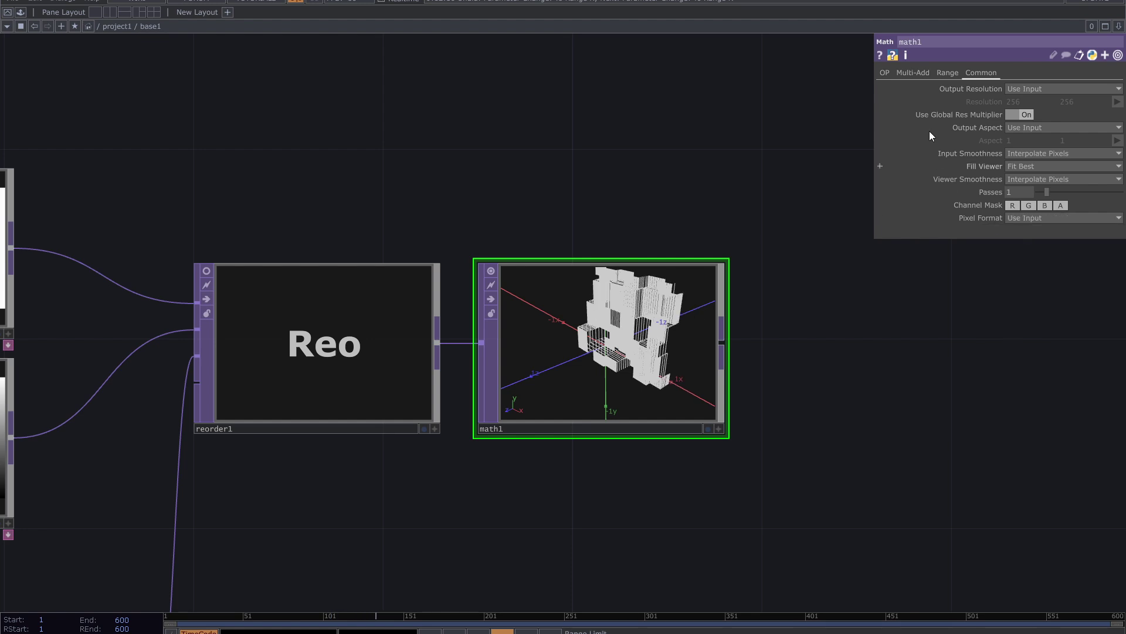
Step: Raise the Math's upper To Range R further and set its upper To Range B to 1.4
left_click(946, 73)
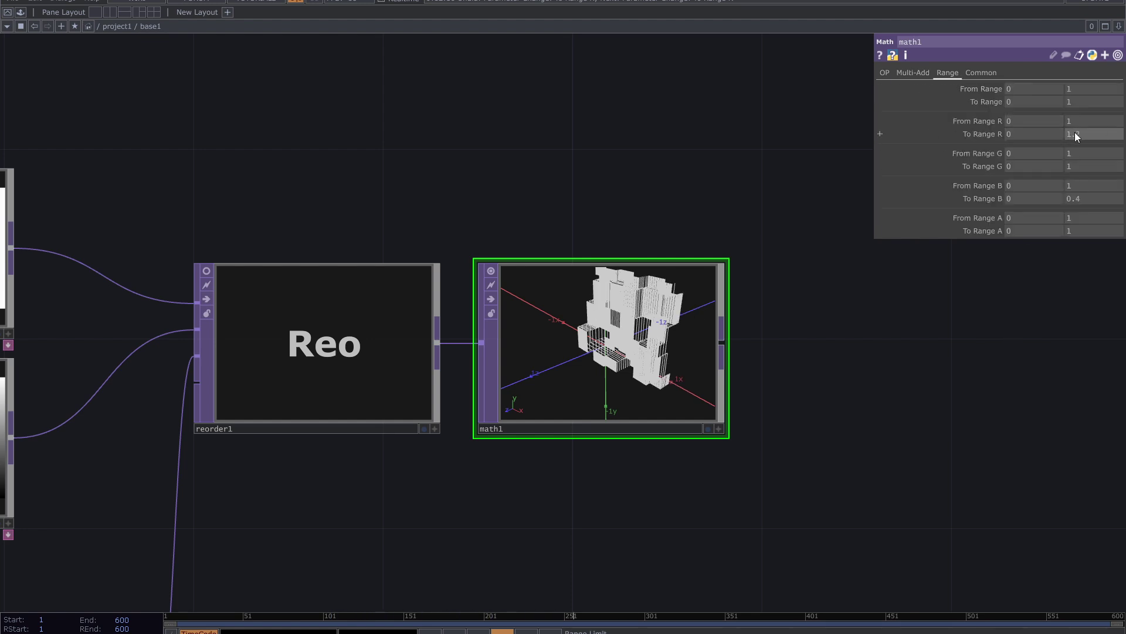
left_click_drag(1077, 134, 1115, 122)
middle_click_drag(597, 392, 702, 331)
middle_click_drag(1082, 135, 1083, 122)
middle_click_drag(1072, 201, 1084, 186)
Step: Set the Math's pixel format to 32-bit float (RGBA) and orbit its points to inspect the whole range
left_click(991, 75)
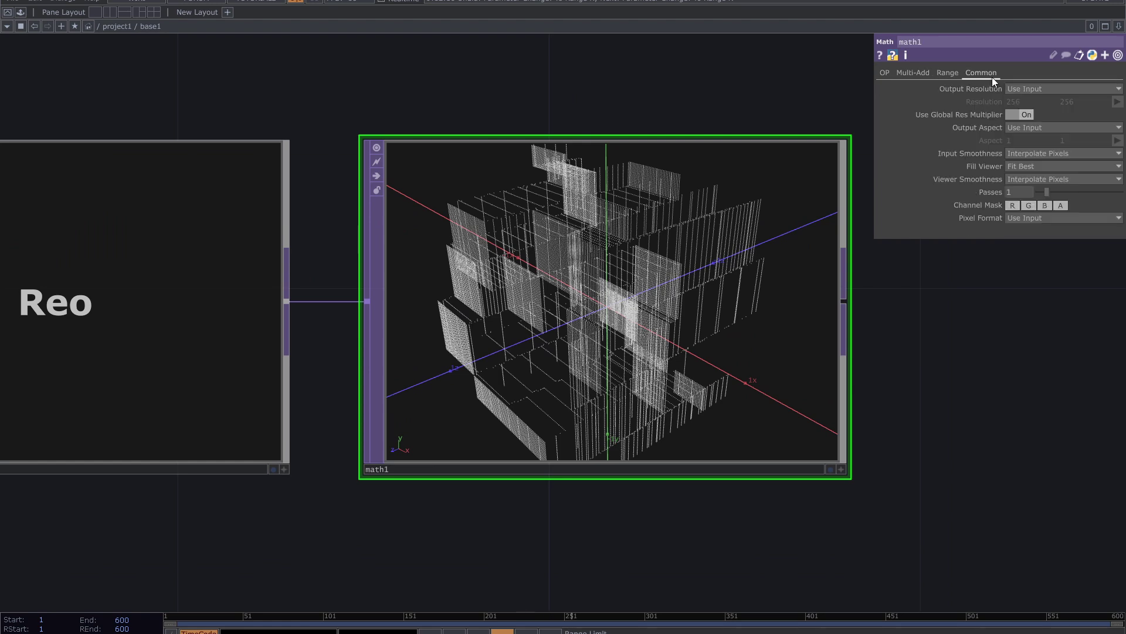
left_click(1024, 217)
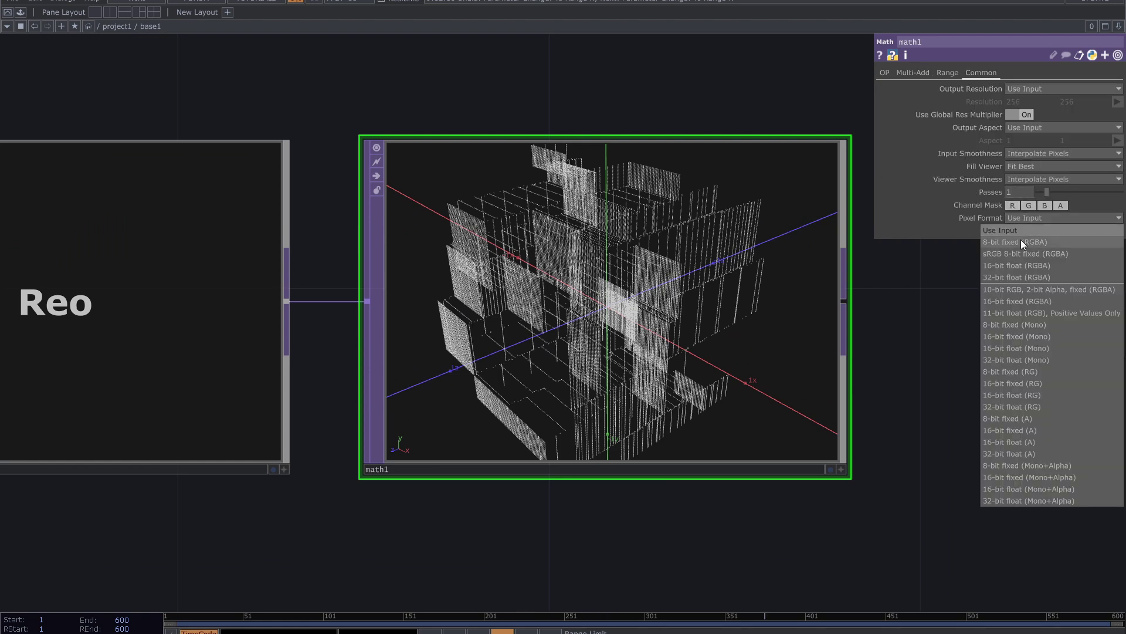
left_click(1051, 276)
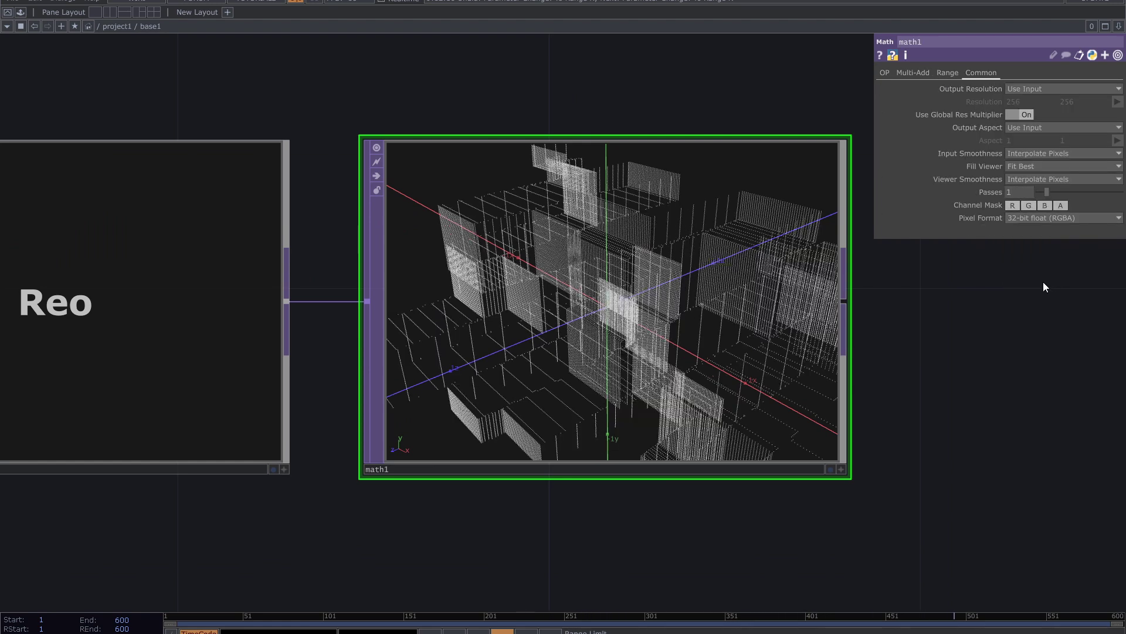
left_click(841, 469)
scroll(694, 340, "down", 6)
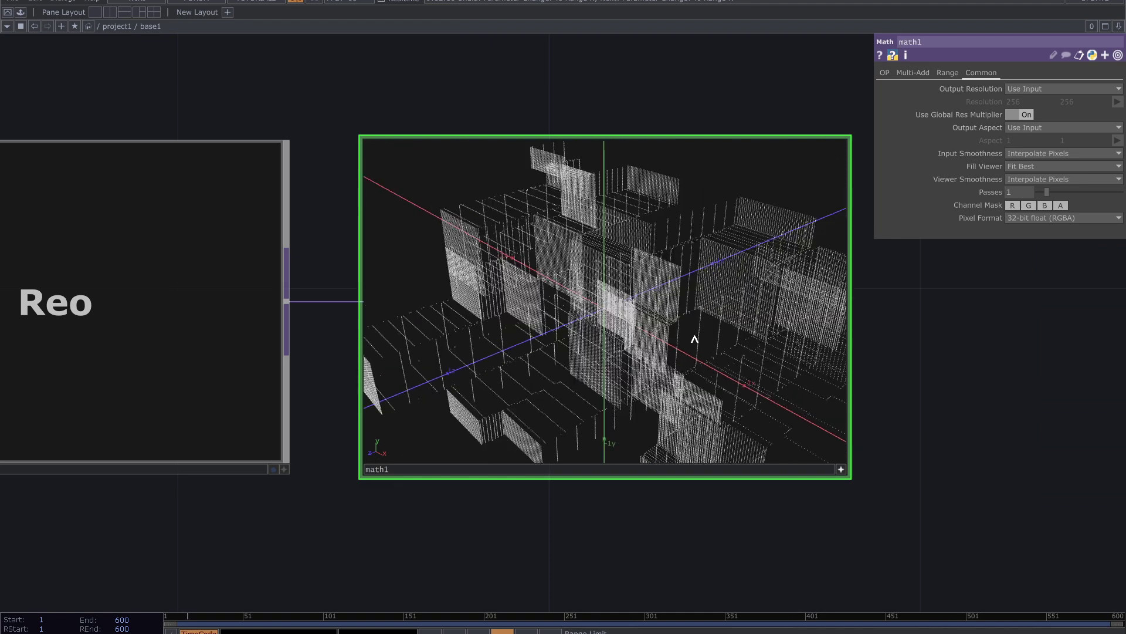
left_click_drag(684, 337, 896, 145)
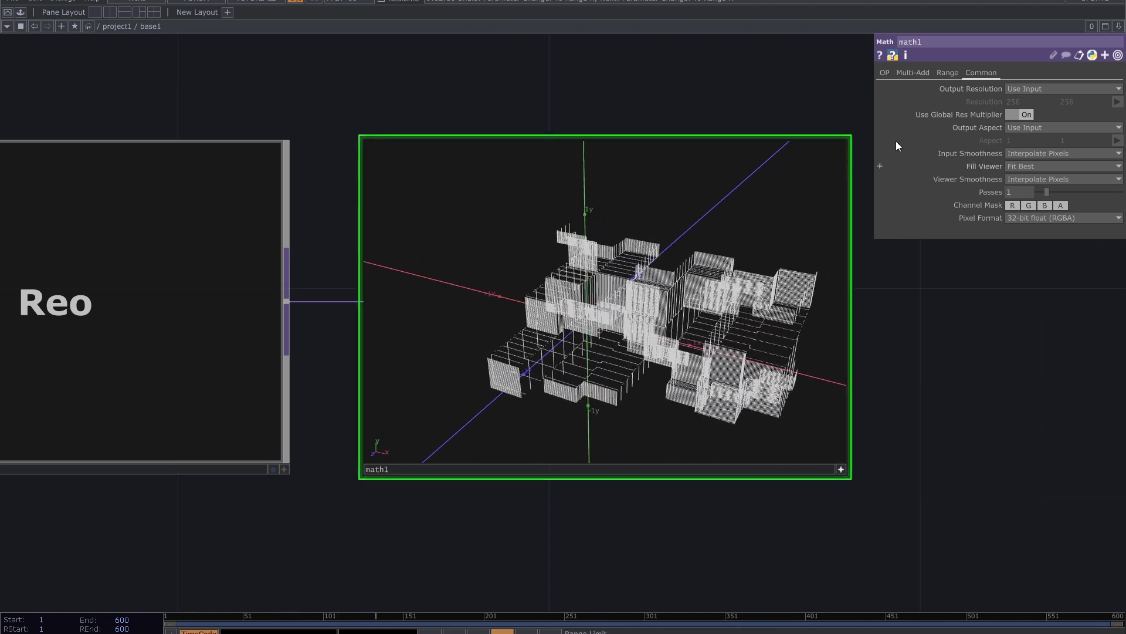
Step: Set the Math's upper To Range B to 1 and its upper To Range R to an expression giving 1.777778
left_click(946, 73)
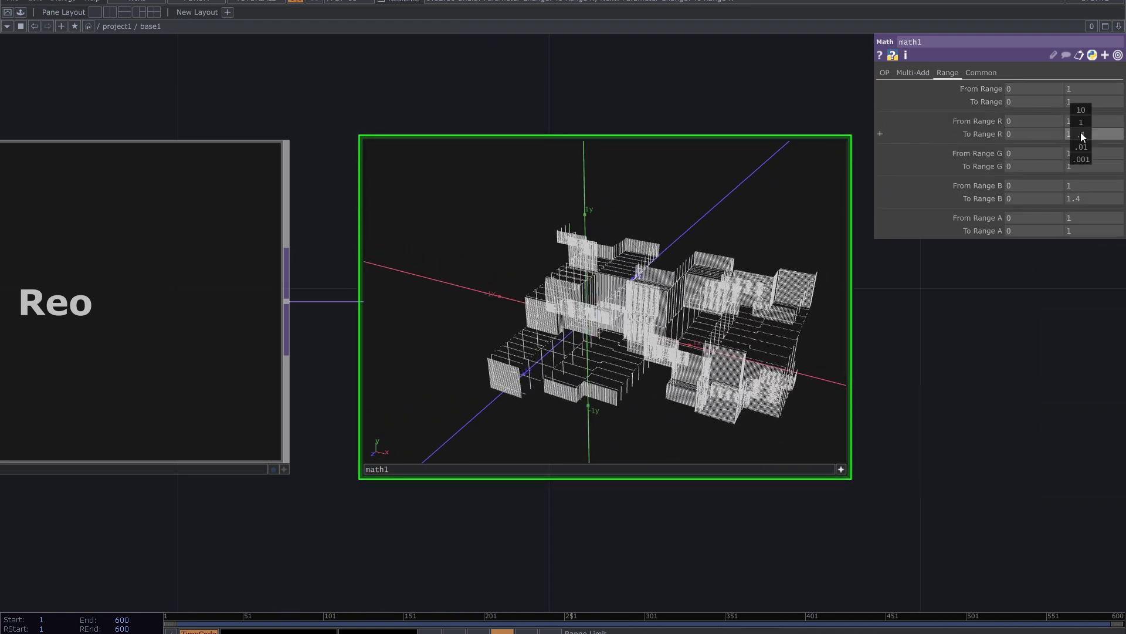
middle_click_drag(1081, 134, 1062, 134)
mouse_move(1082, 199)
middle_mouse_down()
mouse_move(1082, 180)
mouse_move(1082, 198)
middle_mouse_up()
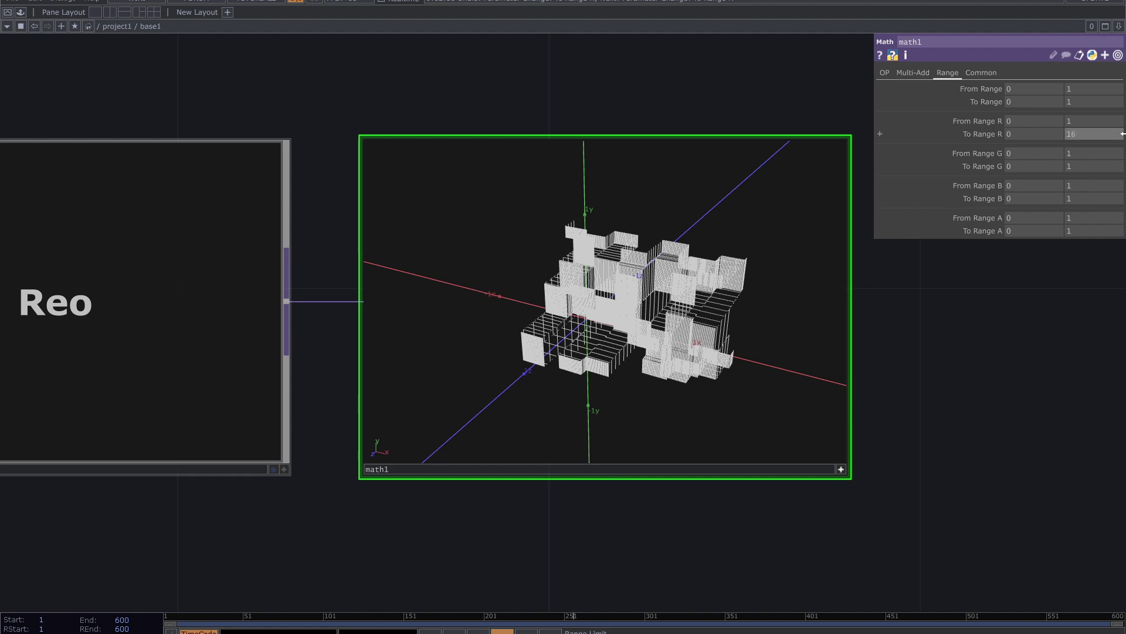
key("Return")
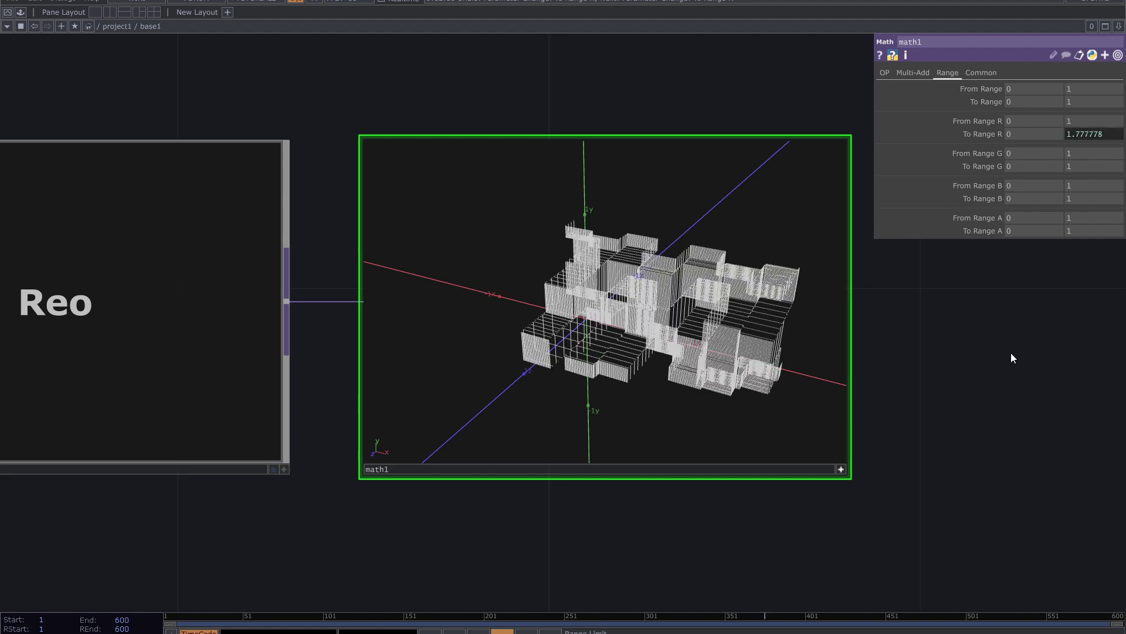
Step: Check the Math's points from another angle and switch its viewer back to the flat image
left_click_drag(712, 376, 614, 375)
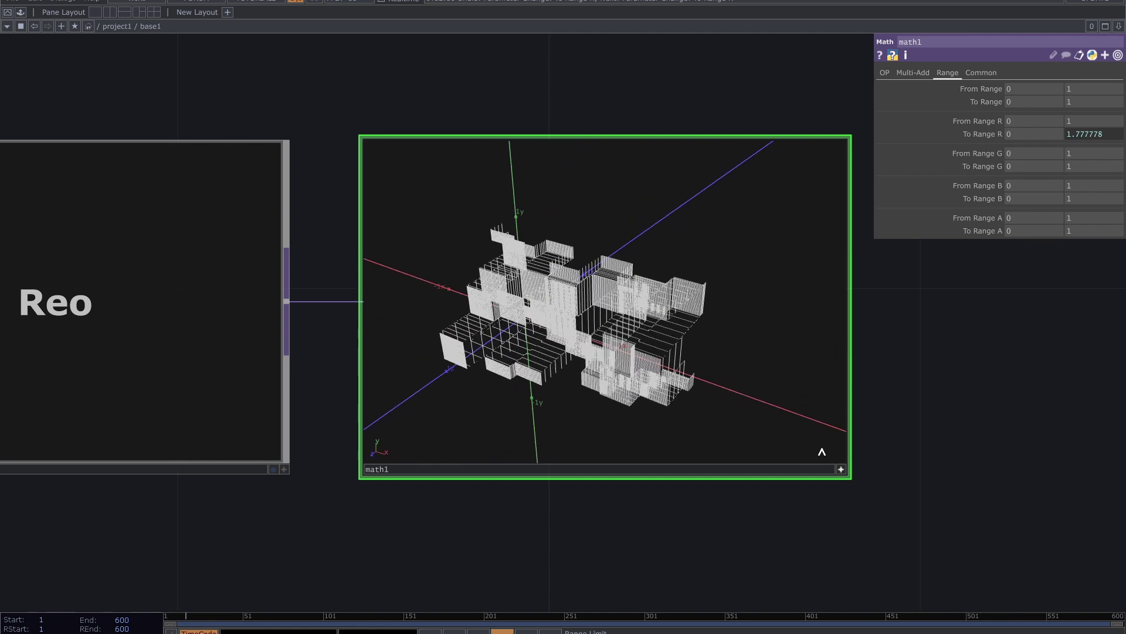
left_click(840, 469)
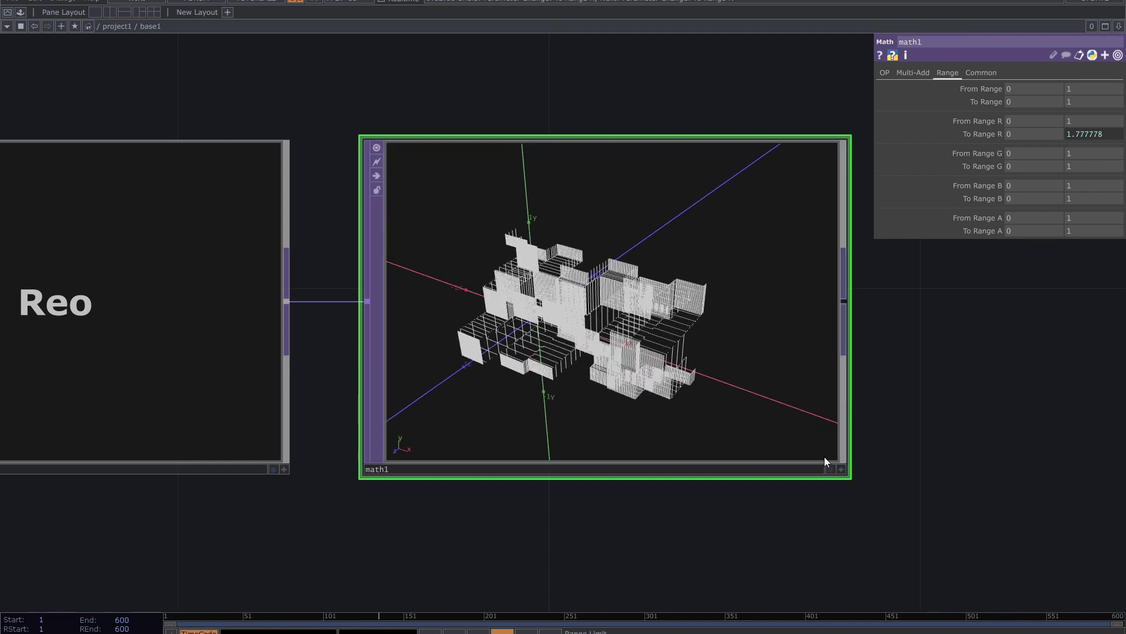
left_click(841, 469)
key("p")
left_click(843, 469)
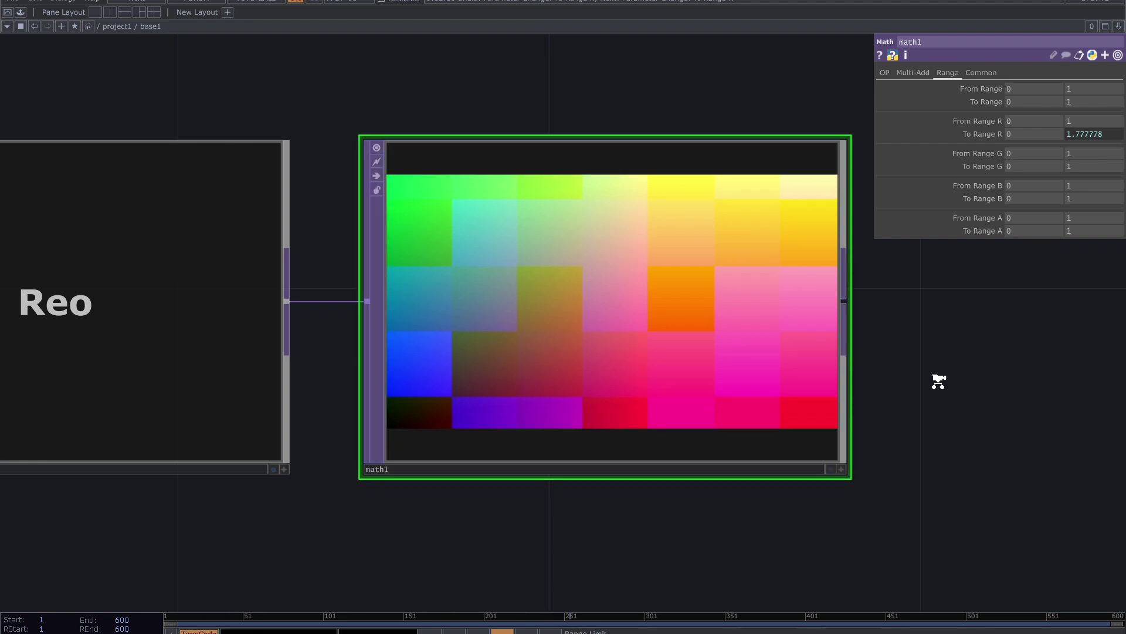
Step: Add a Null TOP fed by the Math's output, placed to the upper right of the Math
middle_click_drag(940, 383, 885, 379)
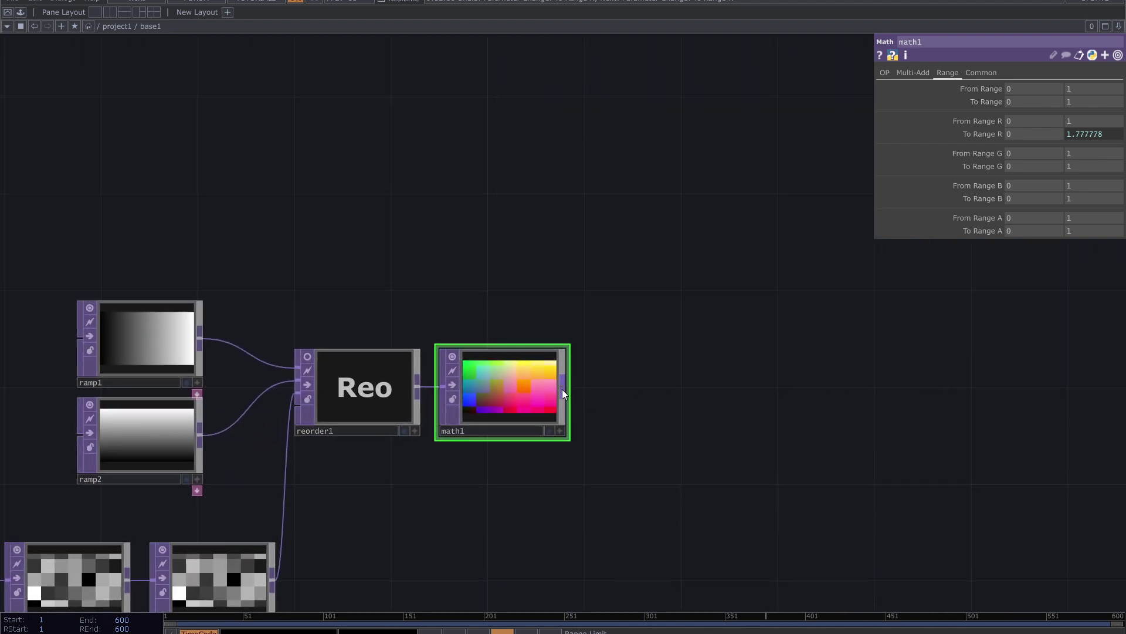
key("Tab")
type("n")
left_click(526, 334)
left_click(834, 257)
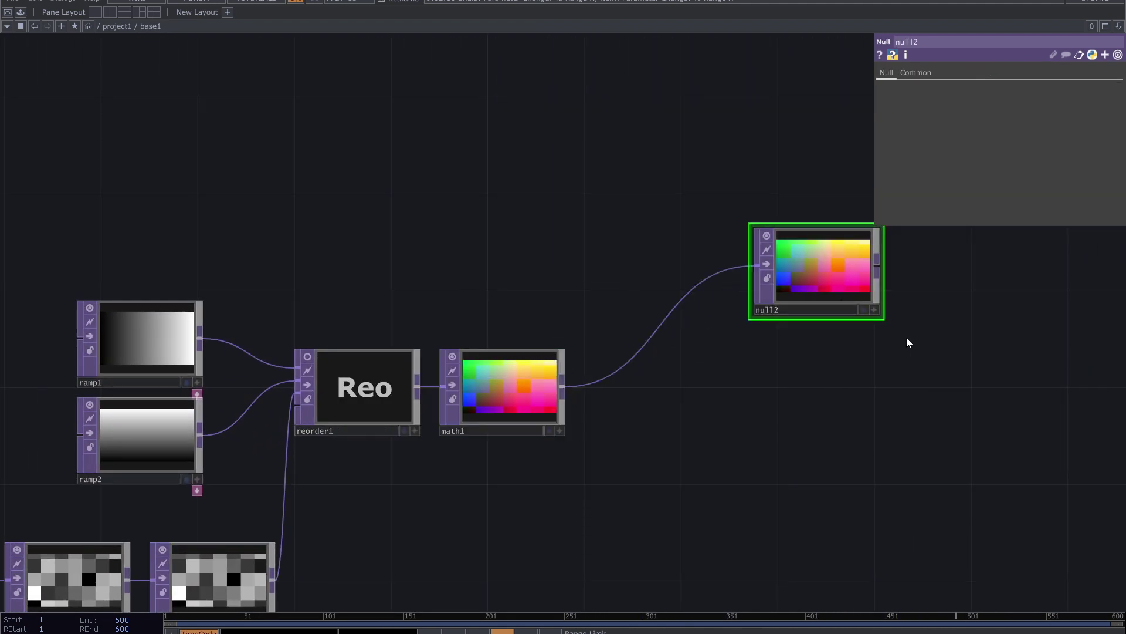
Step: Add a Box SOP above the Null TOP that follows the Math
left_click_drag(907, 340, 641, 399)
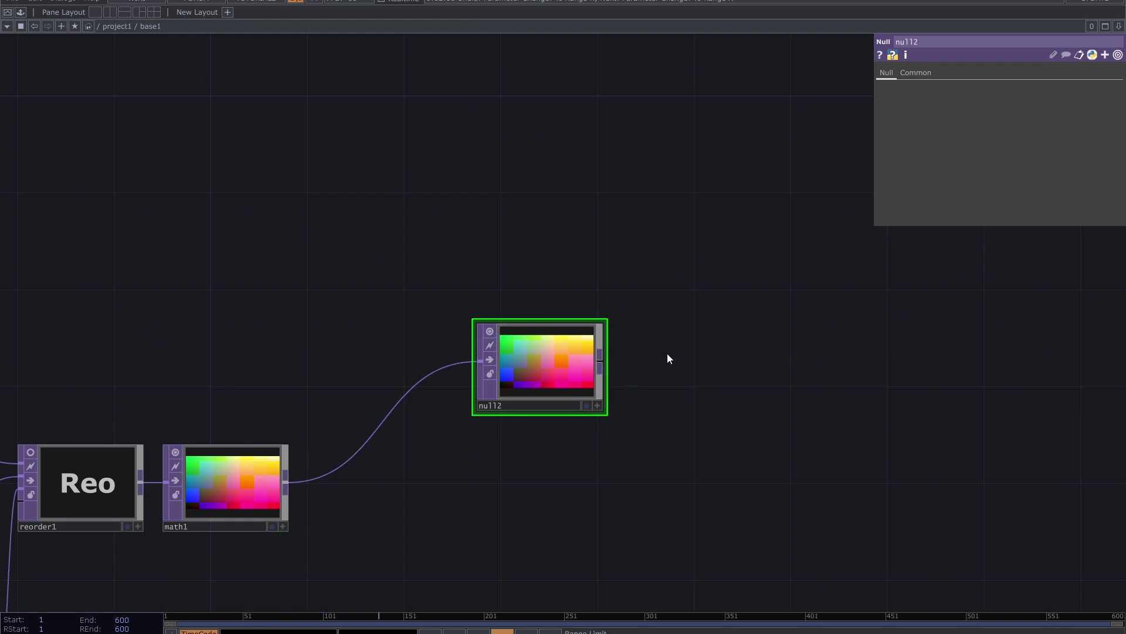
left_click_drag(667, 354, 578, 455)
left_click_drag(585, 180, 537, 230)
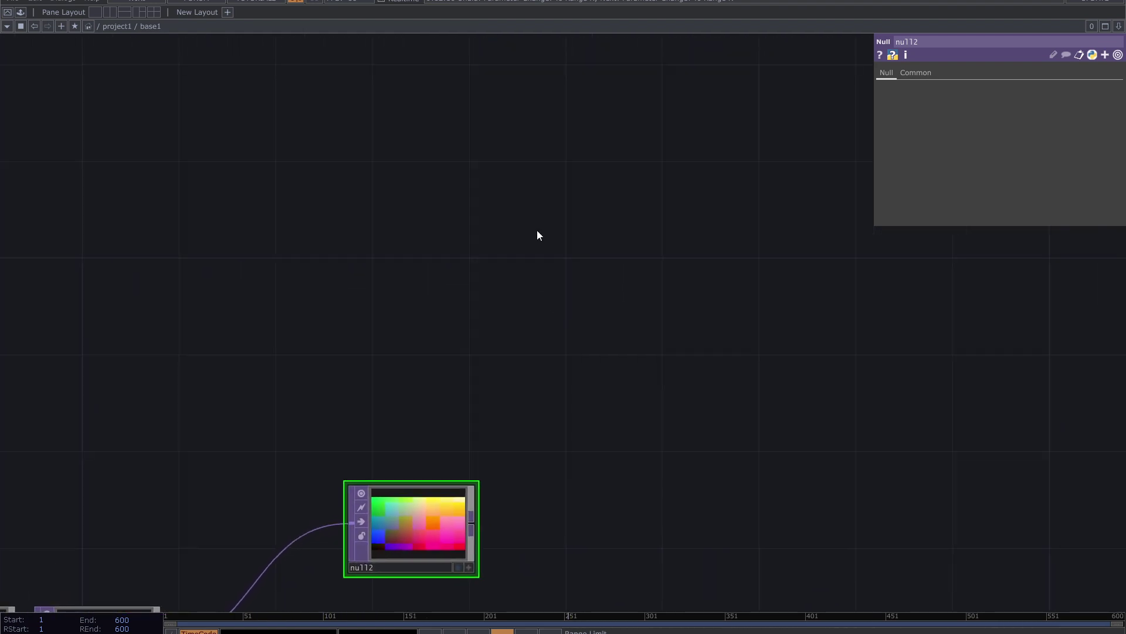
key("Tab")
type("b")
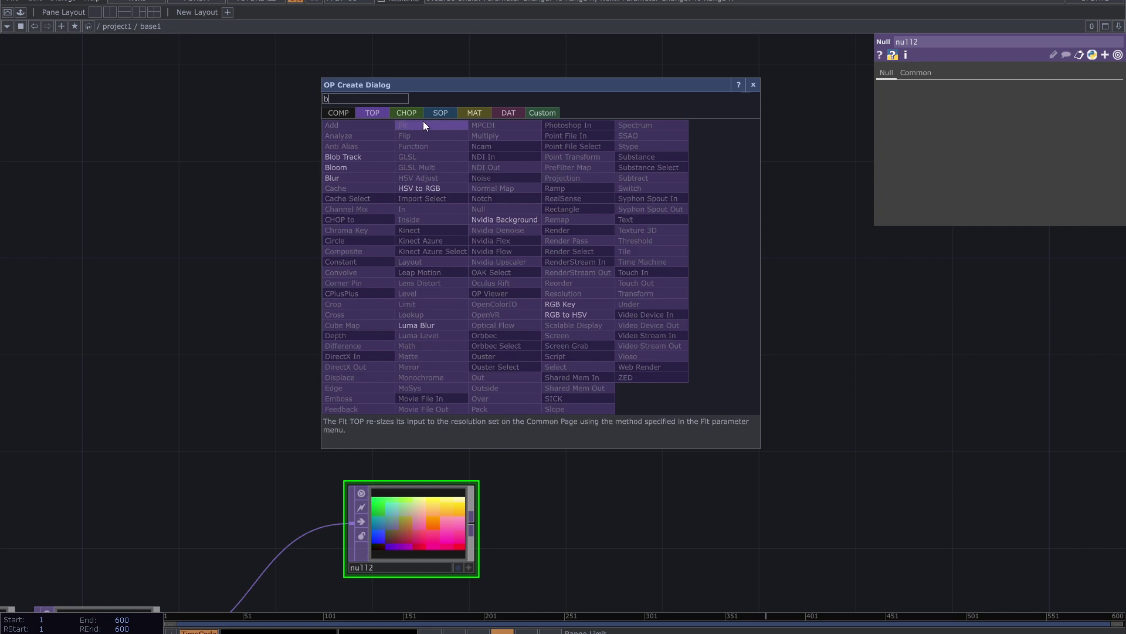
left_click(427, 115)
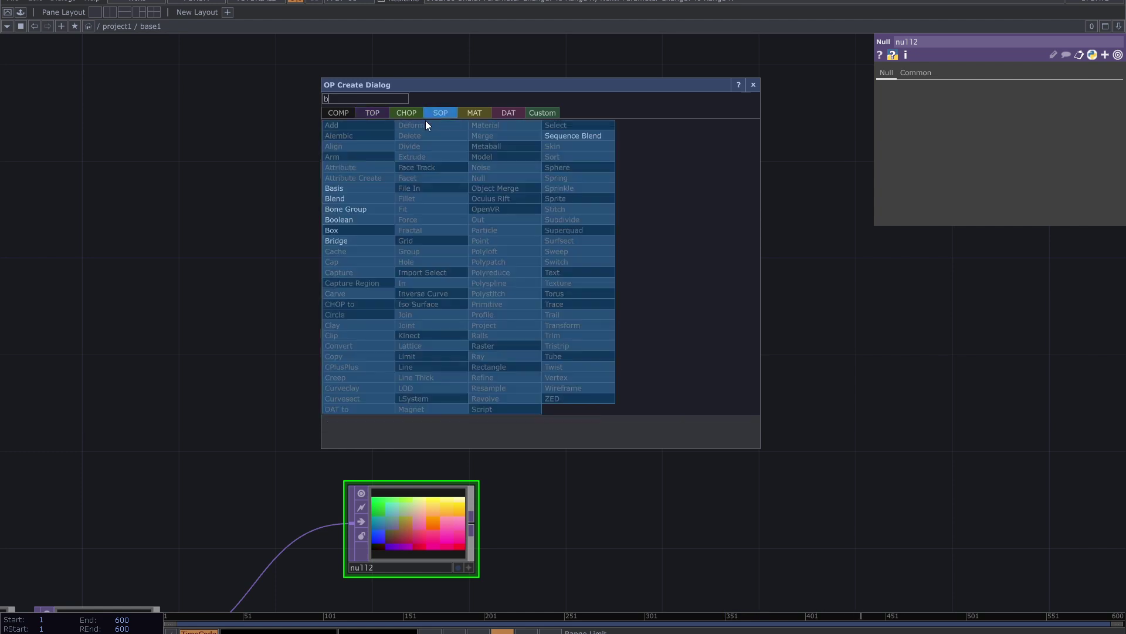
left_click(372, 229)
left_click(450, 233)
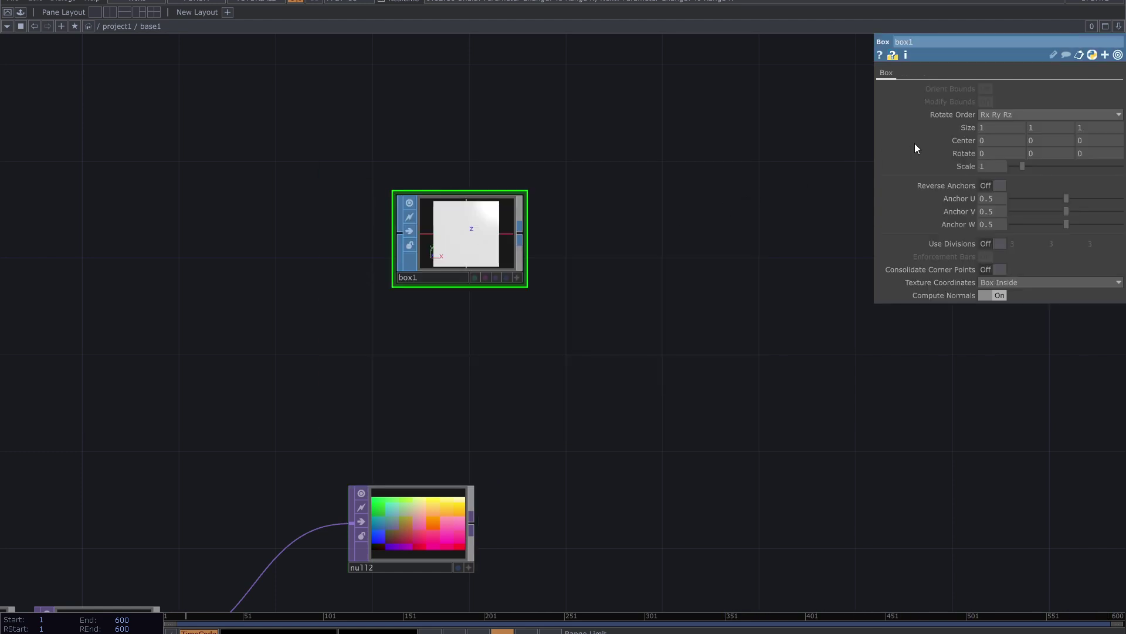
Step: Set the Box's size to 0.01 on all three axes
middle_click_drag(970, 130, 948, 117)
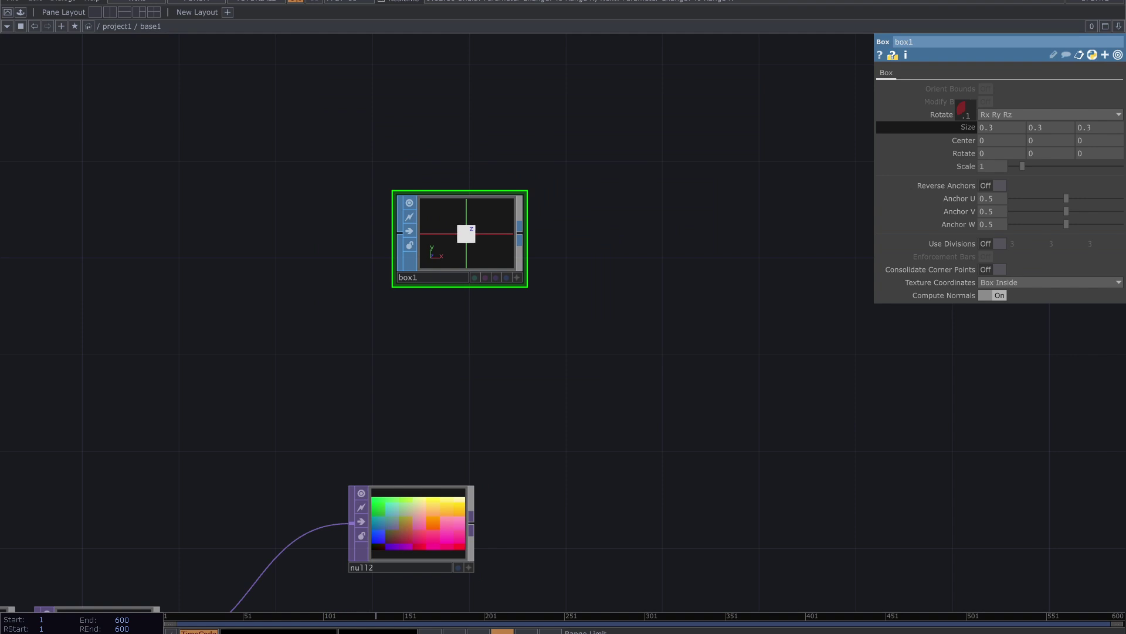
middle_click_drag(971, 153, 963, 116)
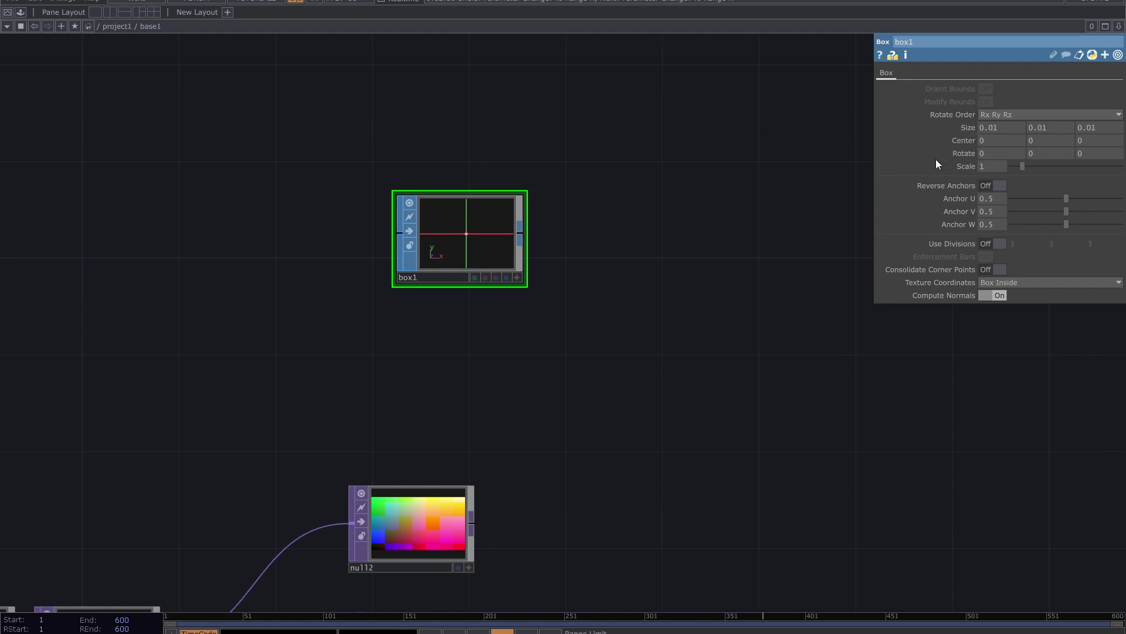
scroll(457, 239, "up", 5)
scroll(459, 241, "down", 5)
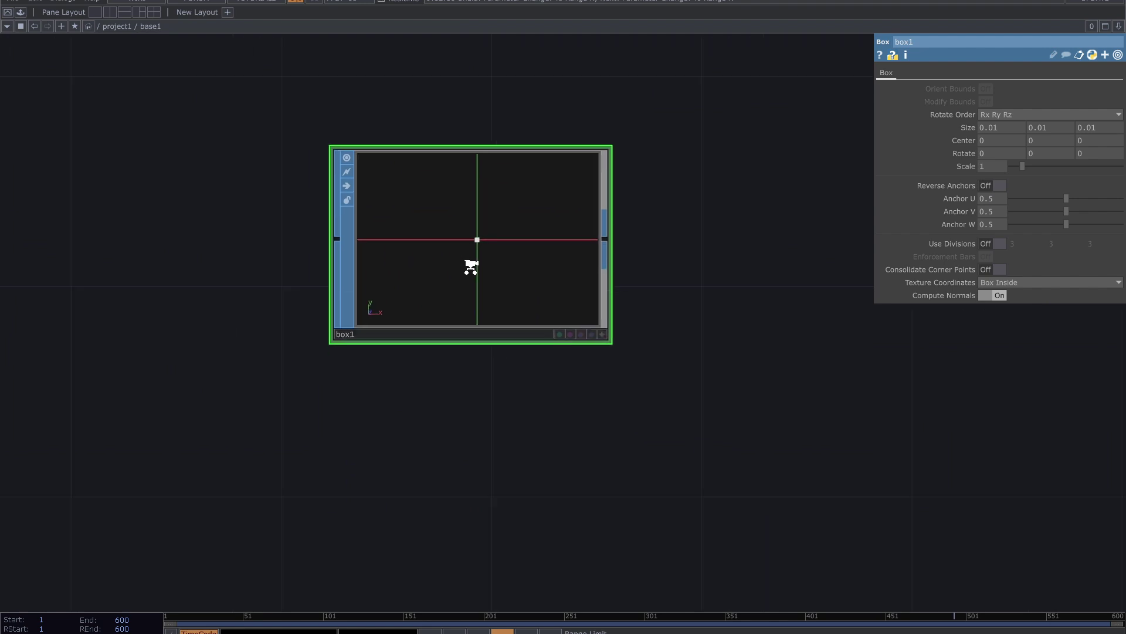
Step: Add a Null SOP fed by the Box's output, placed some distance after it
right_click(502, 276)
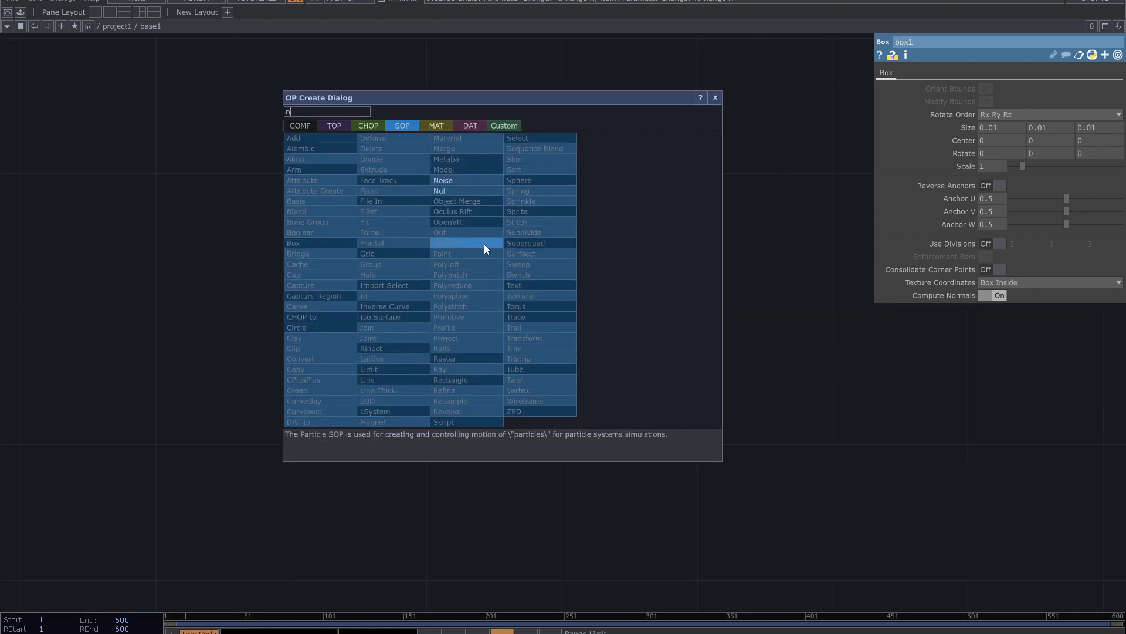
left_click(465, 193)
left_click(797, 277)
Step: Add a Geometry COMP fed by the new Null SOP's output
left_click_drag(849, 393, 559, 333)
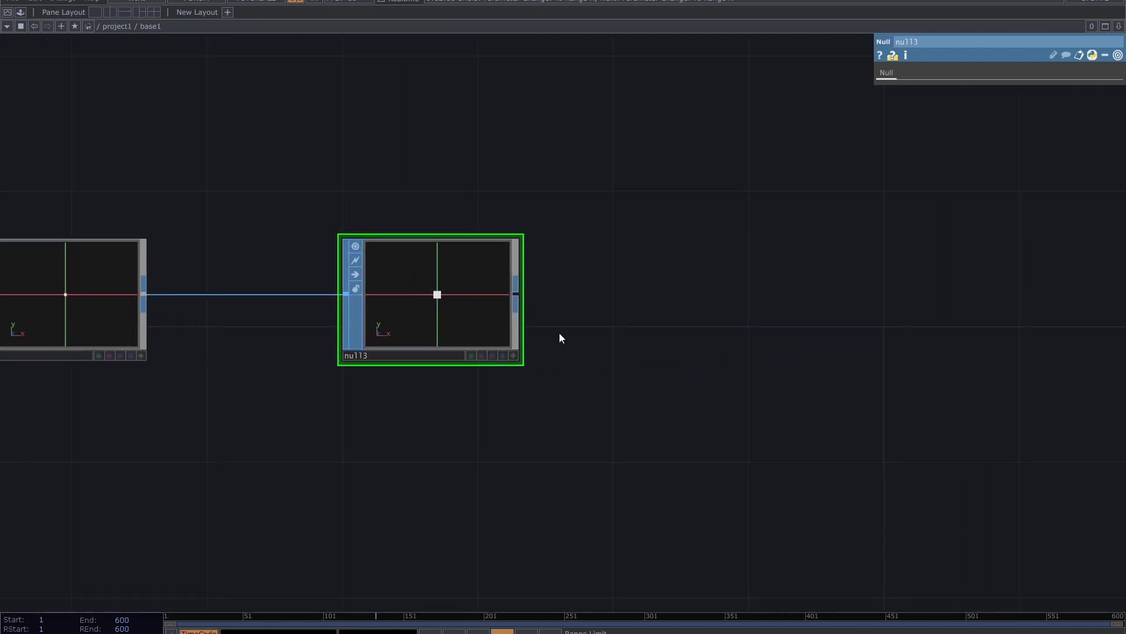
right_click(521, 296)
type("ge")
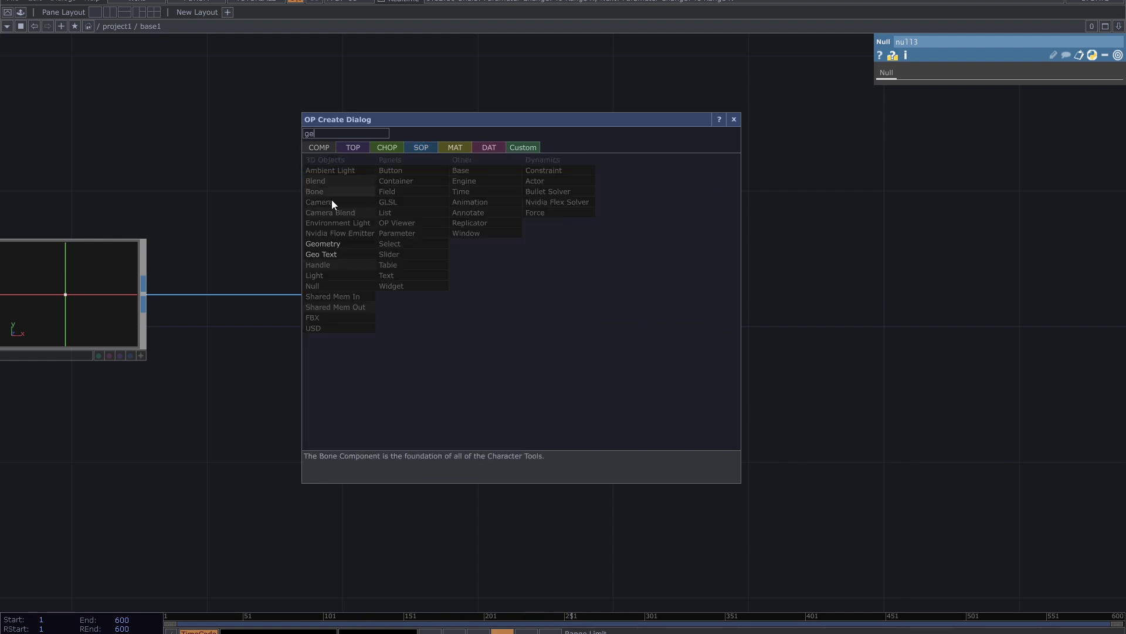
left_click(333, 248)
left_click(687, 296)
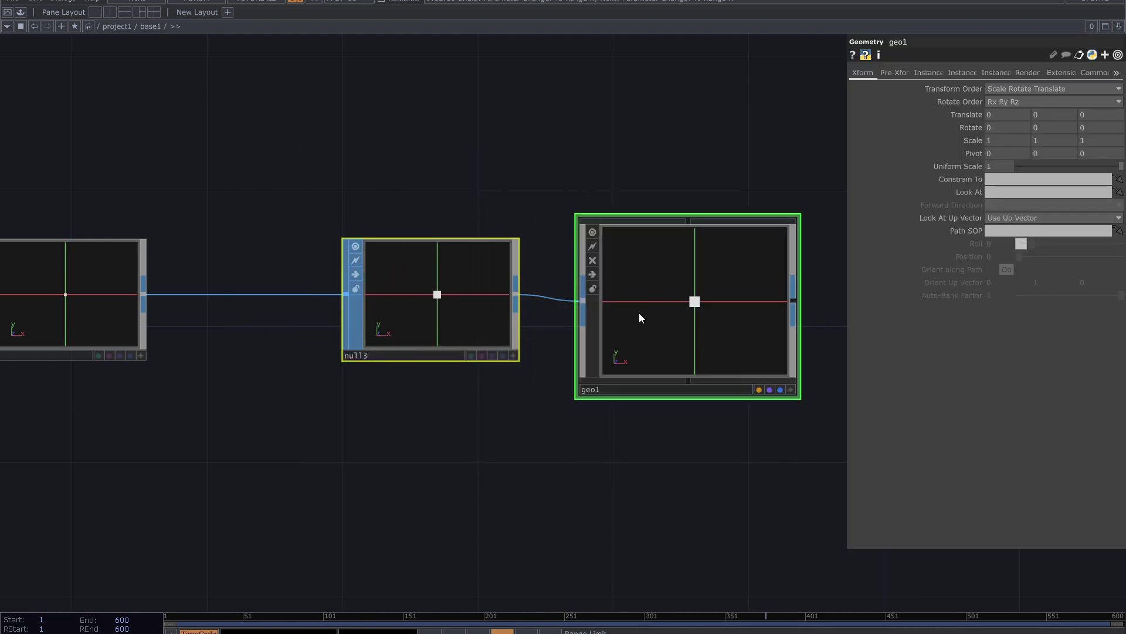
Step: Set the Box's size to 0.005 on all three axes
scroll(641, 313, "down", 4)
left_click(360, 314)
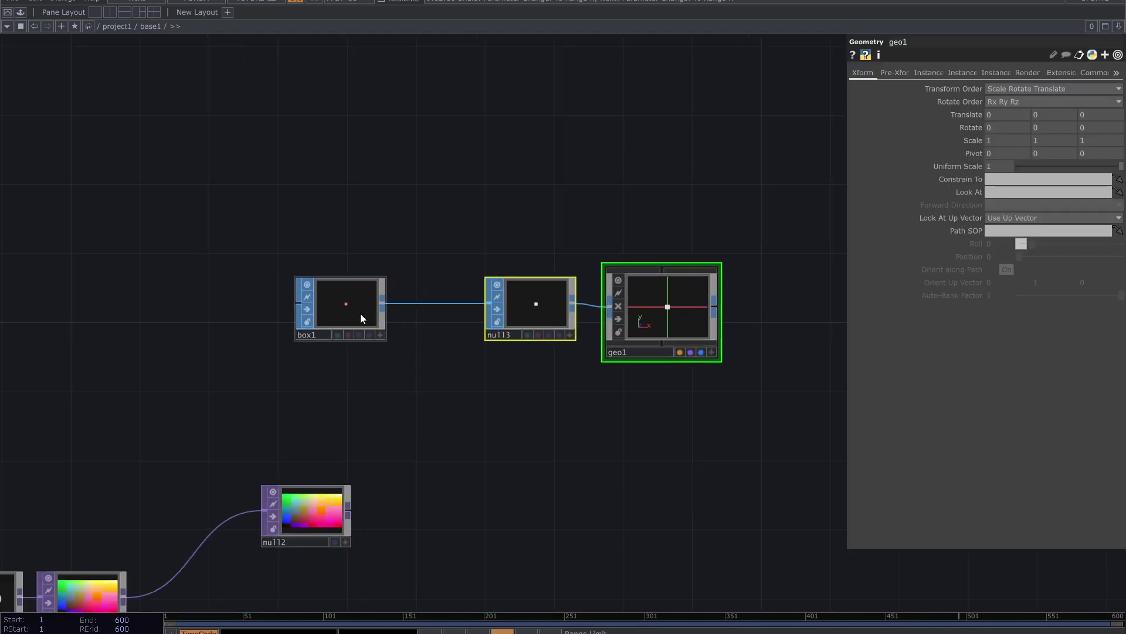
middle_click_drag(969, 129, 963, 109)
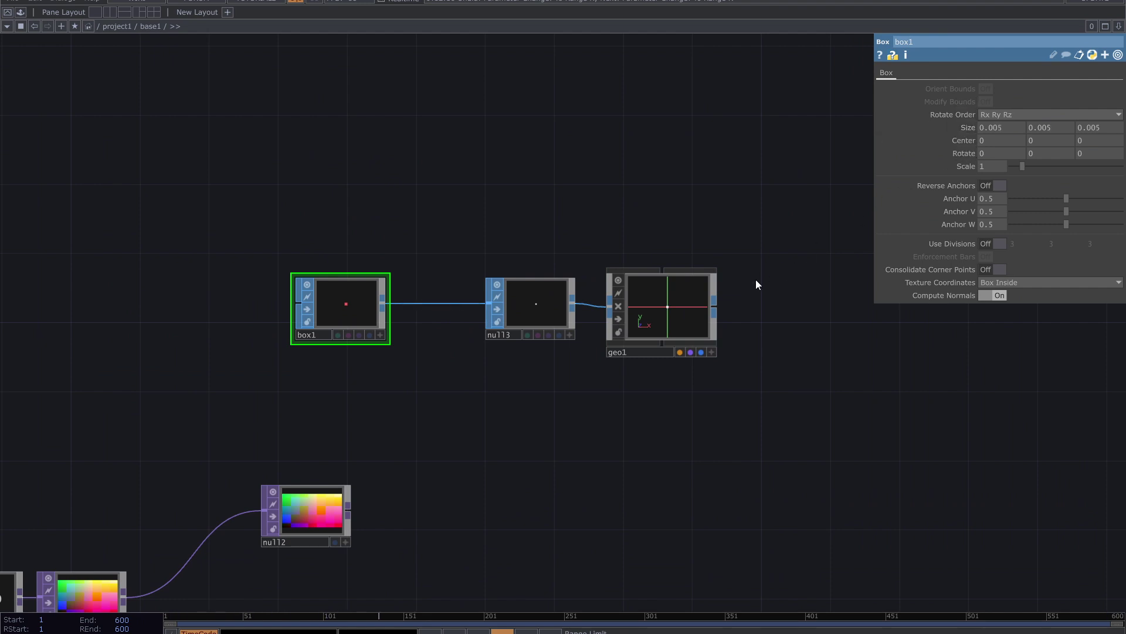
Step: Turn on instancing for the Geometry COMP
left_click_drag(634, 226, 588, 228)
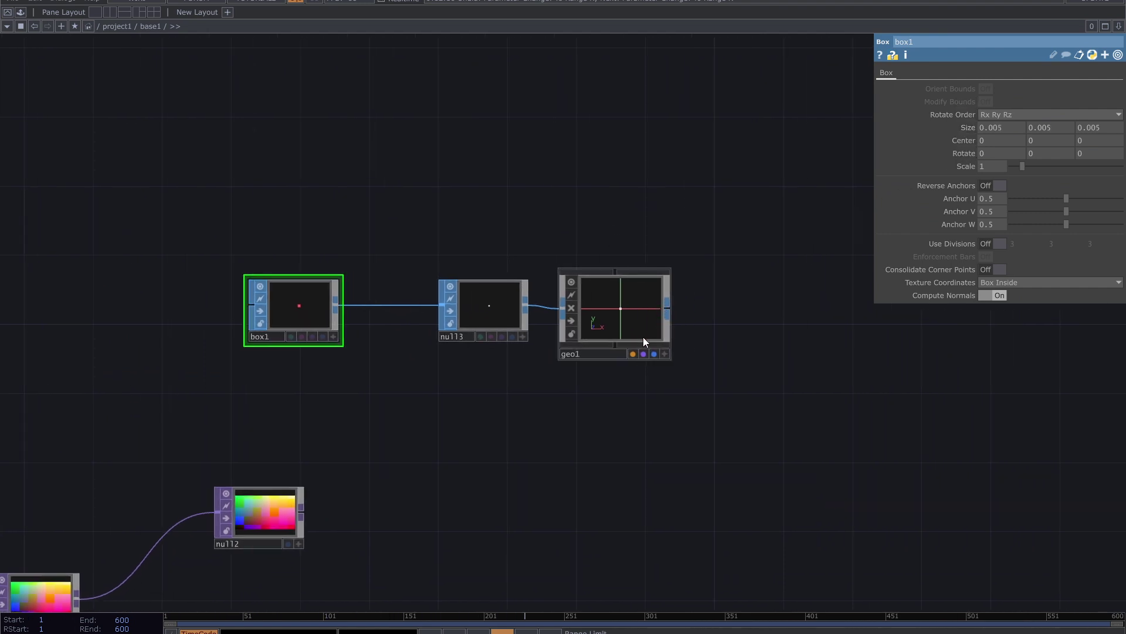
left_click(615, 346)
left_click(926, 73)
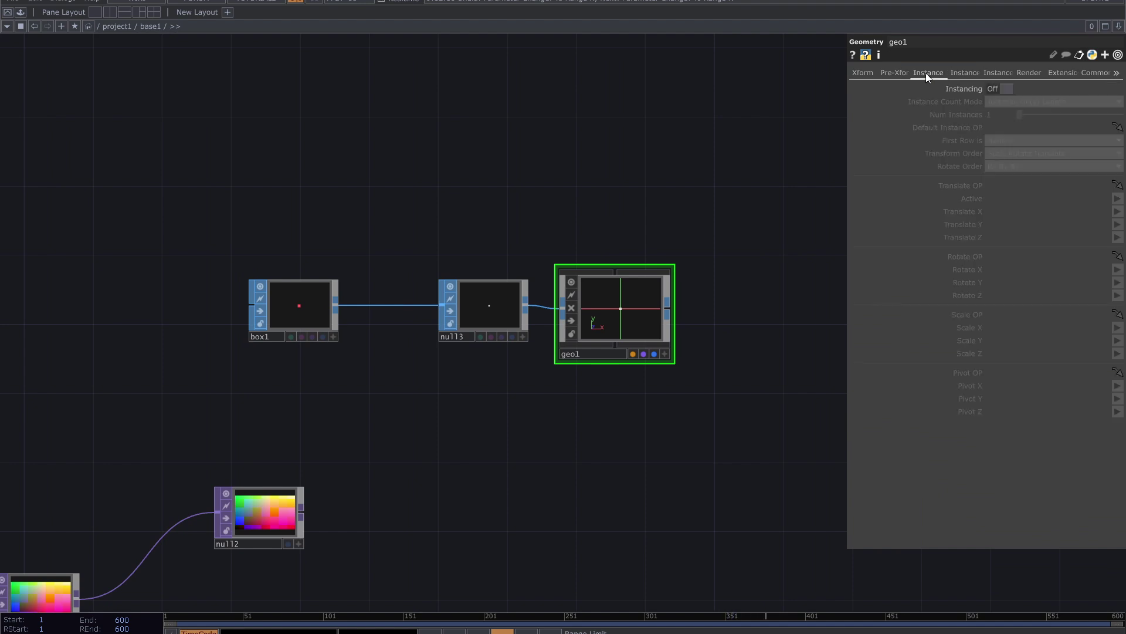
left_click(997, 88)
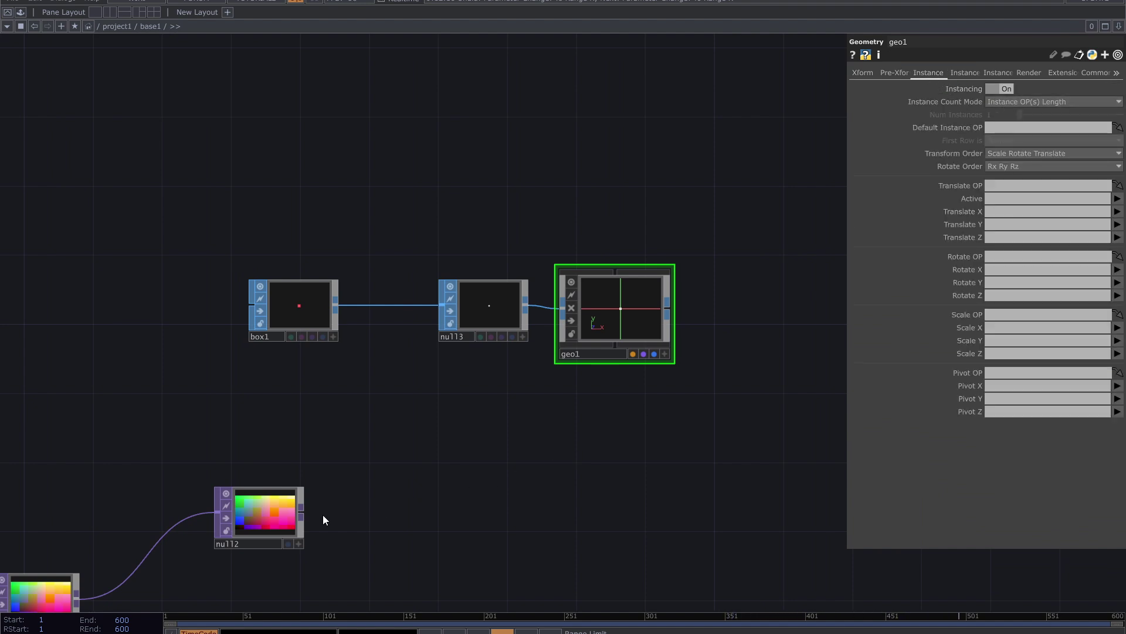
Step: Set the instances' Translate OP to null2 with r, g and b as Translate X, Y and Z, and orbit the Geometry's instances
left_click_drag(281, 516, 1005, 187)
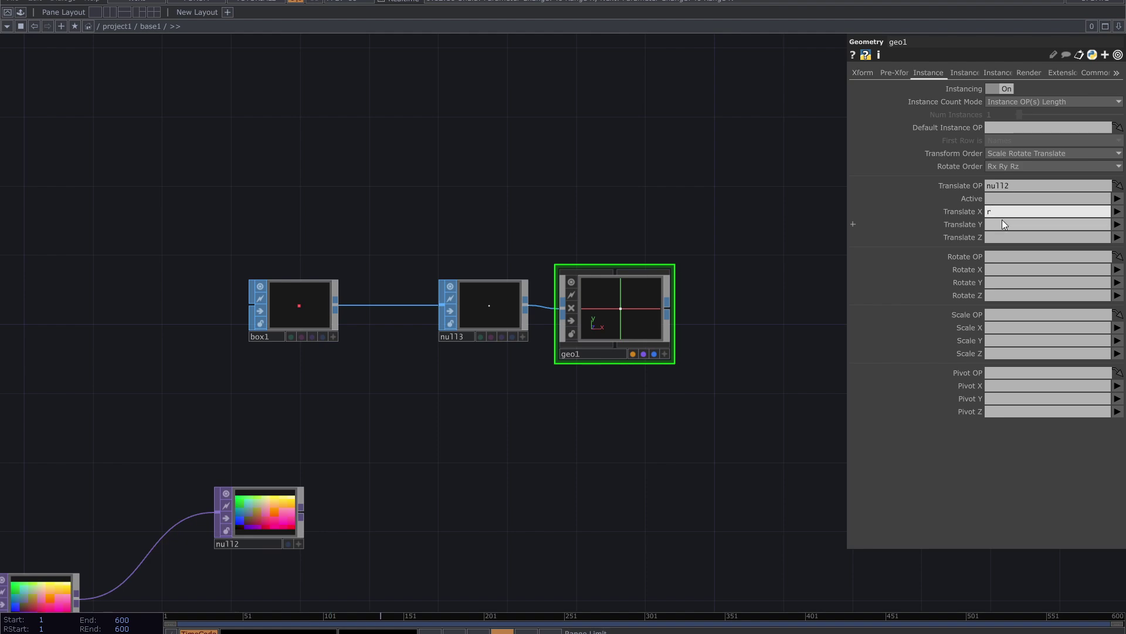
left_click(1000, 238)
type("b")
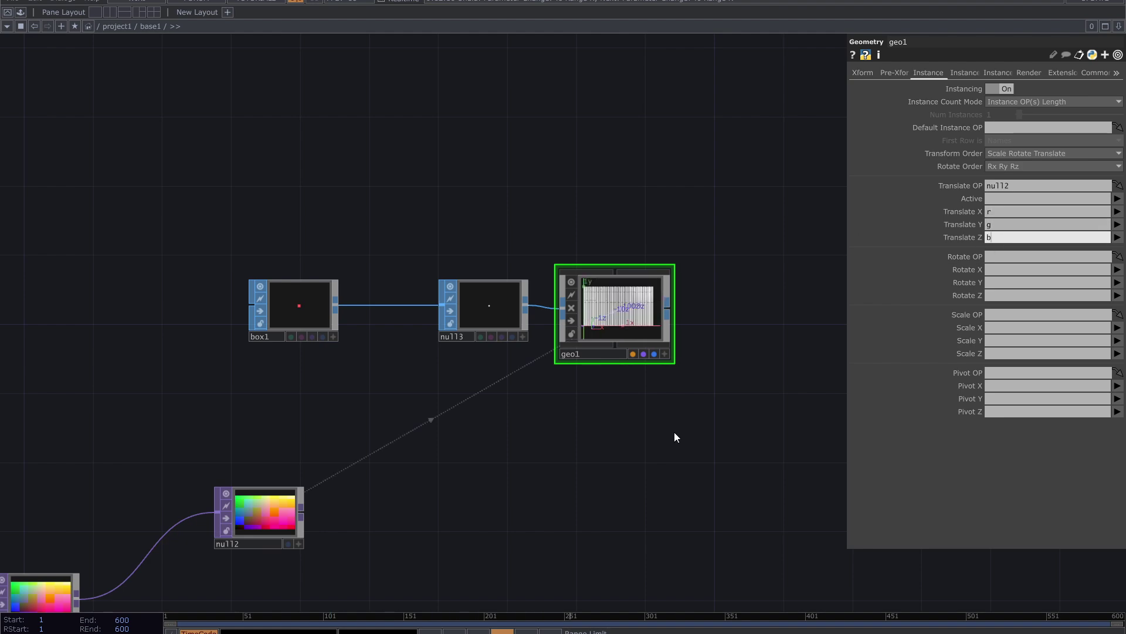
key("Return")
scroll(683, 325, "up", 5)
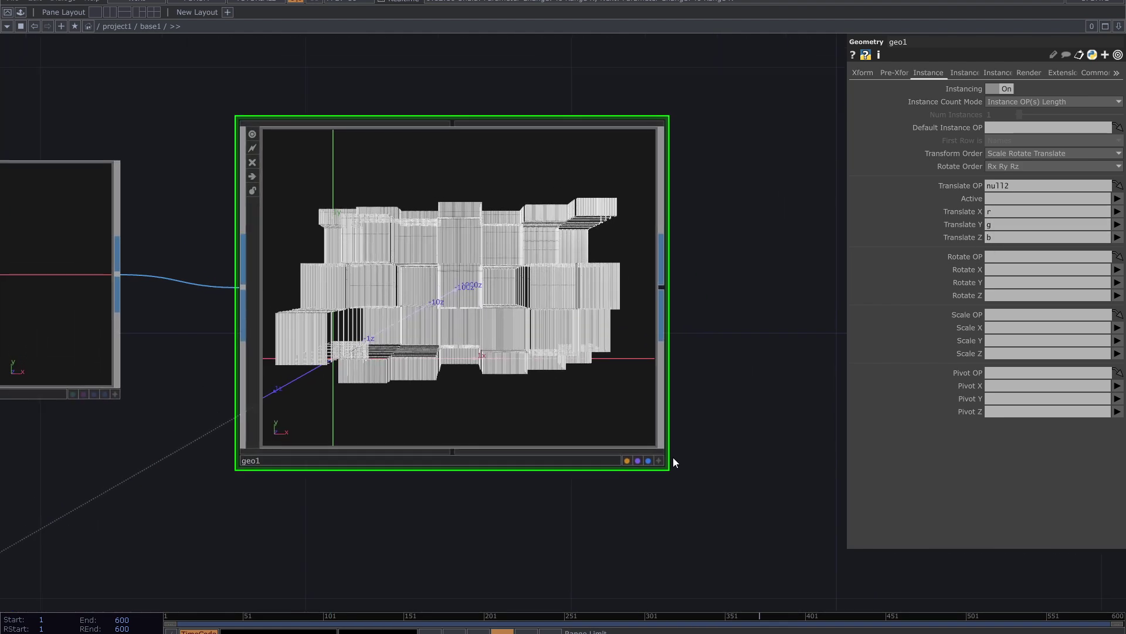
left_click_drag(561, 319, 520, 342)
left_click(659, 462)
Step: Add a Camera COMP directly above the Geometry COMP
scroll(723, 351, "down", 3)
left_click_drag(684, 344, 555, 396)
scroll(556, 396, "down", 1)
key("Tab")
type("ca")
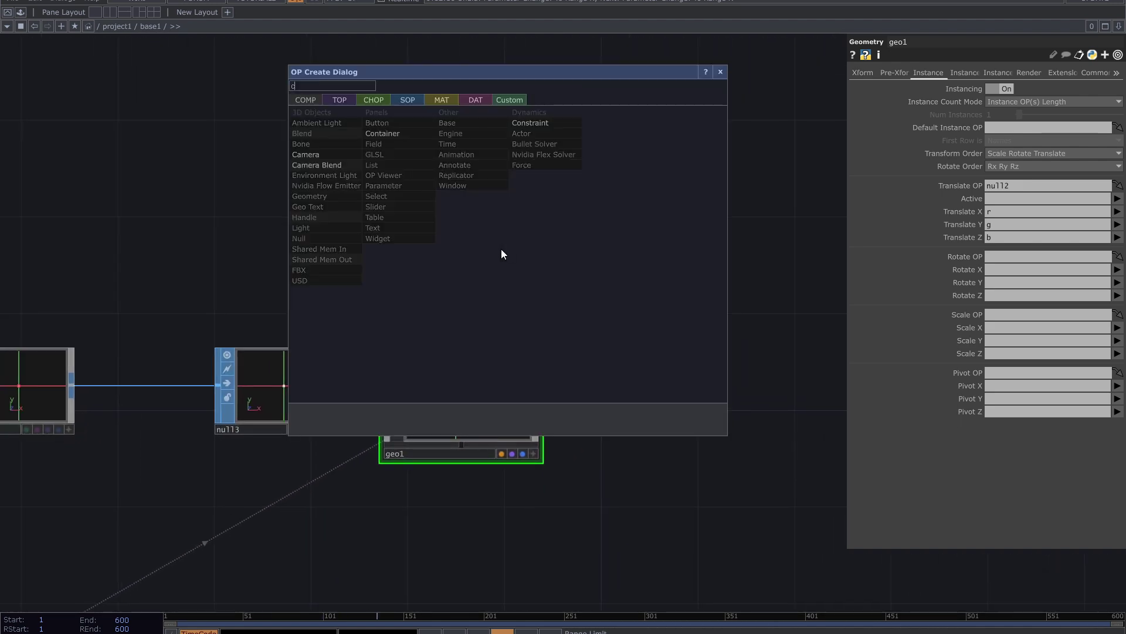
left_click(322, 154)
left_click(478, 253)
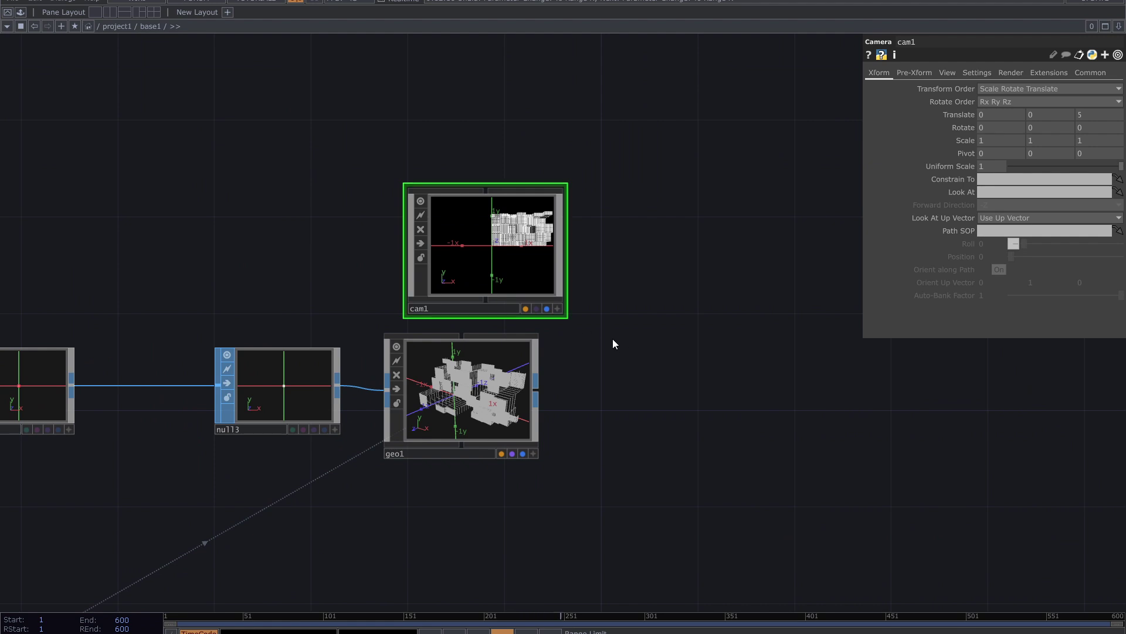
Step: Add a Light COMP directly below the Geometry COMP
key("h")
key("Tab")
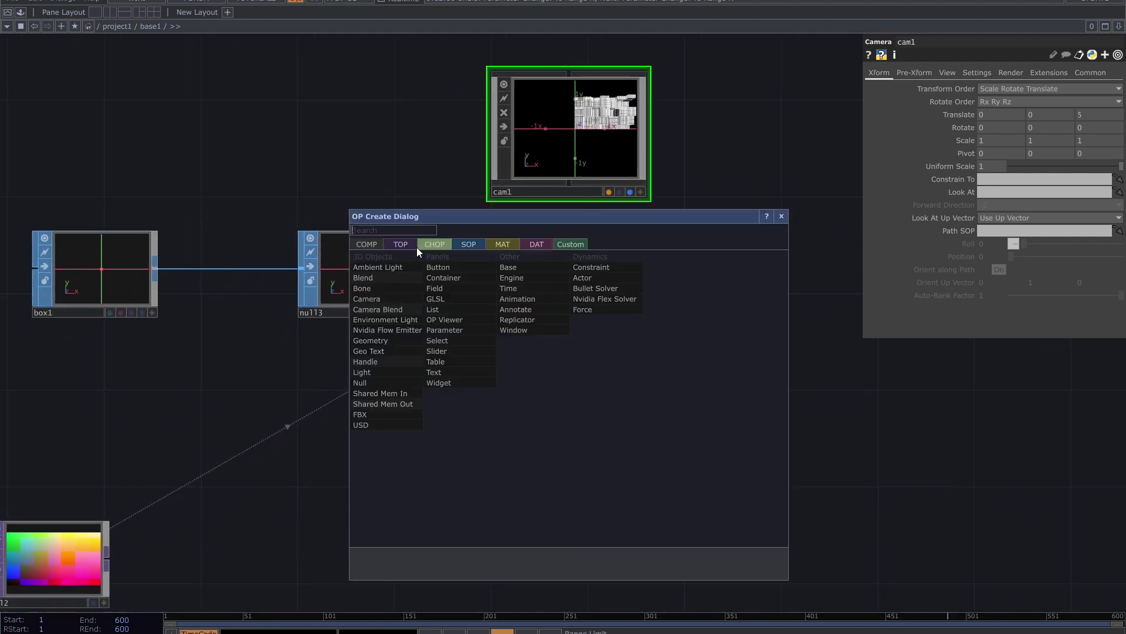
left_click(370, 340)
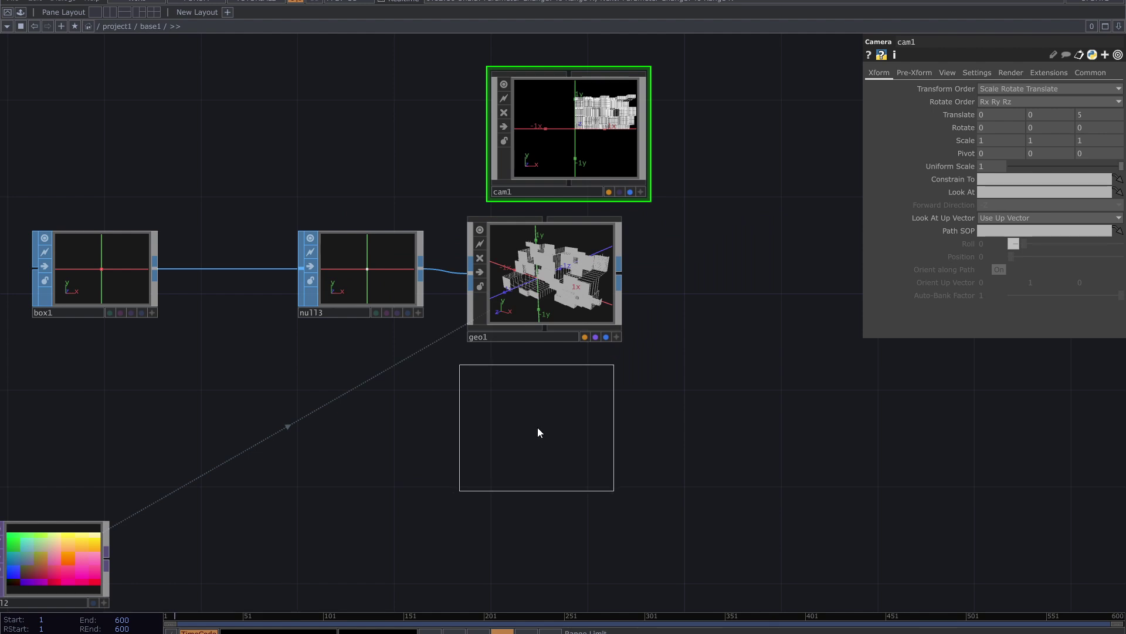
left_click(538, 429)
Step: Turn off the node viewers of the Camera, Geometry and Light together
left_click_drag(675, 259, 641, 285)
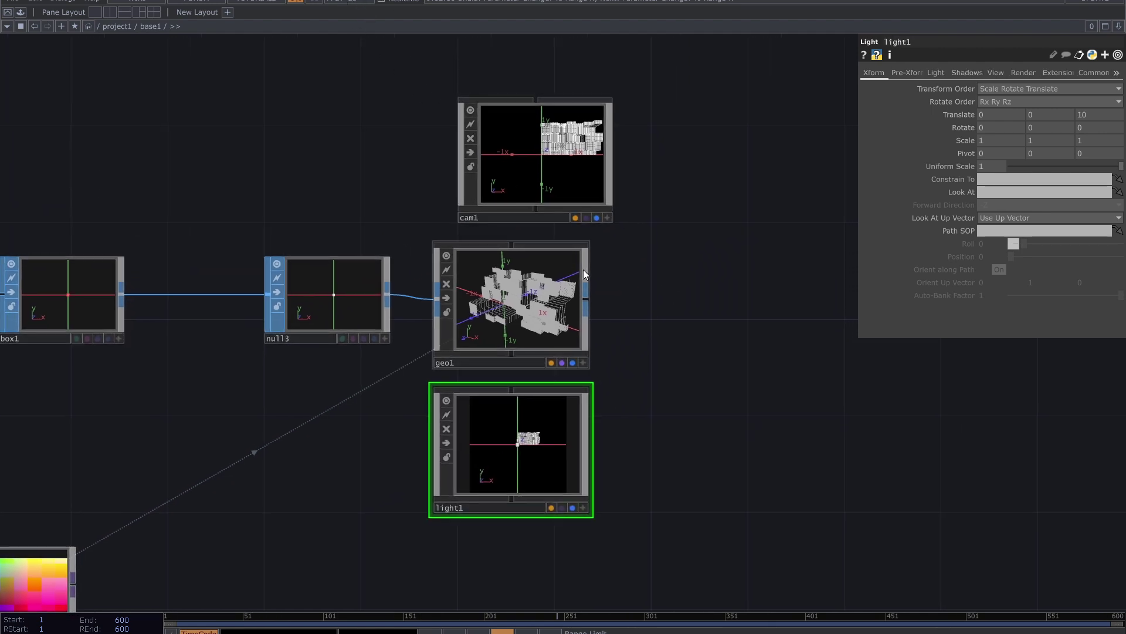
left_click_drag(686, 526, 469, 117)
left_click(470, 110)
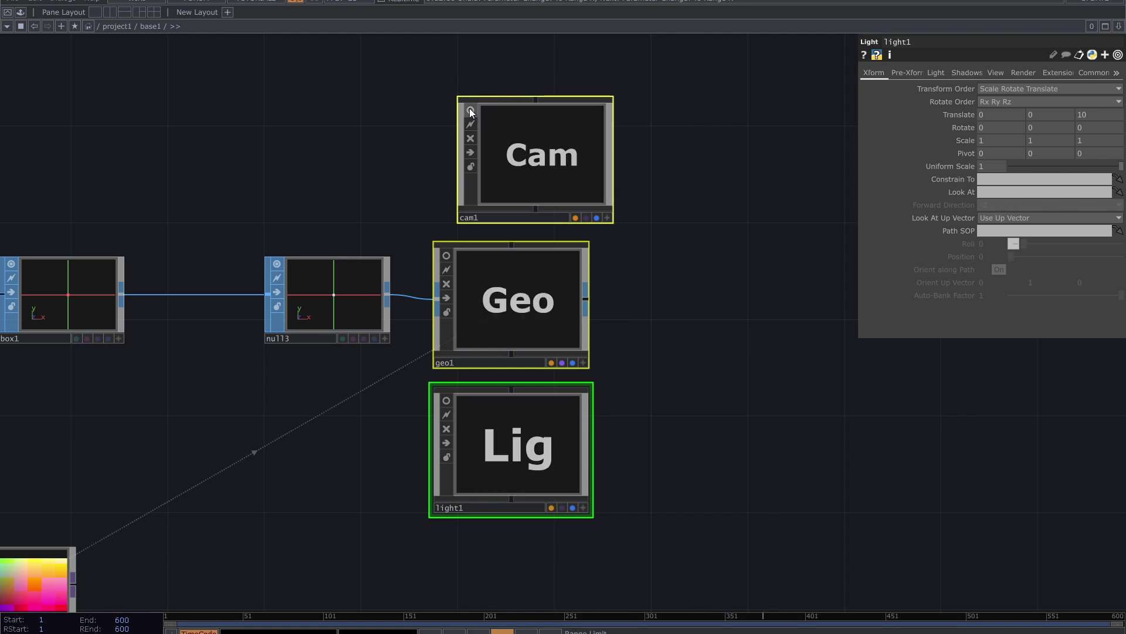
Step: Look over the network from the ramps, noise and Reorder through the Math and Null to the Camera, Geometry and Light
scroll(656, 357, "down", 5)
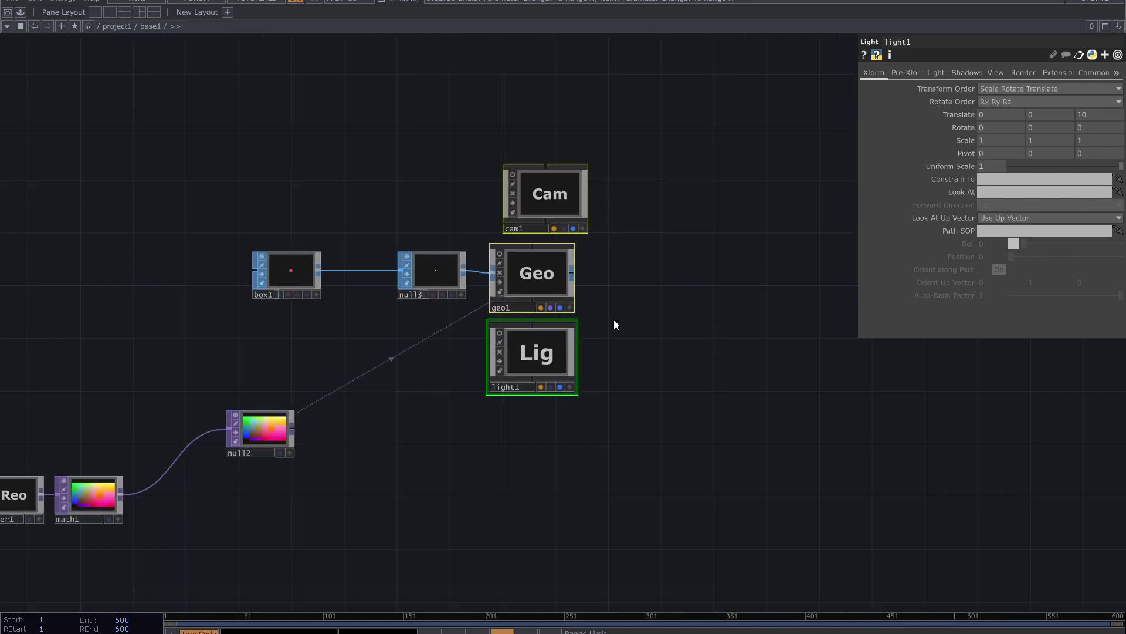
left_click_drag(447, 530, 127, 348)
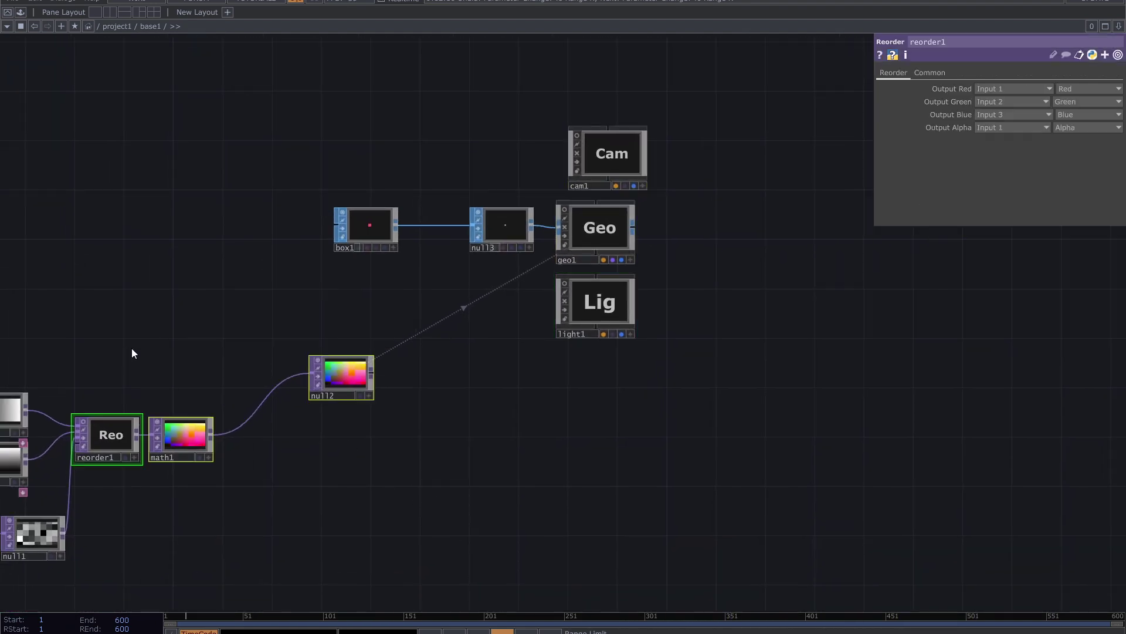
middle_click_drag(131, 347, 395, 315)
scroll(475, 311, "down", 3)
left_click_drag(621, 483, 269, 340)
scroll(334, 317, "up", 5)
left_click_drag(402, 267, 12, 309)
scroll(636, 344, "down", 3)
left_click_drag(669, 293, 370, 386)
scroll(528, 276, "up", 3)
middle_click_drag(580, 268, 533, 307)
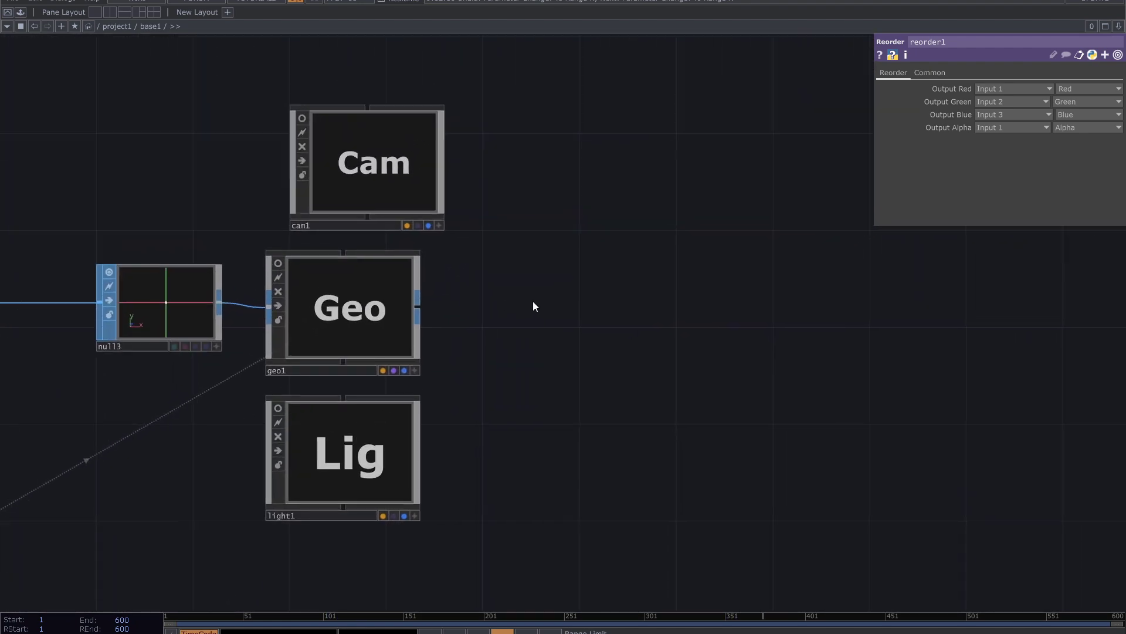
Step: Add a Render TOP beside the Geometry COMP to render the instanced scene
key("Tab")
type("re")
key("Tab")
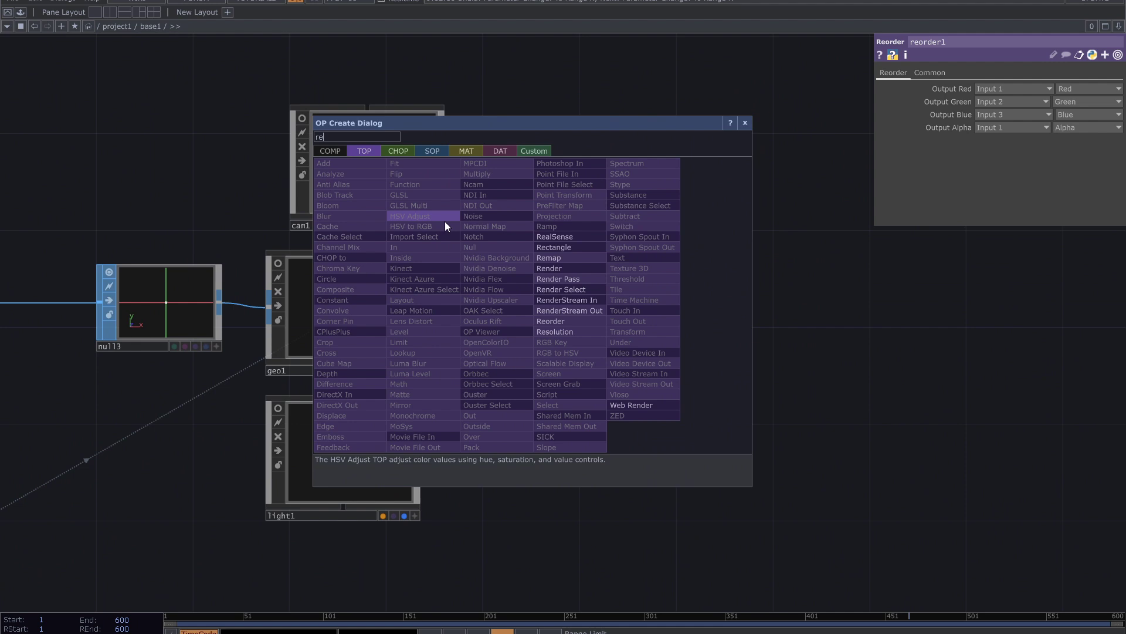
left_click(564, 269)
left_click(542, 294)
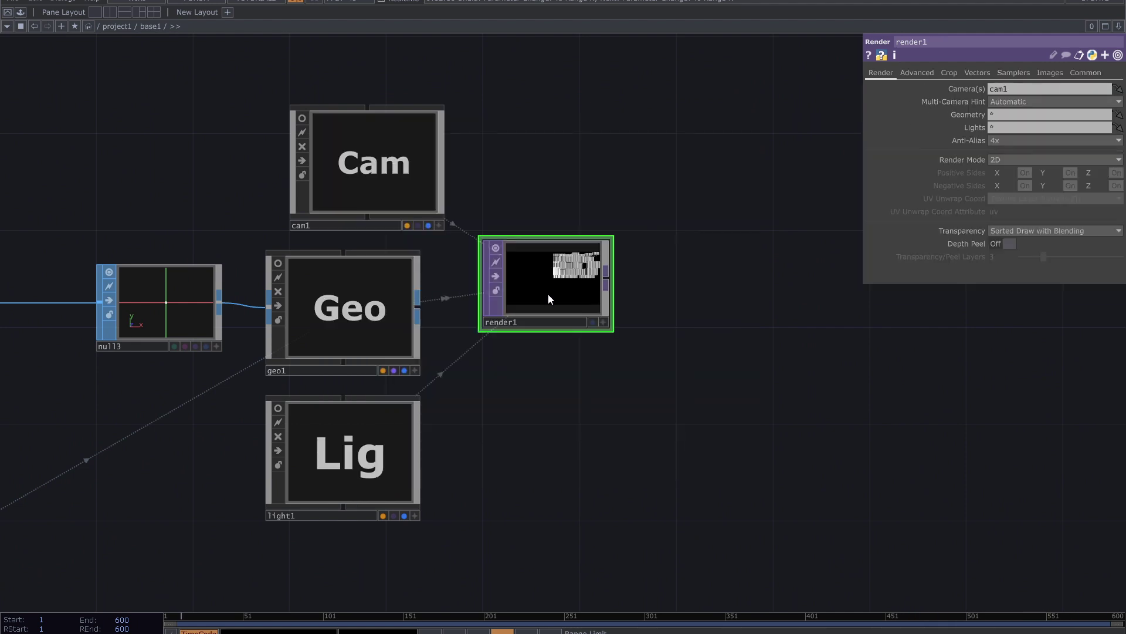
Step: Orbit the Camera to an angled view that frames the whole instanced structure, and inspect the Render's image up close
left_click(439, 226)
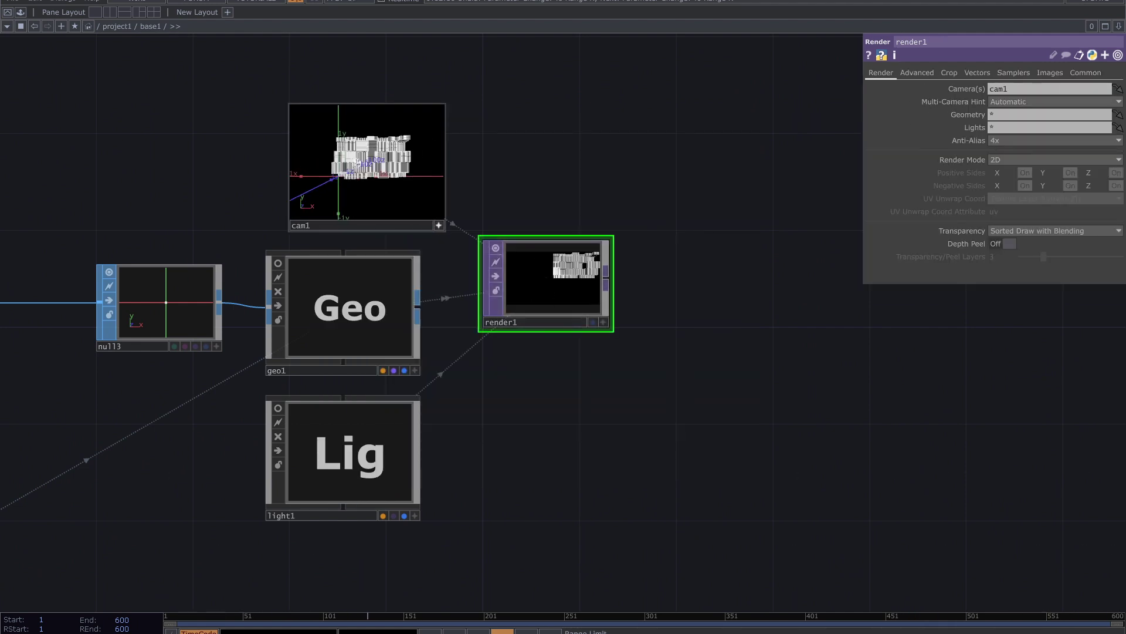
left_click_drag(365, 163, 358, 177)
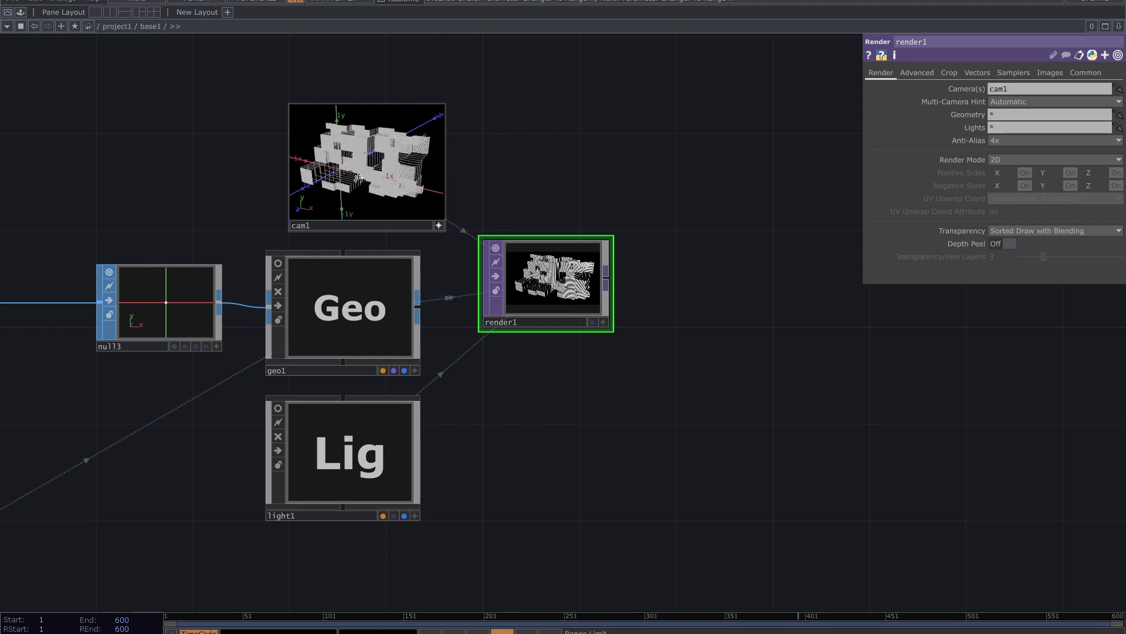
left_click(438, 225)
scroll(547, 286, "up", 6)
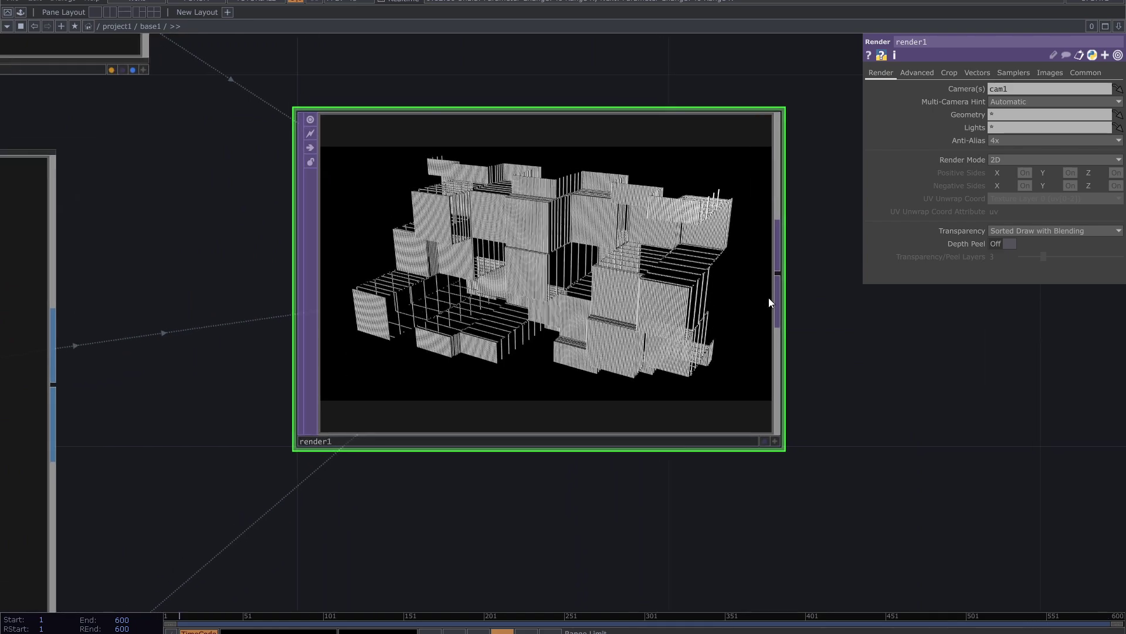
scroll(769, 297, "up", 2)
scroll(434, 314, "up", 1)
scroll(433, 314, "down", 1)
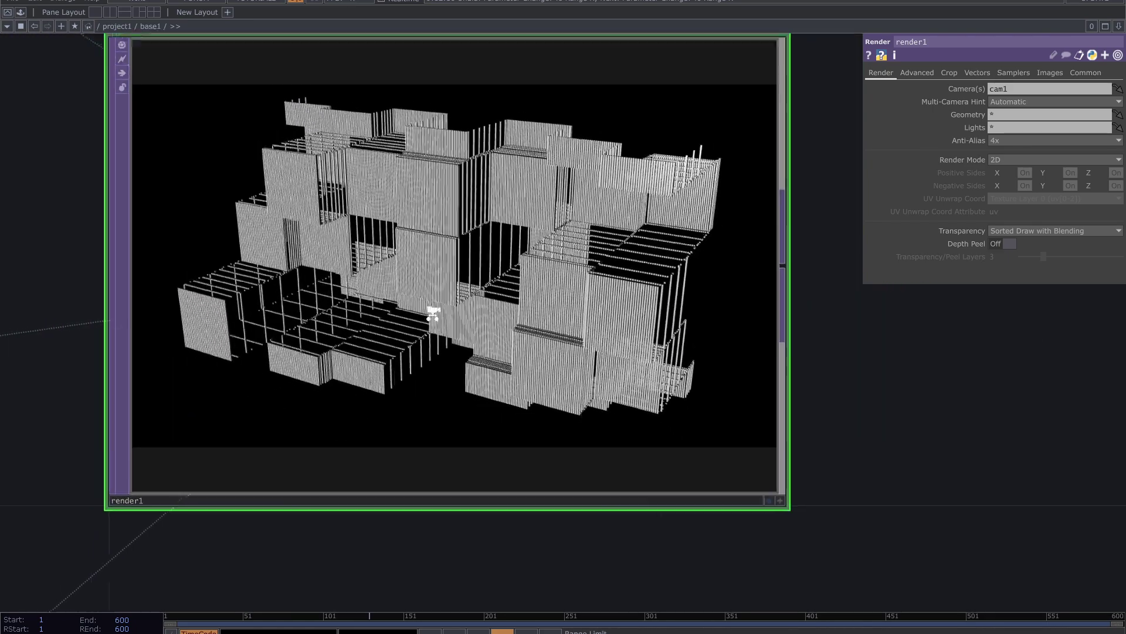
Step: Preview the Render's image as the network background and turn that background off again
scroll(433, 314, "down", 3)
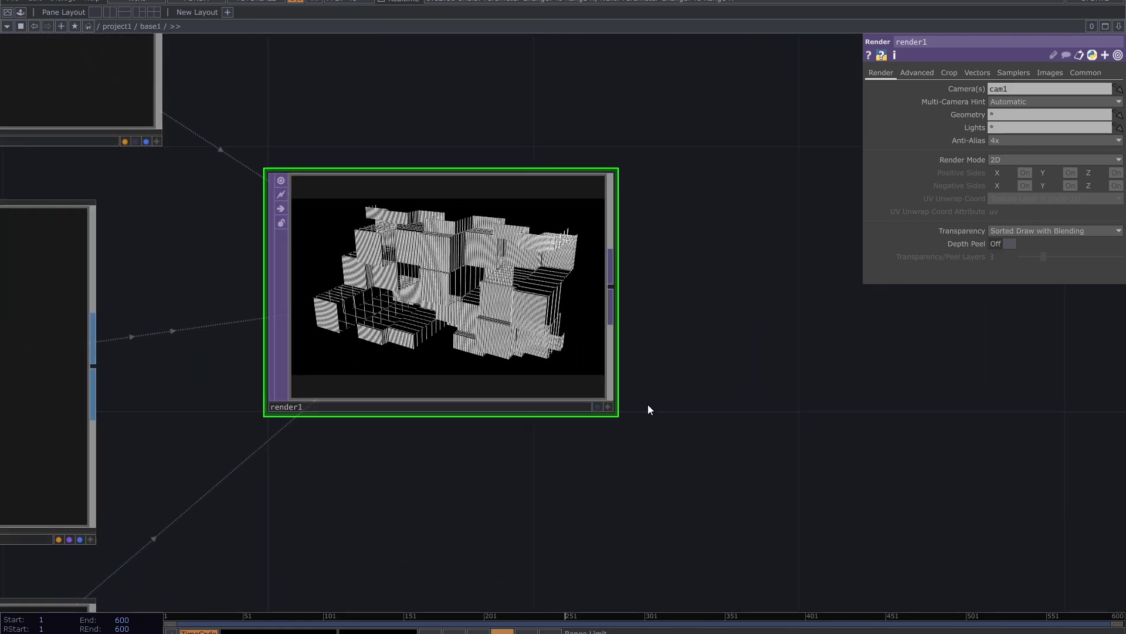
left_click(598, 407)
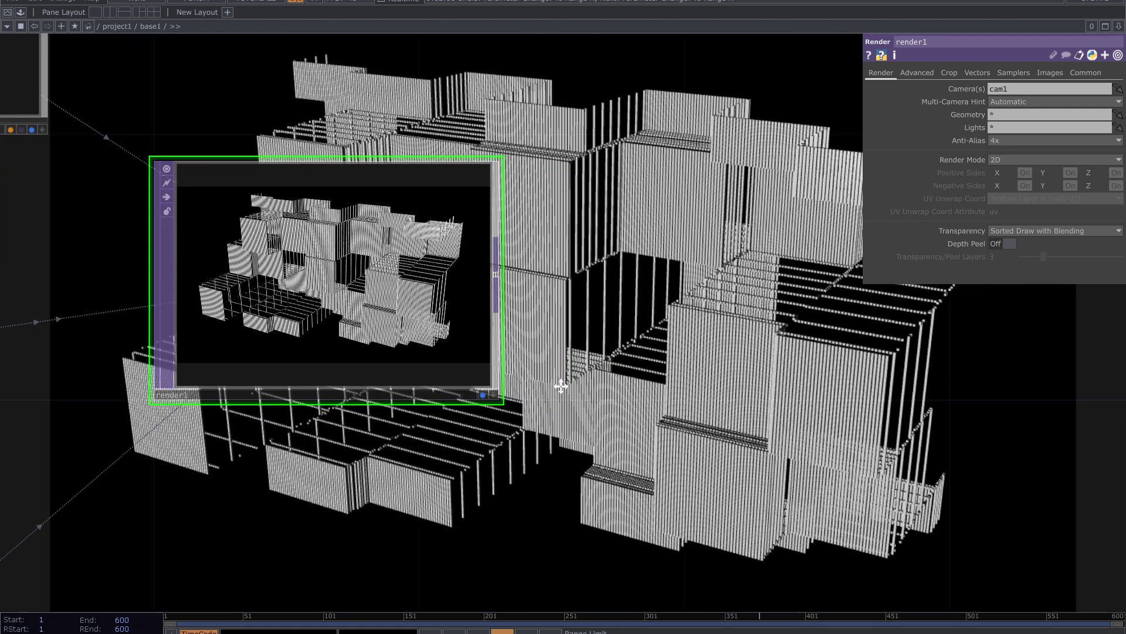
left_click_drag(561, 386, 471, 368)
left_click(392, 377)
Step: Add a Null TOP after the Render and connect it to the Render's output
left_click_drag(445, 420, 681, 293)
scroll(640, 323, "down", 1)
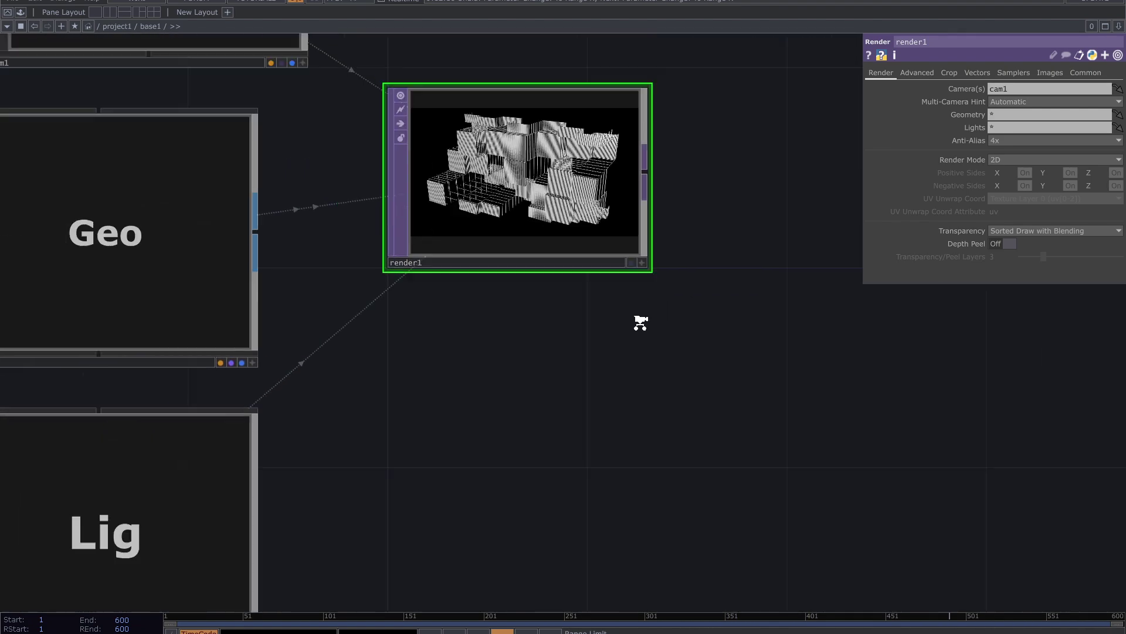
scroll(641, 322, "down", 3)
left_click_drag(550, 417, 761, 349)
scroll(761, 348, "down", 4)
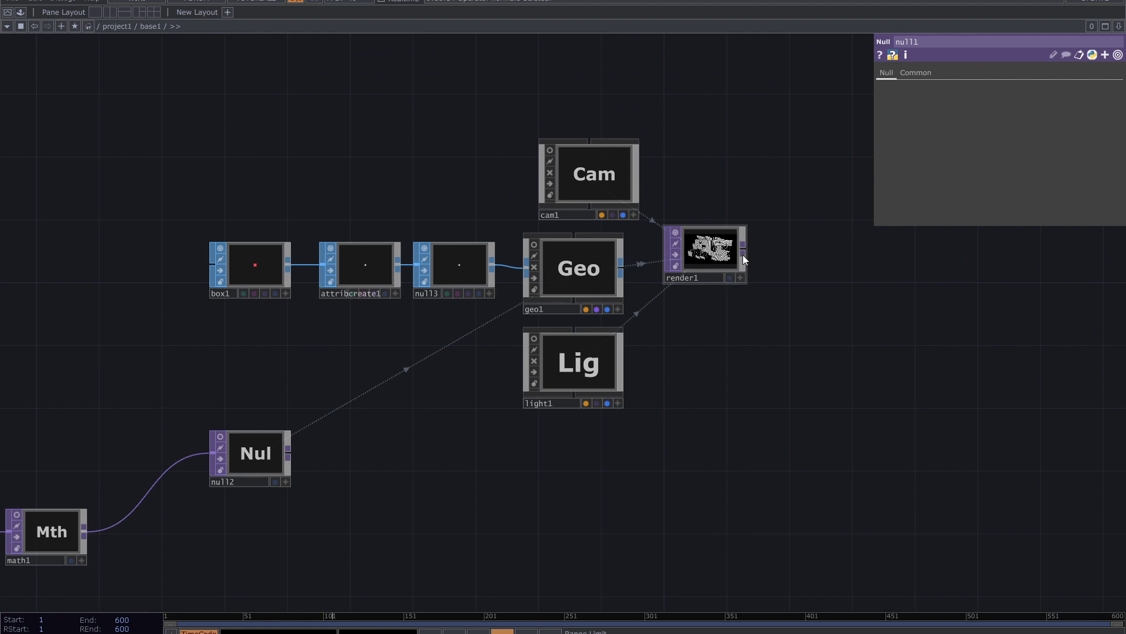
left_click(743, 255)
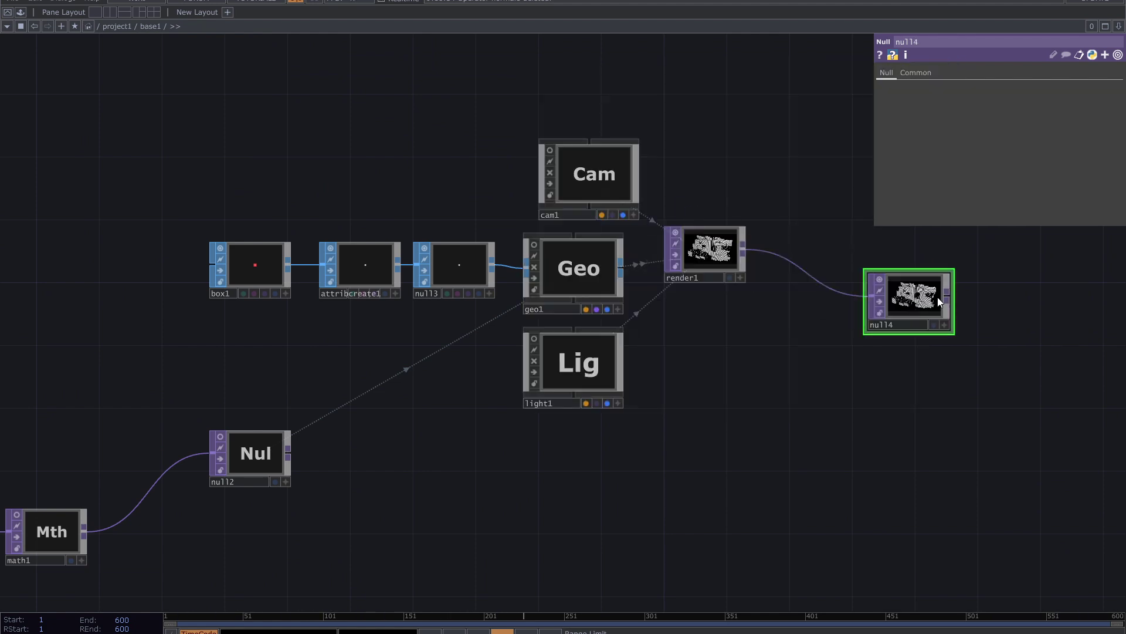
Step: Append an Out TOP to the Null that follows the Render
right_click(945, 297)
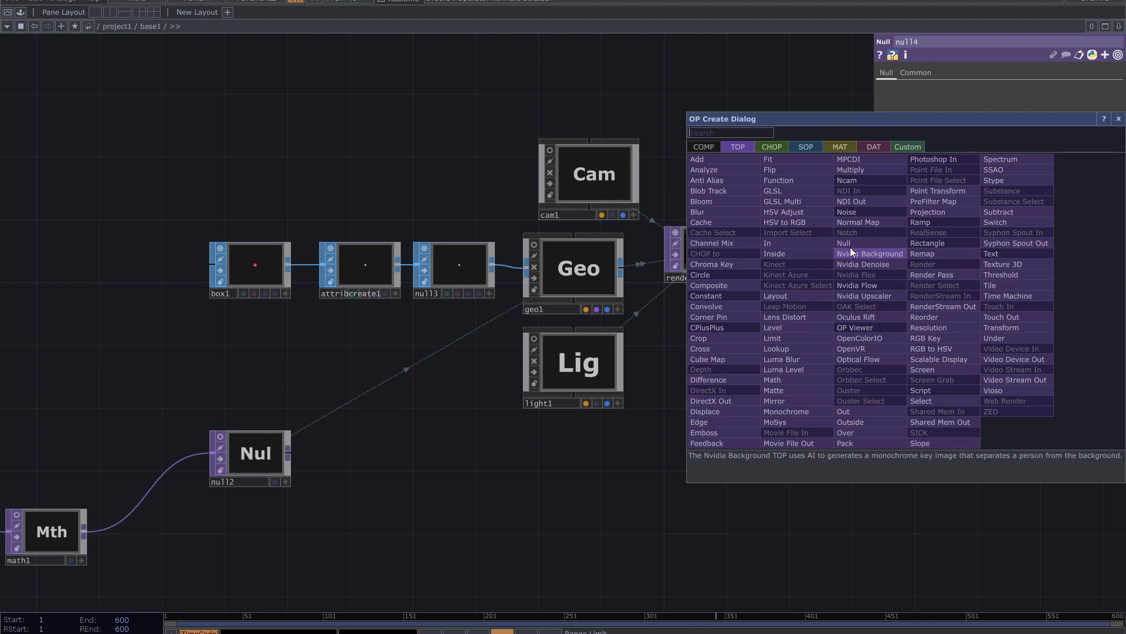
type("o")
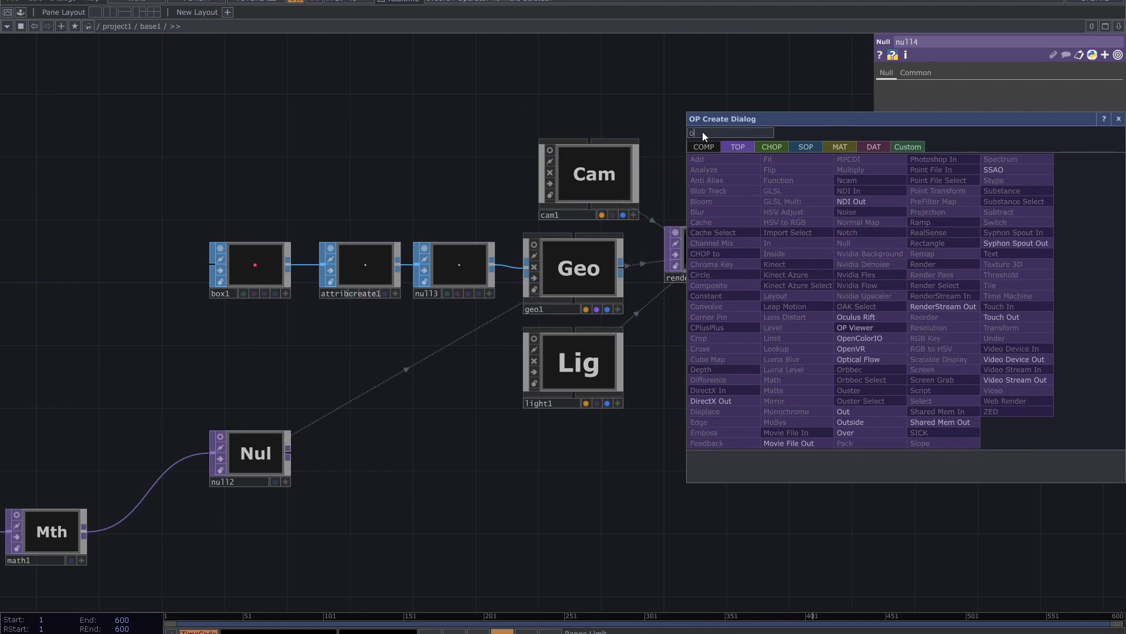
left_click(844, 413)
left_click(992, 308)
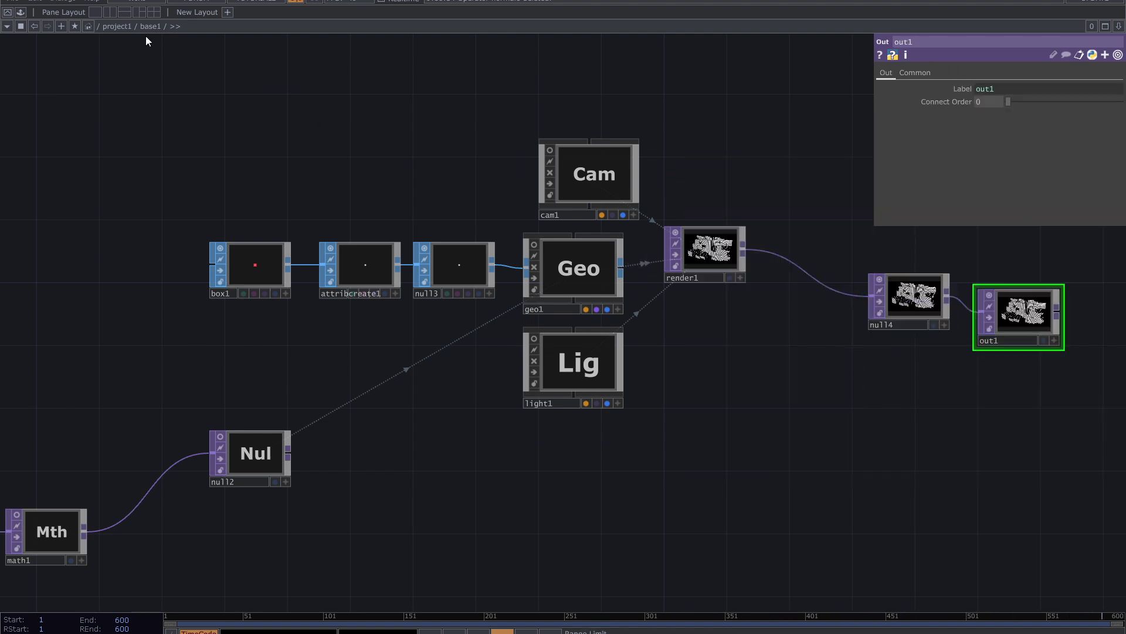
Step: Open the output image in a separate window and shrink that window to about half its size
left_click(9, 13)
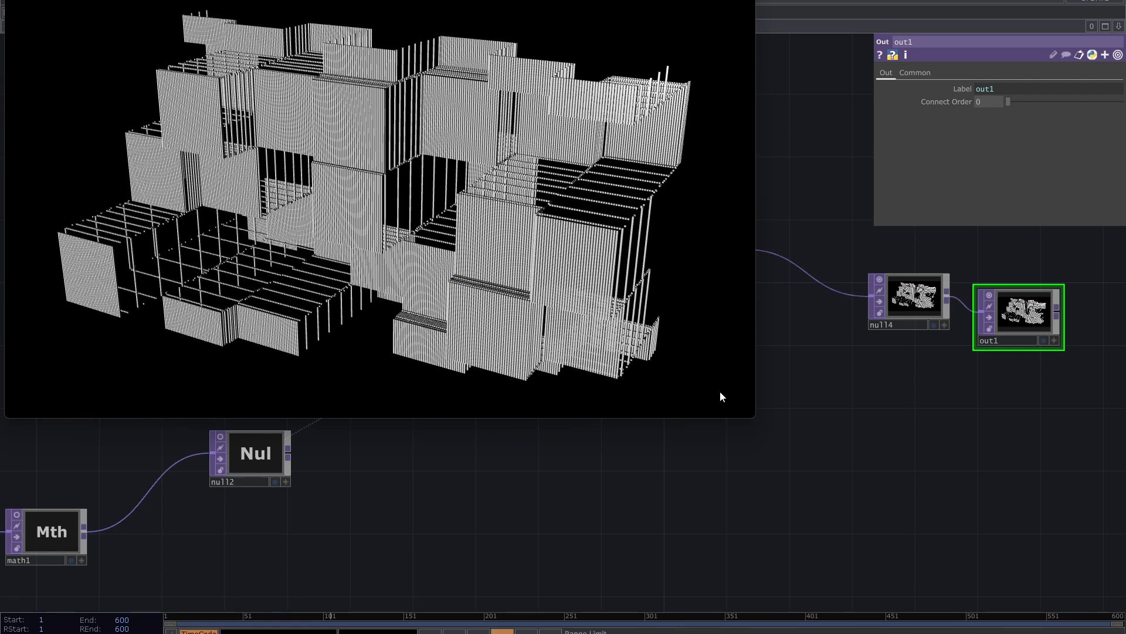
left_click_drag(755, 417, 387, 217)
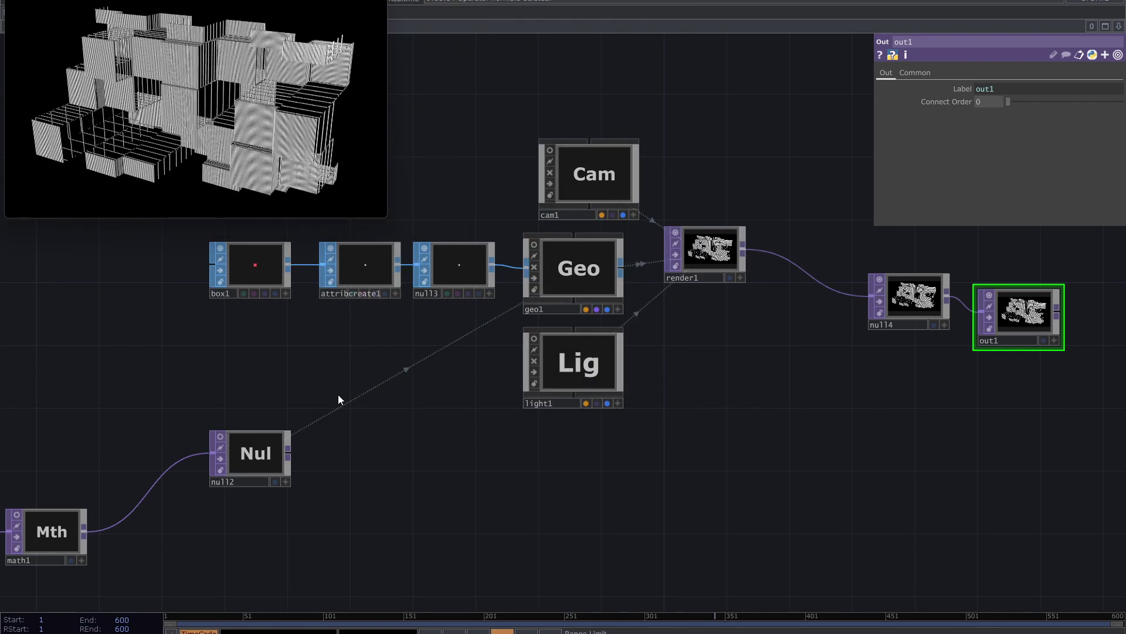
Step: Turn on the viewers of the Noise and of the Null behind the Fit, with the Noise selected
left_click_drag(504, 355, 1105, 208)
left_click_drag(721, 462, 884, 353)
left_click_drag(489, 486, 562, 481)
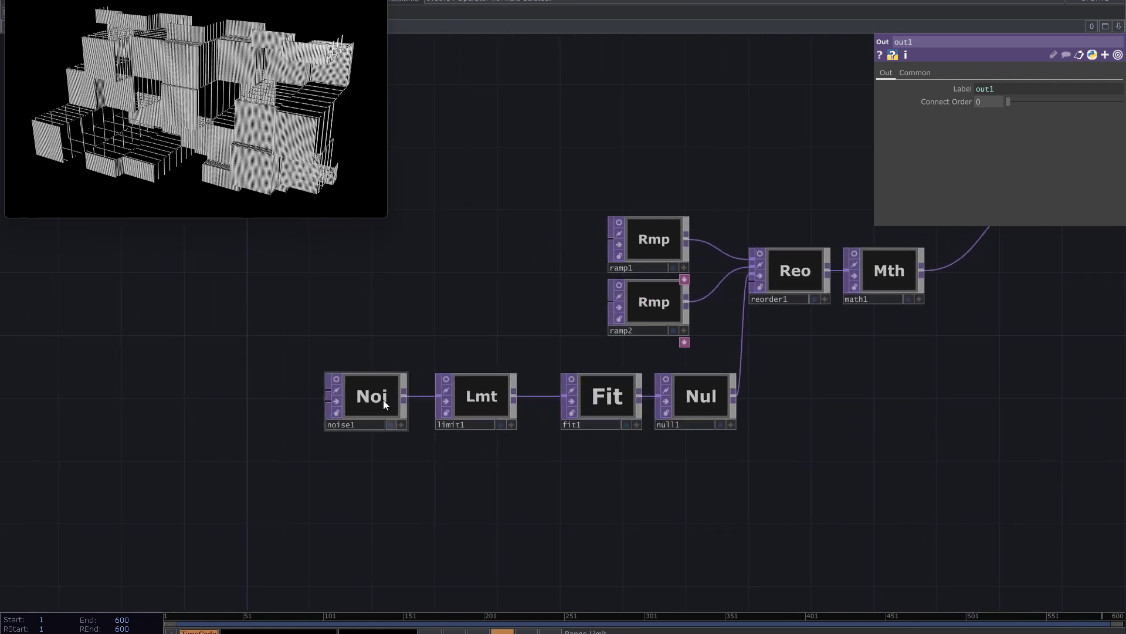
scroll(382, 400, "up", 3)
left_click(331, 365)
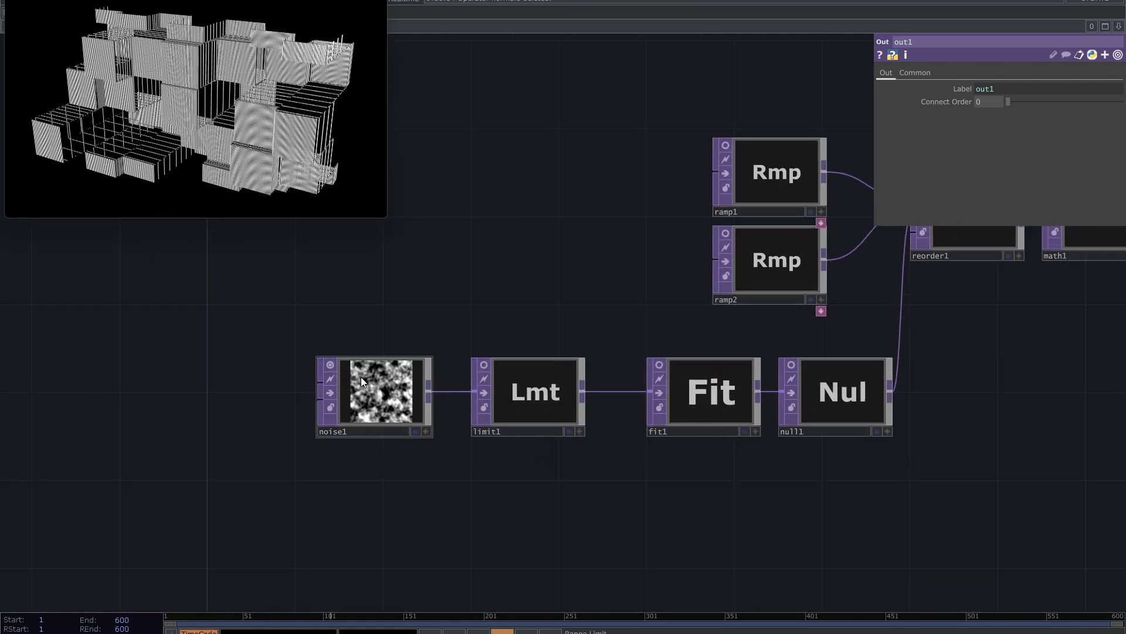
left_click(391, 398)
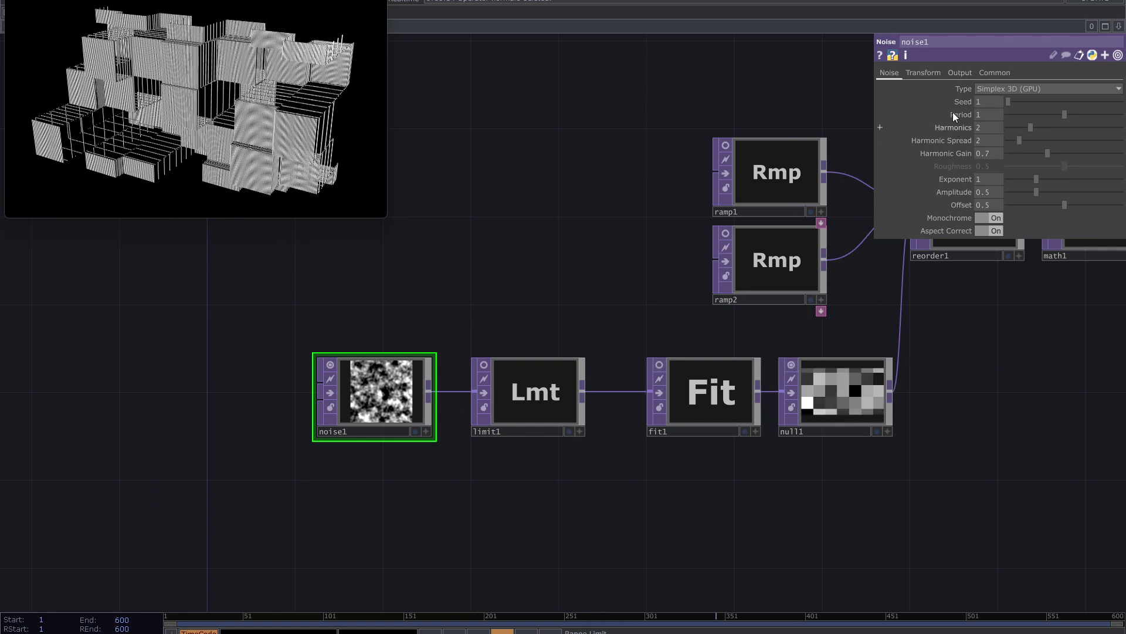
Step: Animate the Noise's Z translation with the expression absTime.seconds*0.05
left_click(936, 73)
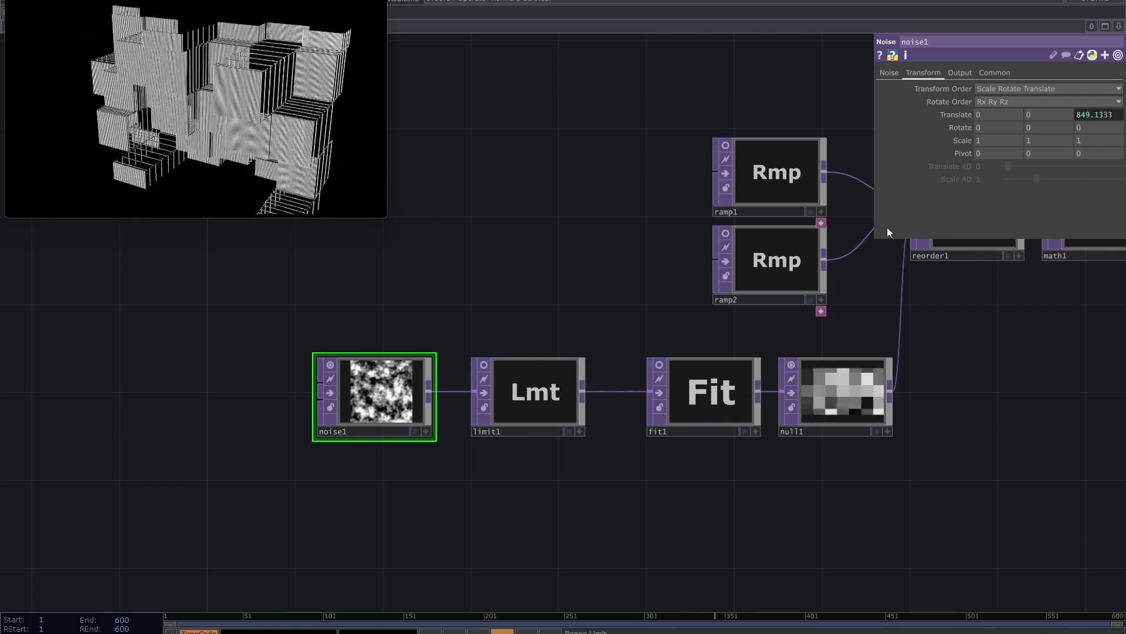
left_click(955, 115)
left_click(1042, 153)
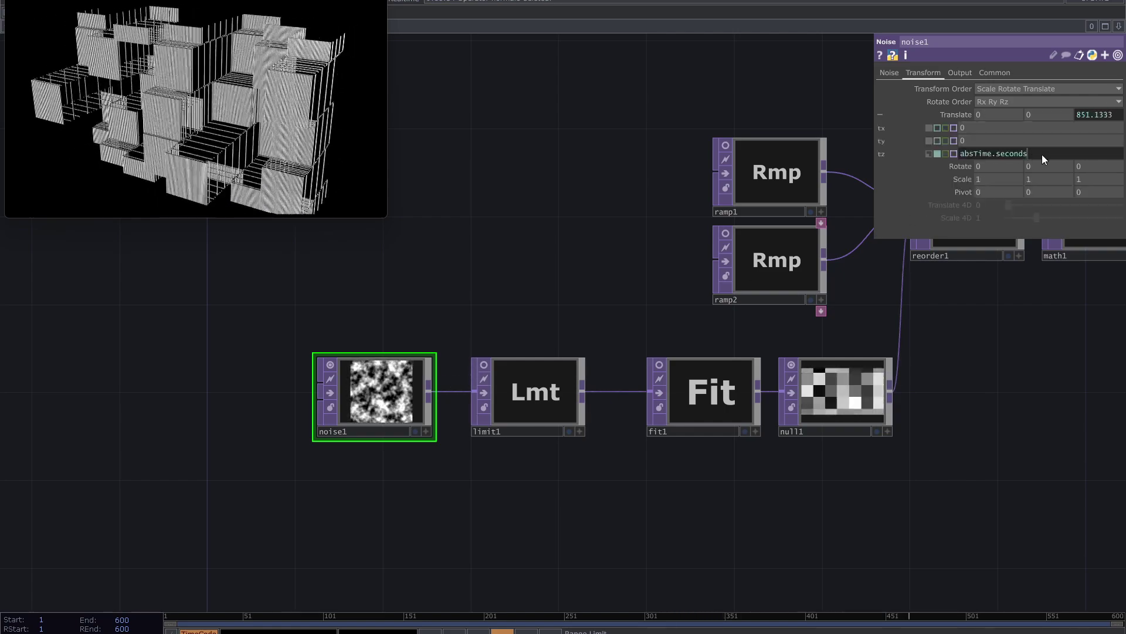
type("*0.02")
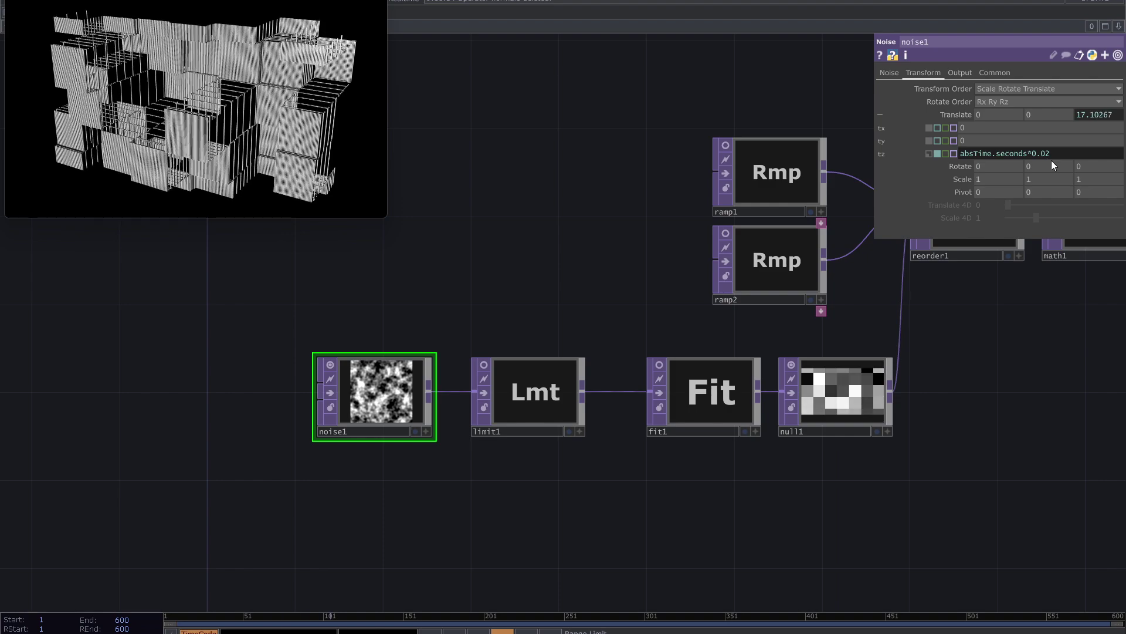
key("BackSpace")
type("5")
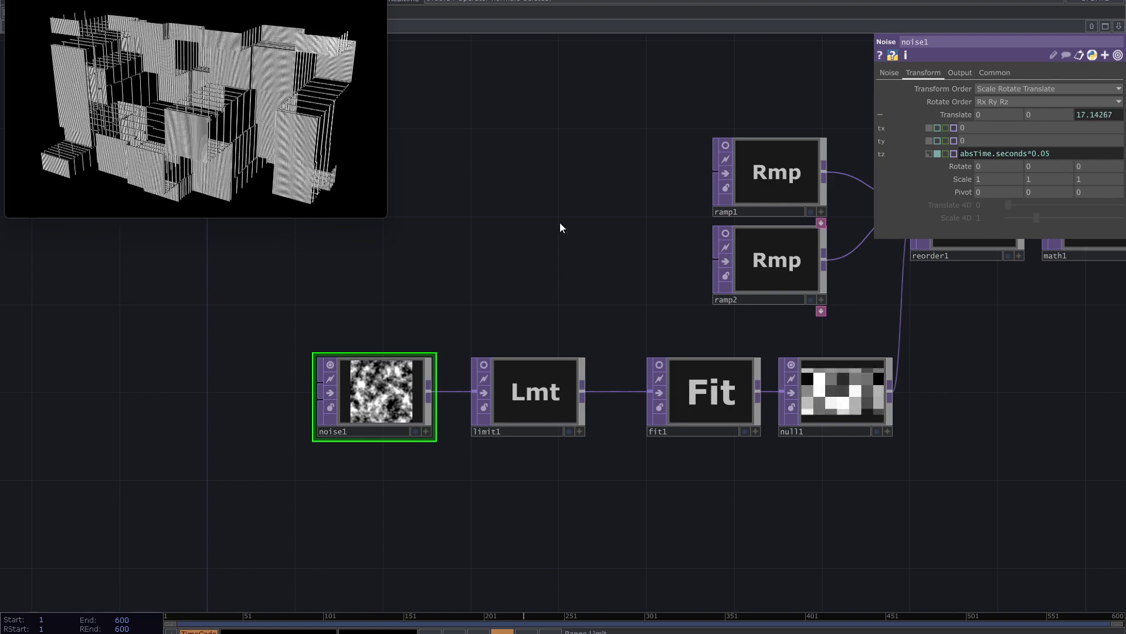
Step: Look over the network from the Noise chain through the Geometry to the Render and Out while watching the animated output
left_click_drag(529, 235, 544, 239)
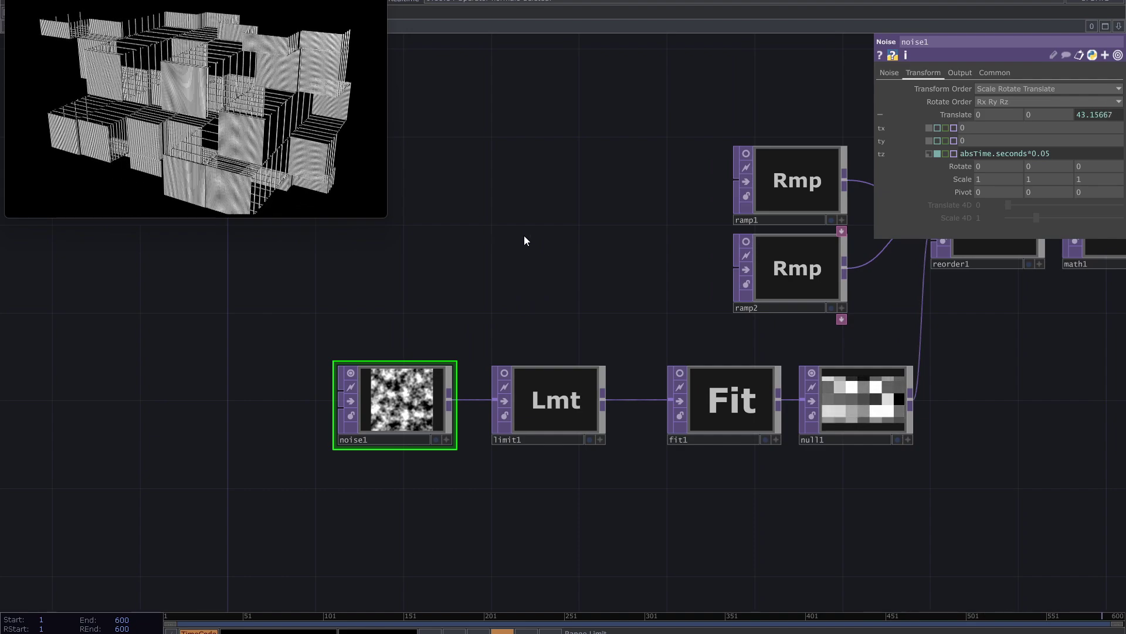
left_click_drag(507, 245, 398, 301)
scroll(480, 250, "down", 3)
left_click_drag(651, 408, 469, 434)
left_click_drag(598, 462, 284, 561)
scroll(698, 407, "down", 3)
left_click_drag(698, 412, 548, 486)
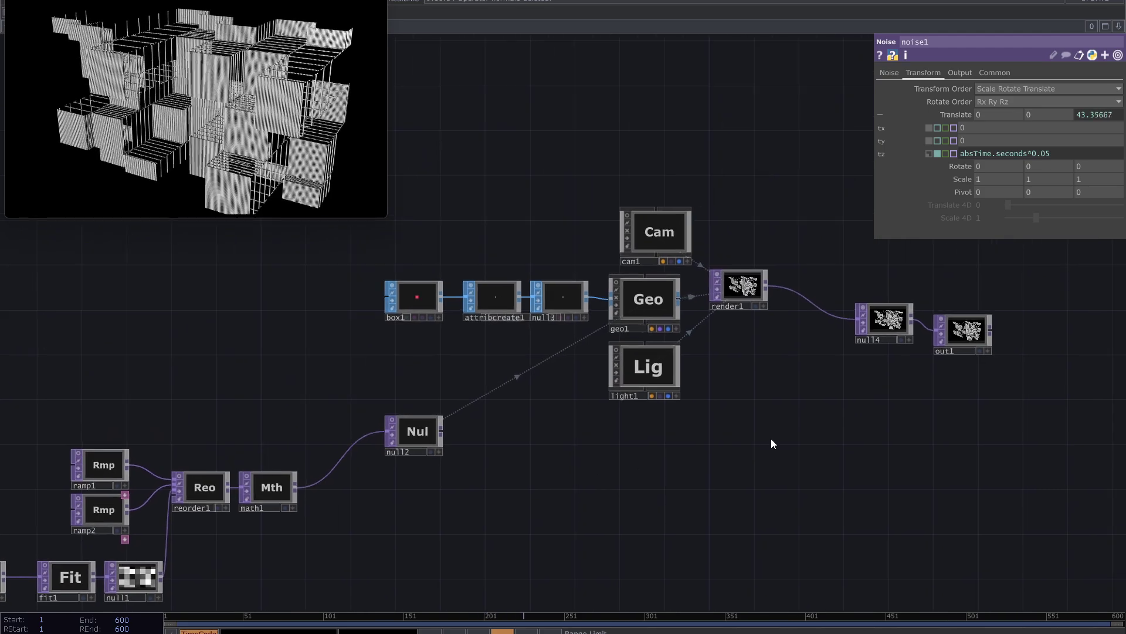
left_click_drag(771, 440, 596, 461)
scroll(549, 297, "up", 4)
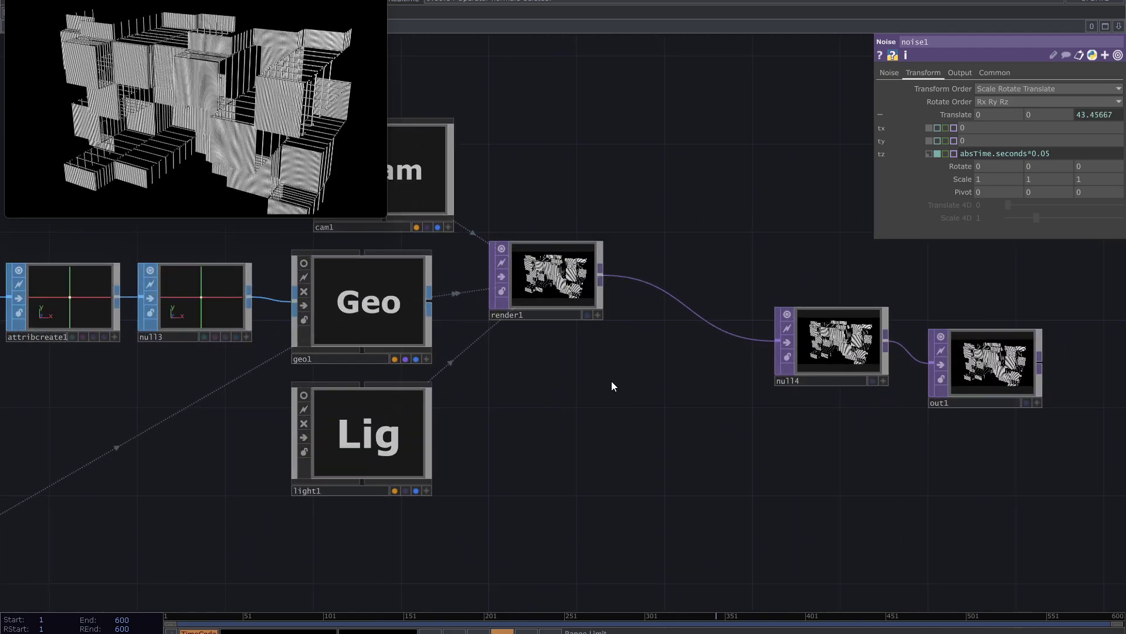
Step: Select all nodes of the network and turn off their viewers together
scroll(611, 381, "down", 8)
scroll(634, 405, "down", 1)
left_click_drag(691, 490, 731, 464)
right_click_drag(812, 529, 152, 300)
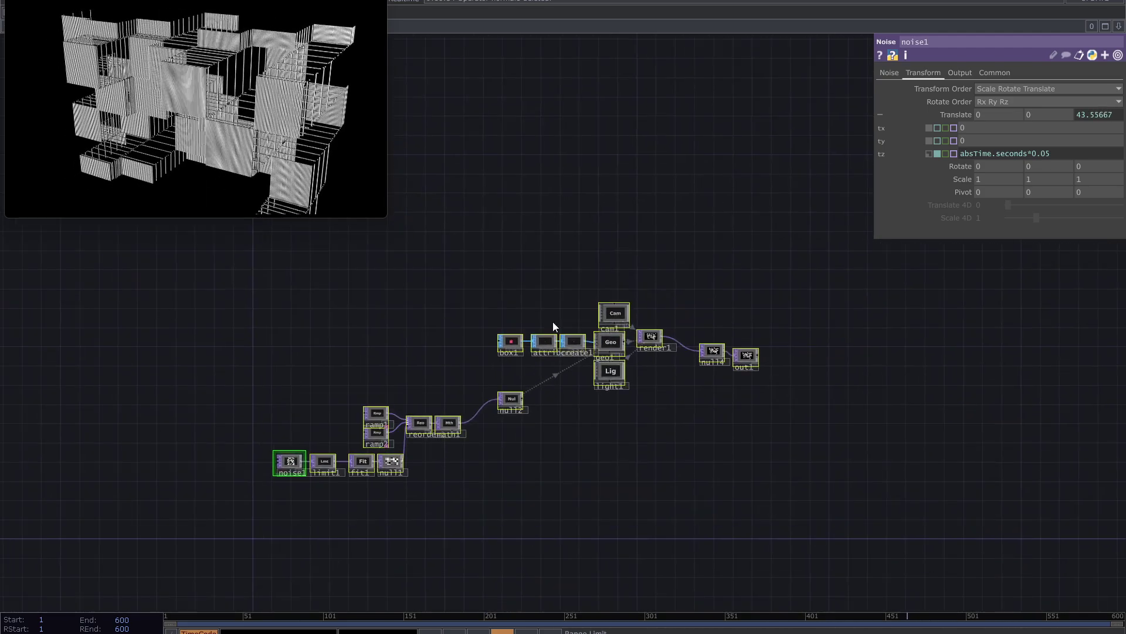
scroll(681, 332, "up", 7)
scroll(681, 332, "up", 3)
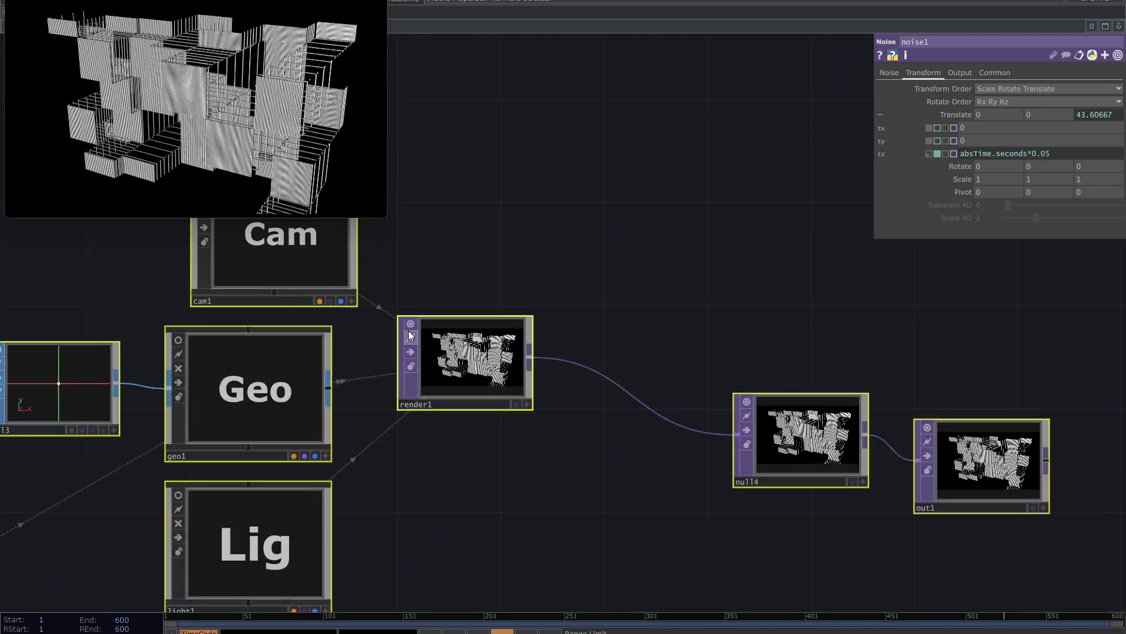
Step: Set the Render's resolution to 1920 x 1080 and show the animated output full screen
left_click(444, 355)
left_click(1085, 73)
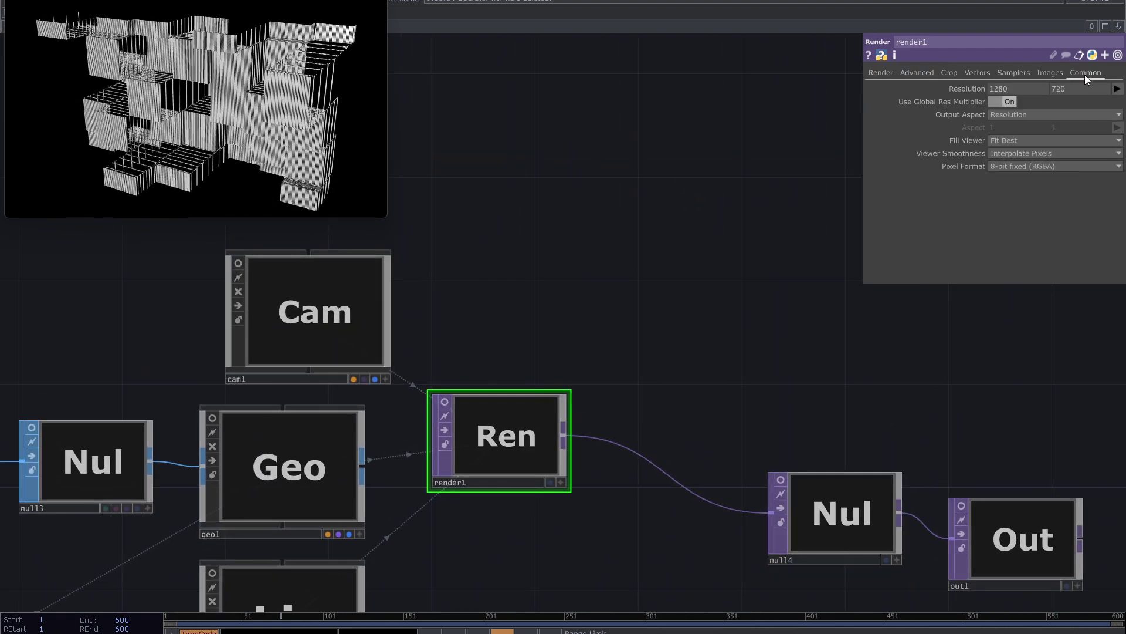
left_click(1116, 90)
left_click(1090, 156)
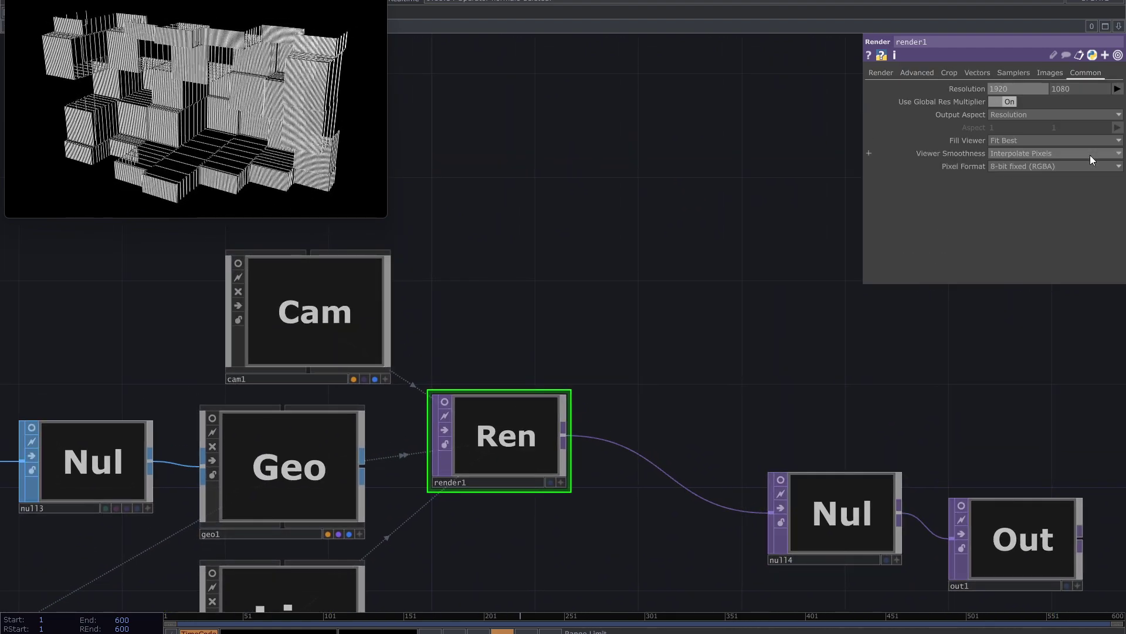
left_click(35, 1)
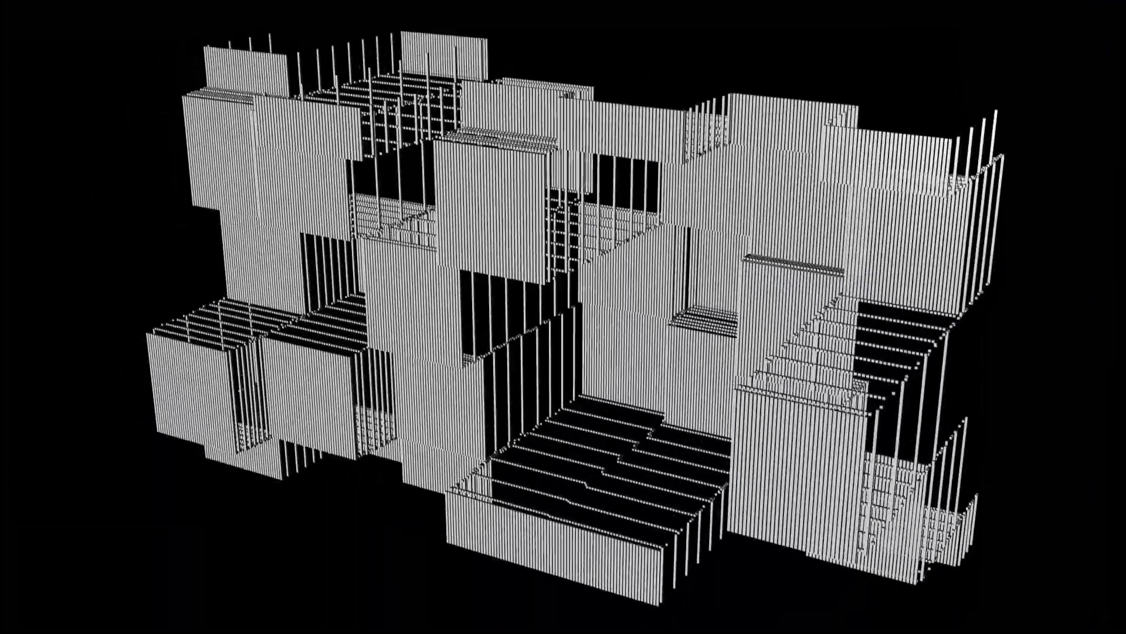